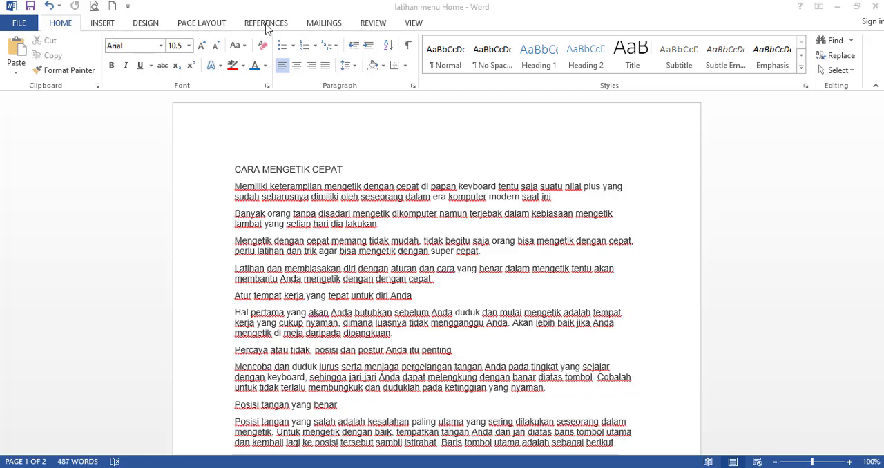
{"action": "left_click", "coordinate": [368, 24]}
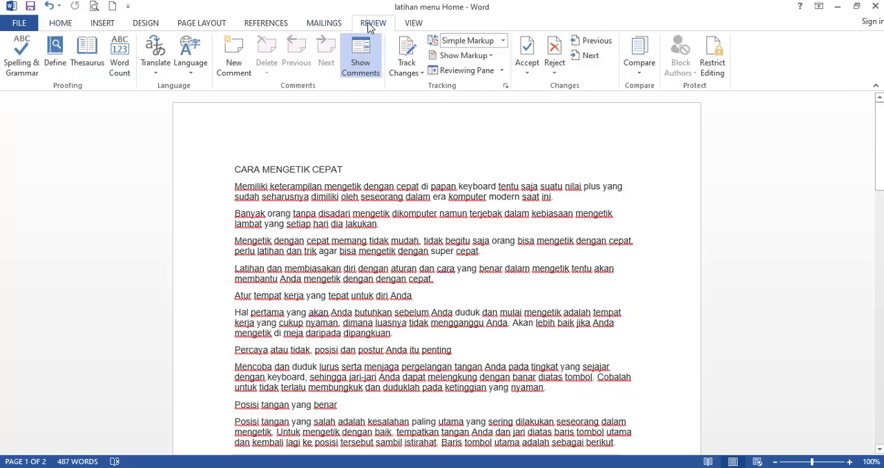
{"action": "left_click", "coordinate": [408, 25]}
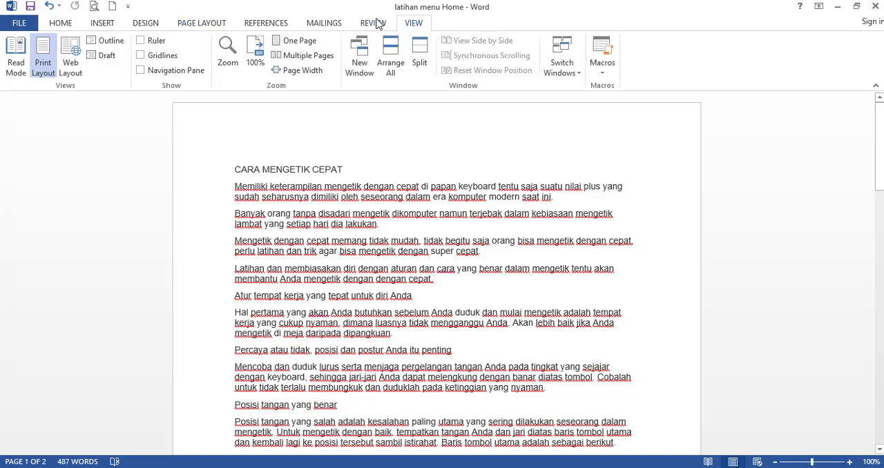
{"action": "left_click", "coordinate": [58, 21]}
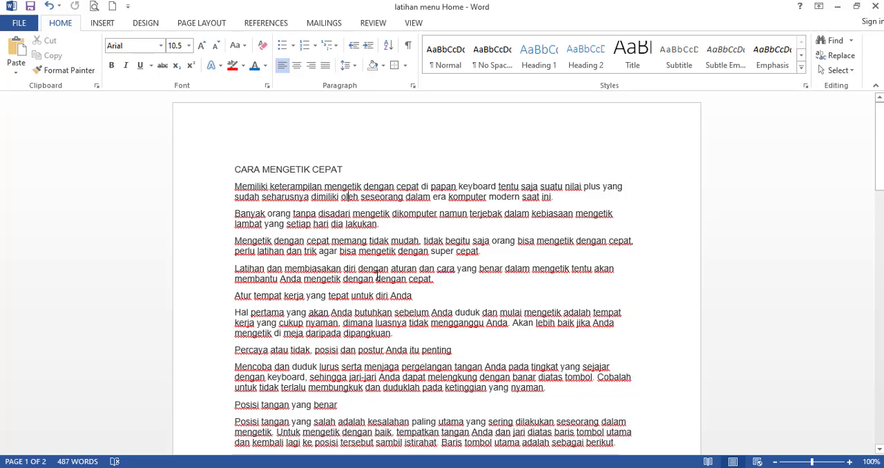
Cut the first paragraph, "Memiliki keterampilan…", and paste it above the line "Atur tempat kerja yang tepat untuk diri Anda" without a leftover blank line.
{"action": "left_click_drag", "start_coordinate": [233, 188], "coordinate": [554, 199]}
{"action": "key", "text": "ctrl+c"}
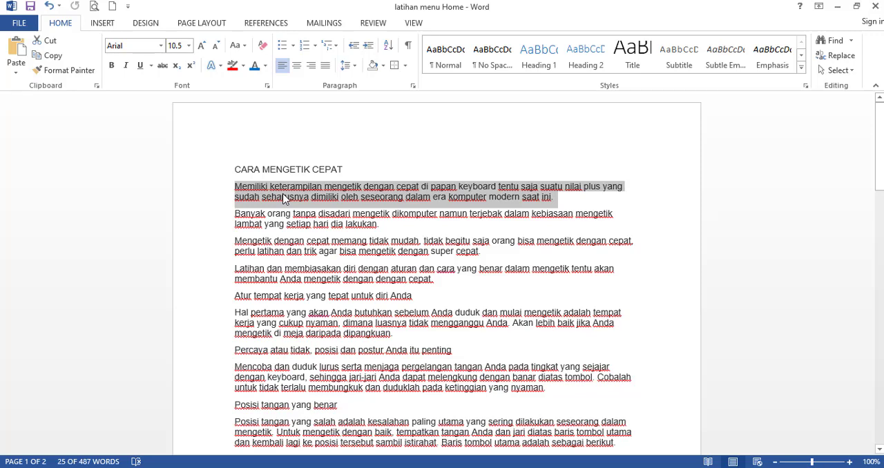
{"action": "left_click", "coordinate": [50, 44]}
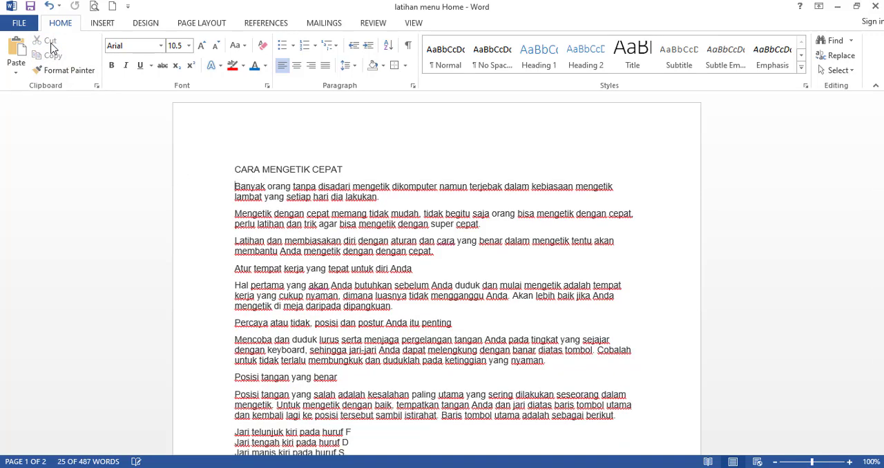
{"action": "left_click", "coordinate": [408, 308]}
{"action": "left_click", "coordinate": [431, 252]}
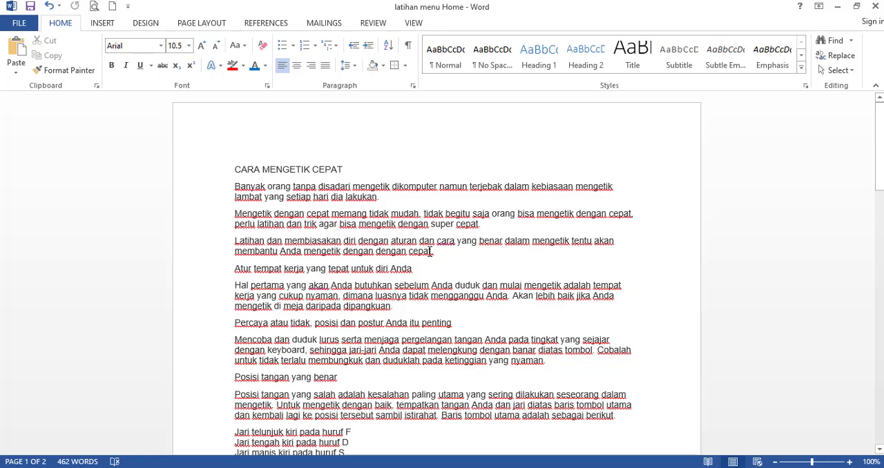
{"action": "key", "text": "Return"}
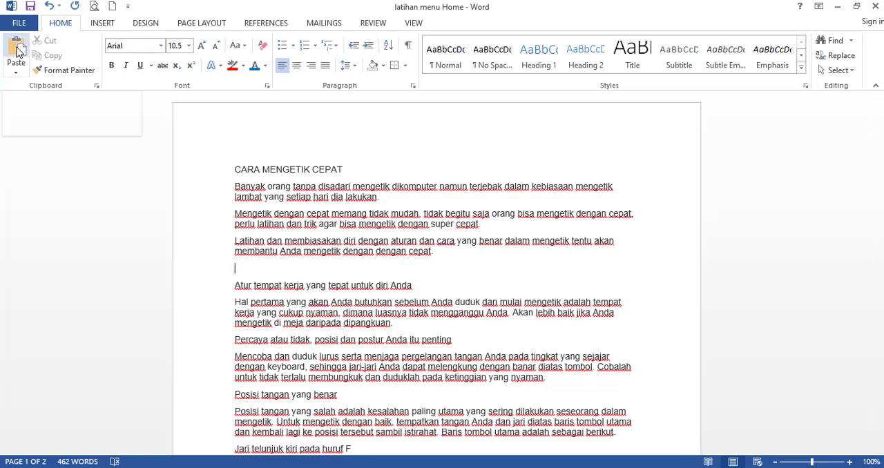
{"action": "left_click", "coordinate": [16, 51]}
{"action": "key", "text": "Delete"}
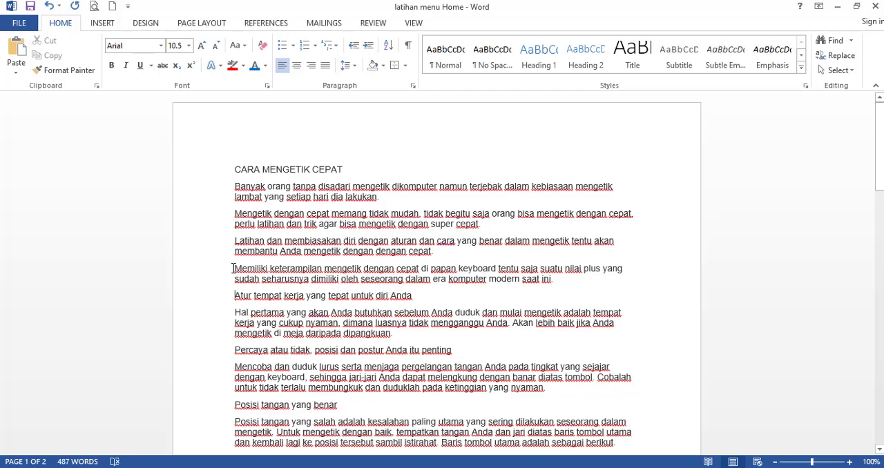
Move the "Memiliki keterampilan…" paragraph back directly below the title "CARA MENGETIK CEPAT" and remove the extra blank line.
{"action": "left_click_drag", "start_coordinate": [232, 269], "coordinate": [338, 280]}
{"action": "left_click_drag", "start_coordinate": [540, 279], "coordinate": [556, 280]}
{"action": "key", "text": "ctrl+c"}
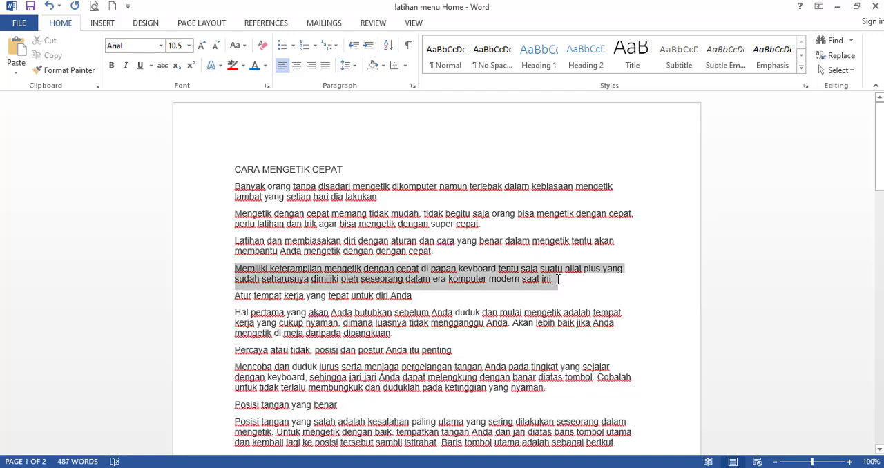
{"action": "left_click", "coordinate": [50, 43]}
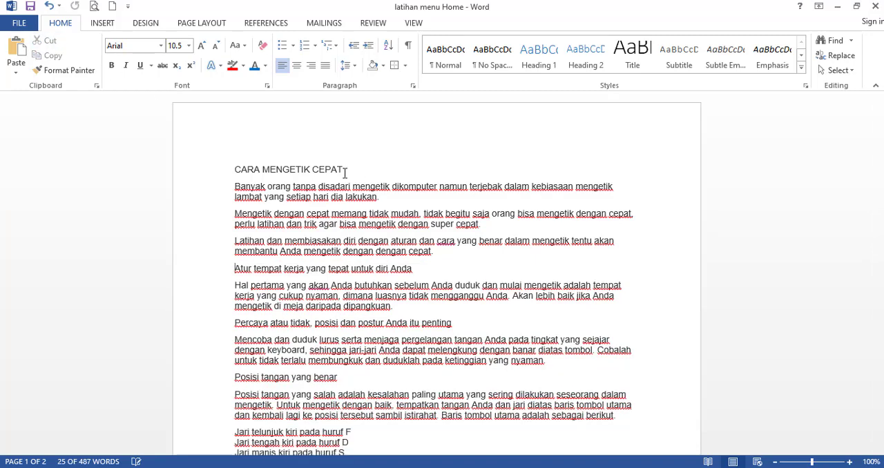
{"action": "left_click", "coordinate": [345, 172]}
{"action": "key", "text": "Return"}
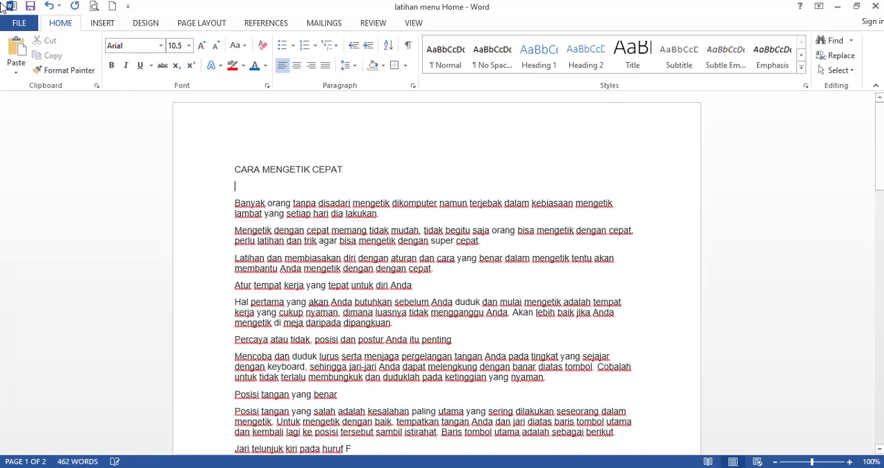
{"action": "left_click", "coordinate": [24, 43]}
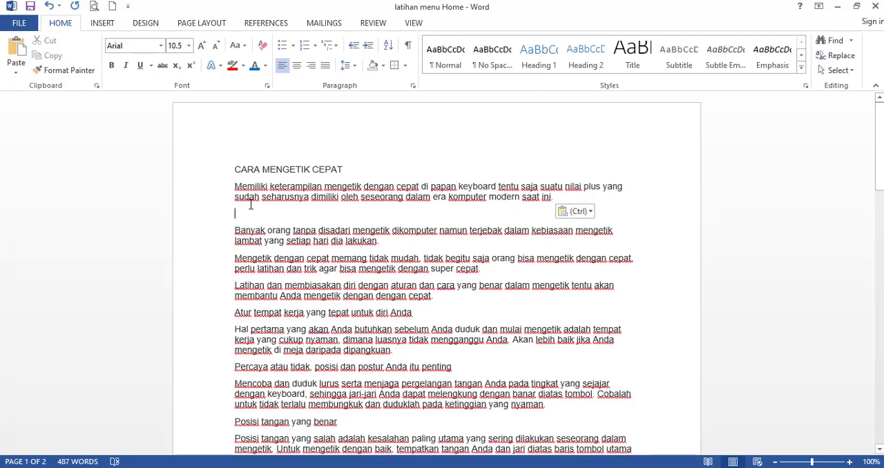
{"action": "key", "text": "Delete"}
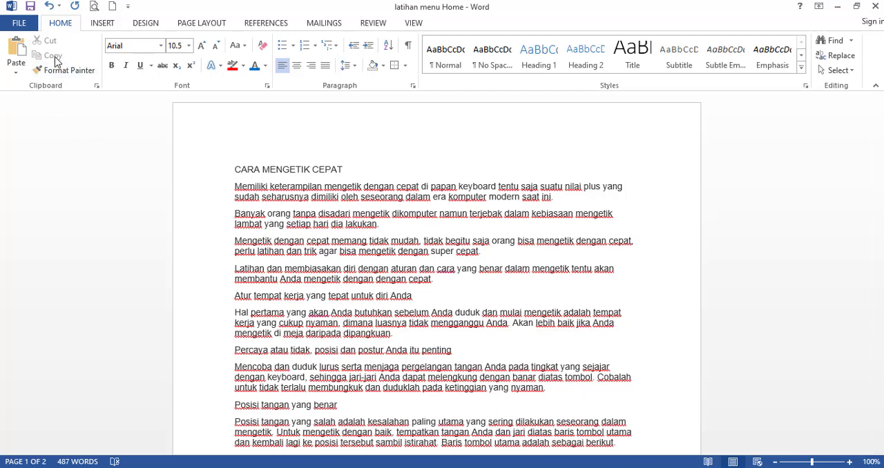
Copy the "Memiliki keterampilan…" paragraph, paste it twice directly below the original, and delete the leftover blank line.
{"action": "left_click_drag", "start_coordinate": [234, 185], "coordinate": [554, 197]}
{"action": "key", "text": "ctrl+c"}
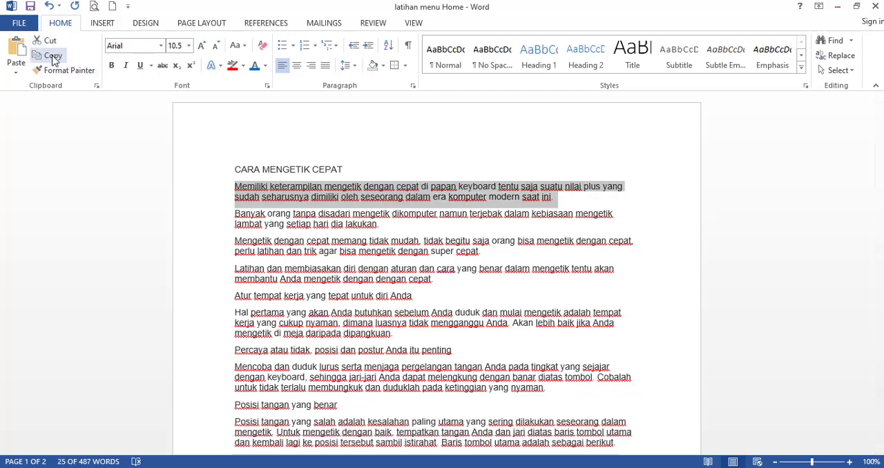
{"action": "left_click", "coordinate": [568, 201]}
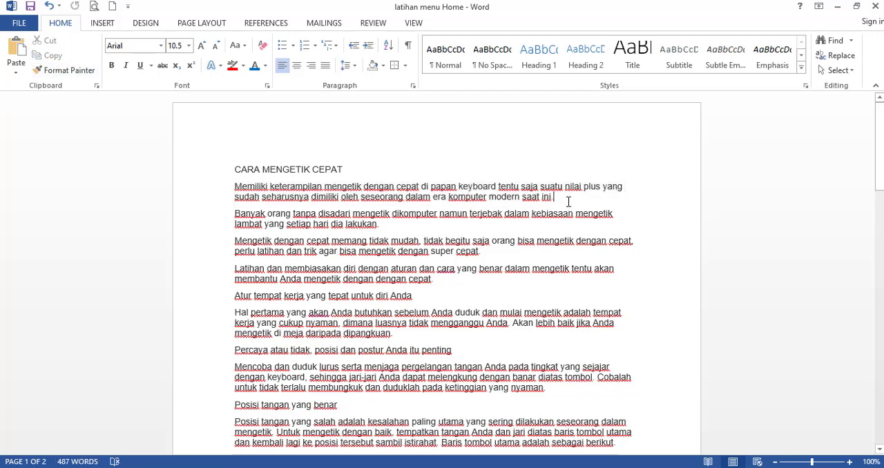
{"action": "key", "text": "Return"}
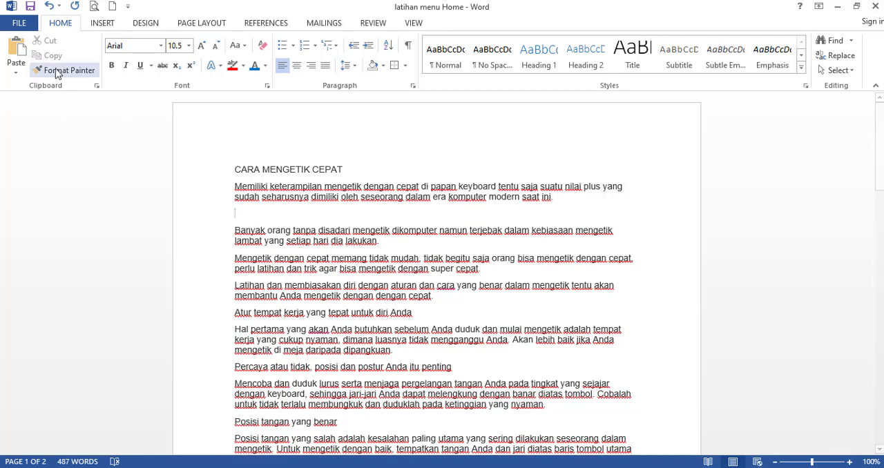
{"action": "left_click", "coordinate": [13, 54]}
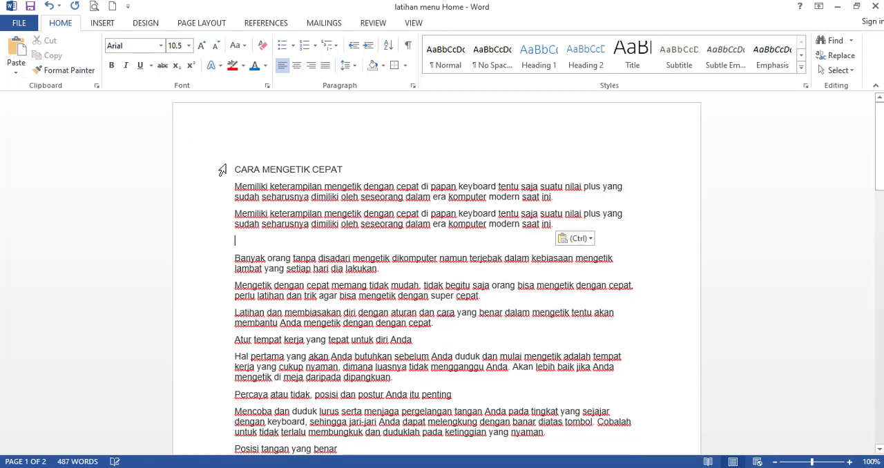
{"action": "left_click", "coordinate": [18, 54]}
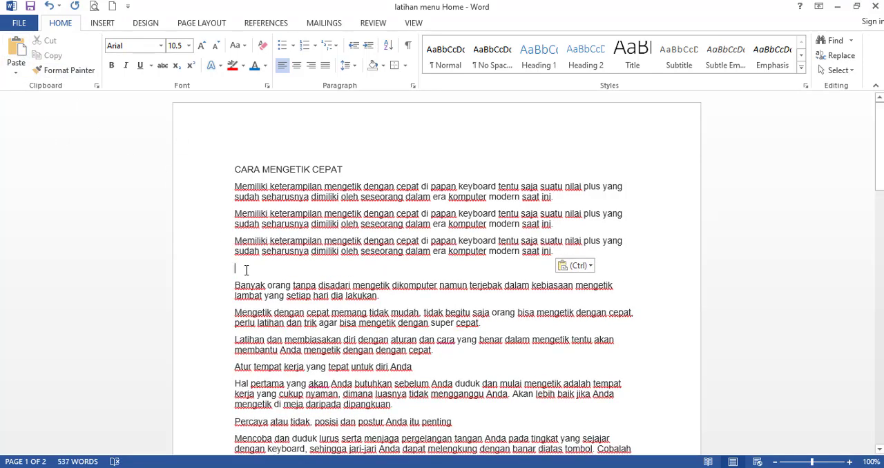
{"action": "key", "text": "BackSpace"}
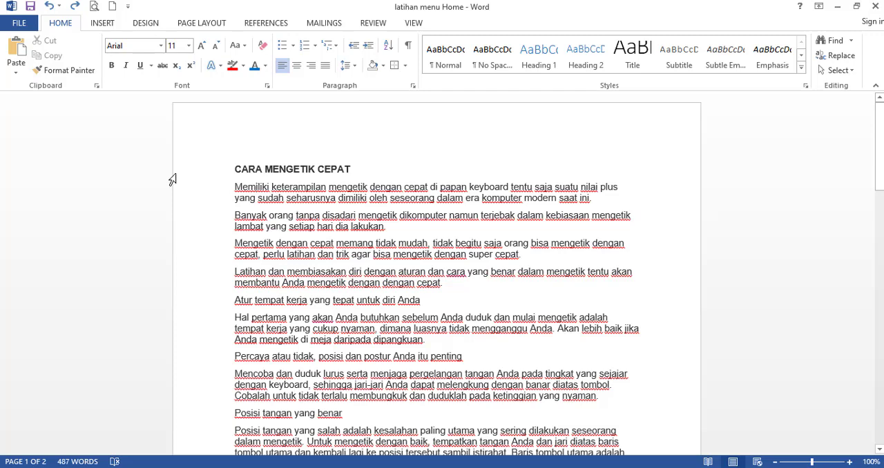
Apply the title's bold formatting to the word "Memiliki" in the first paragraph with Format Painter.
{"action": "left_click", "coordinate": [250, 167]}
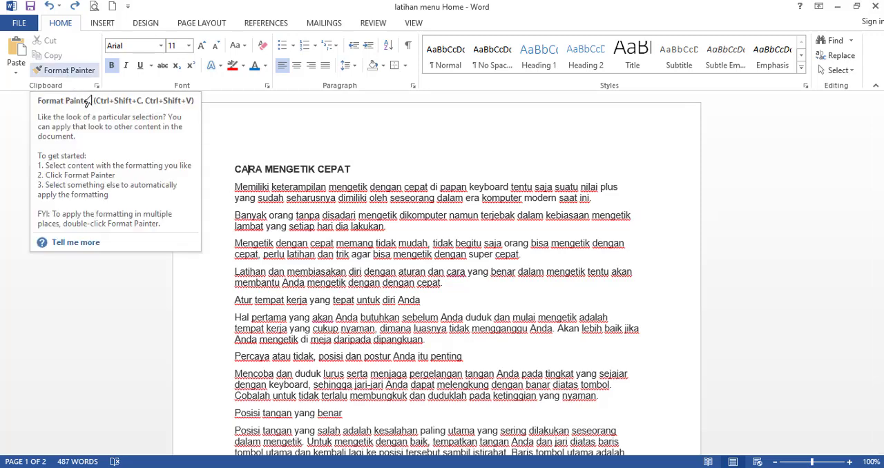
{"action": "left_click", "coordinate": [66, 69]}
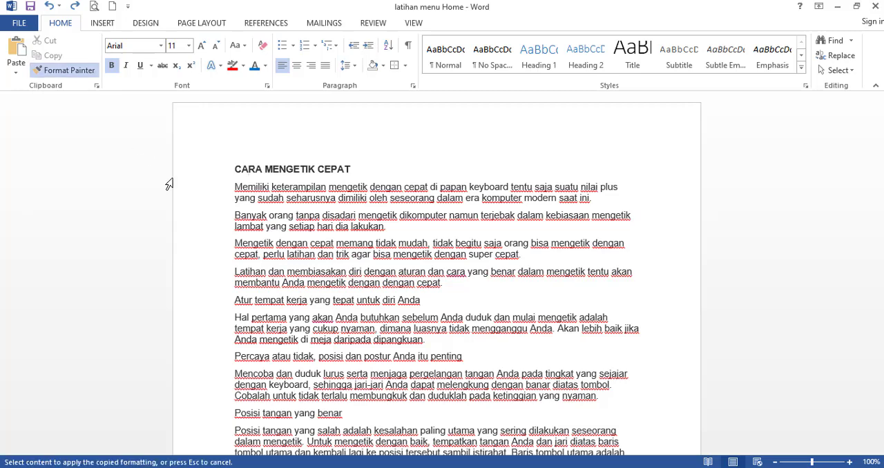
{"action": "left_click", "coordinate": [252, 188]}
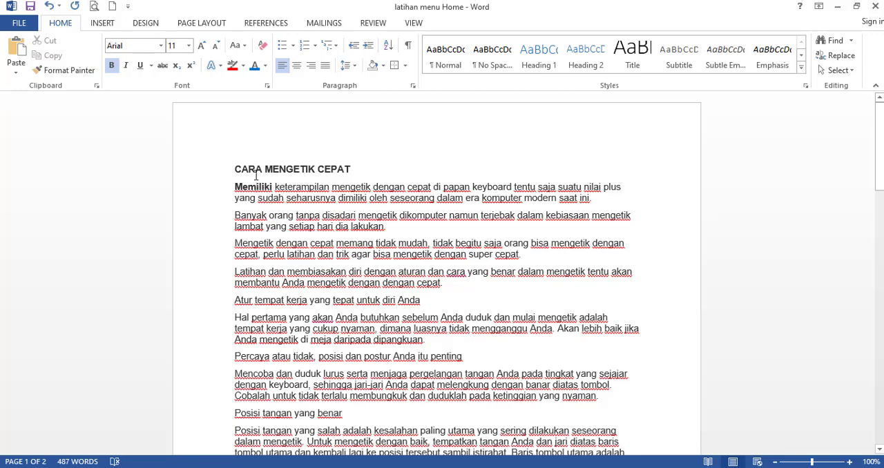
{"action": "left_click", "coordinate": [256, 174]}
Number the line "Atur tempat kerja yang tepat untuk diri Anda" as item 1 and align its number with the left text margin.
{"action": "left_click", "coordinate": [235, 301]}
{"action": "type", "text": "1."}
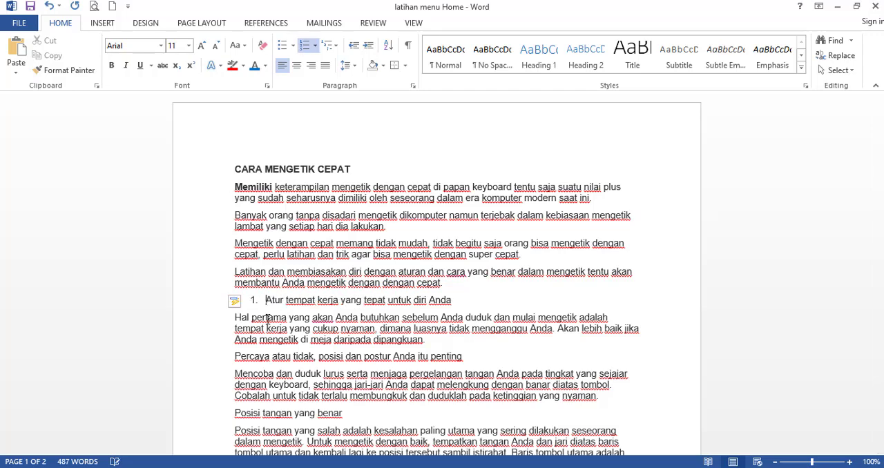
{"action": "scroll", "coordinate": [269, 297], "scroll_direction": "down", "scroll_amount": 2}
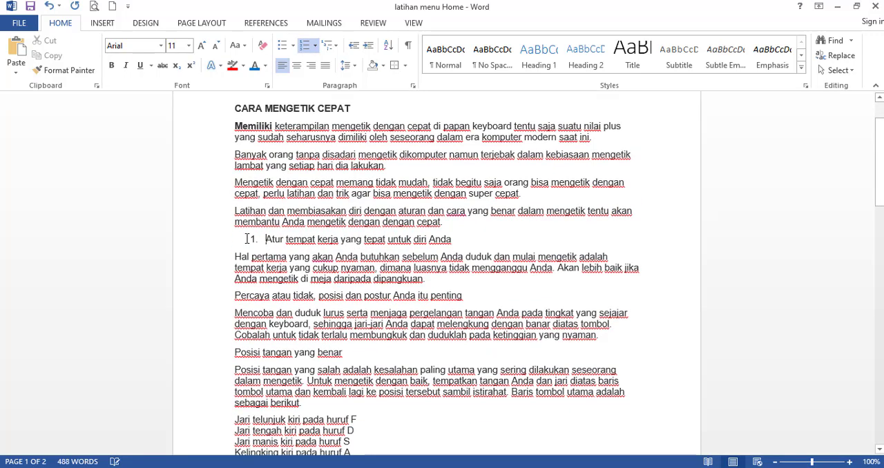
{"action": "left_click_drag", "start_coordinate": [254, 239], "coordinate": [237, 239]}
{"action": "left_click", "coordinate": [296, 239]}
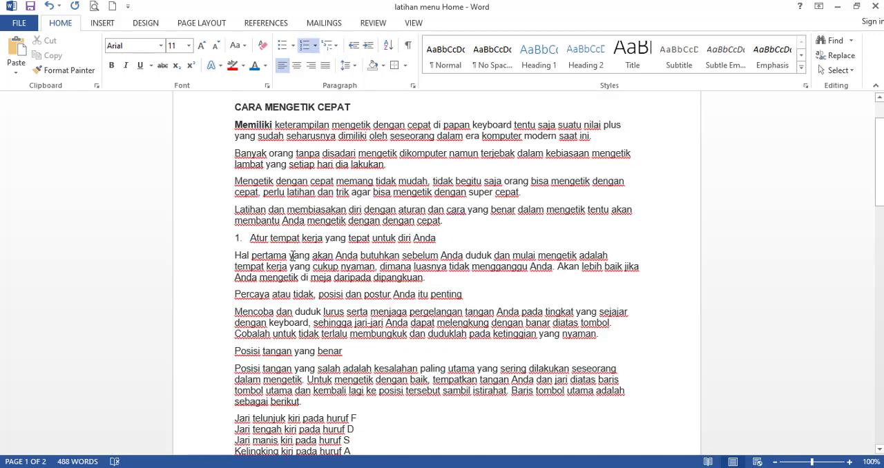
Copy item 1's numbered format to the line "Percaya atau tidak, posisi dan postur Anda itu penting" with Format Painter and unbold its number.
{"action": "left_click_drag", "start_coordinate": [235, 295], "coordinate": [467, 295]}
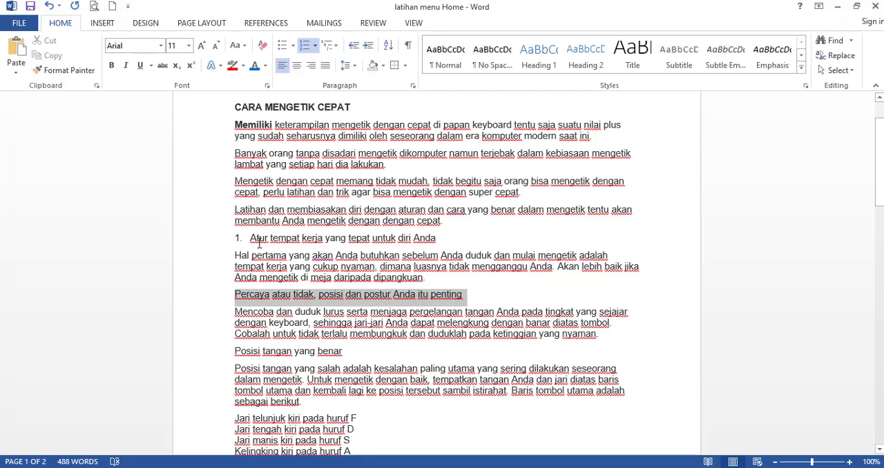
{"action": "left_click", "coordinate": [261, 240]}
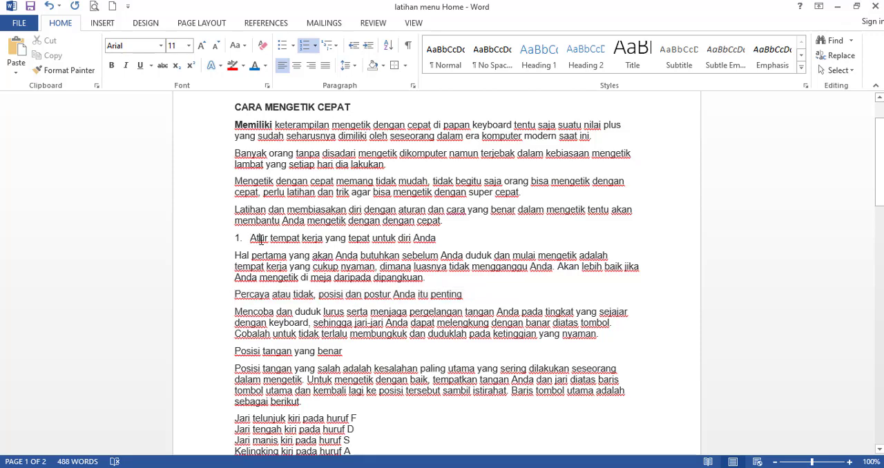
{"action": "left_click", "coordinate": [252, 238]}
{"action": "left_click_drag", "start_coordinate": [325, 241], "coordinate": [330, 245]}
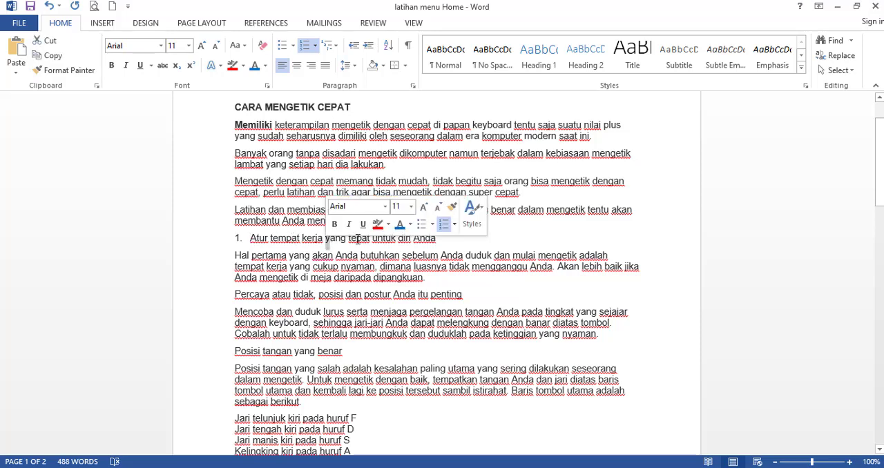
{"action": "left_click", "coordinate": [352, 239]}
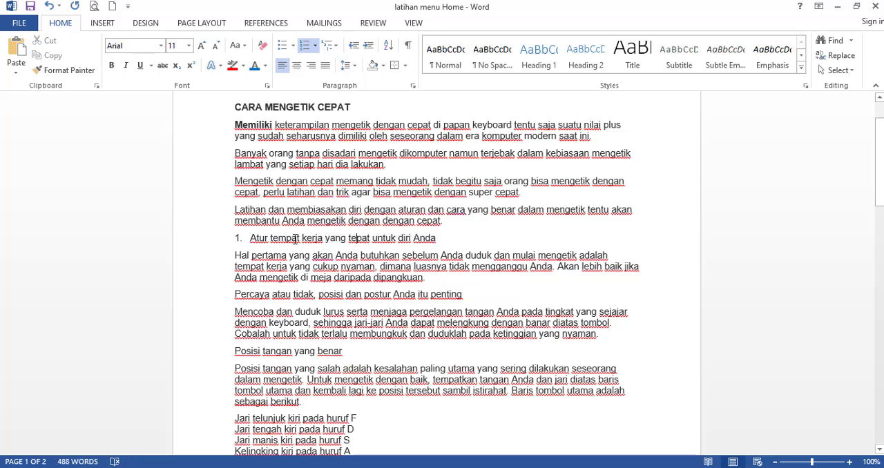
{"action": "left_click", "coordinate": [77, 72]}
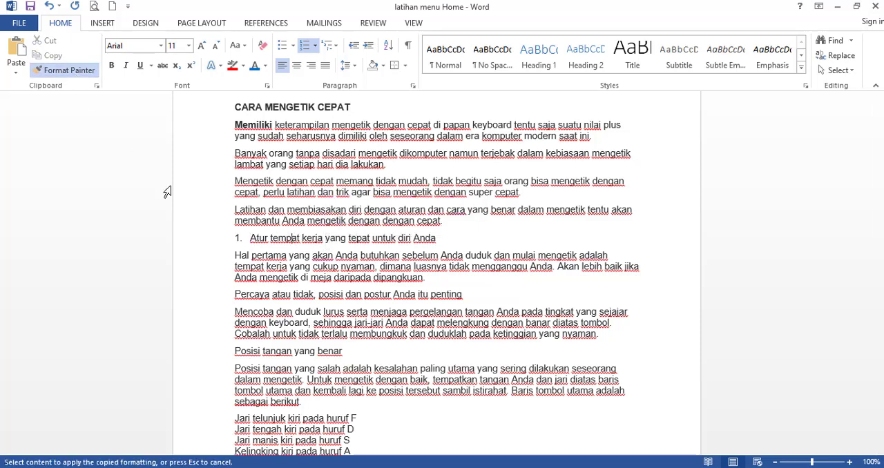
{"action": "left_click", "coordinate": [241, 294]}
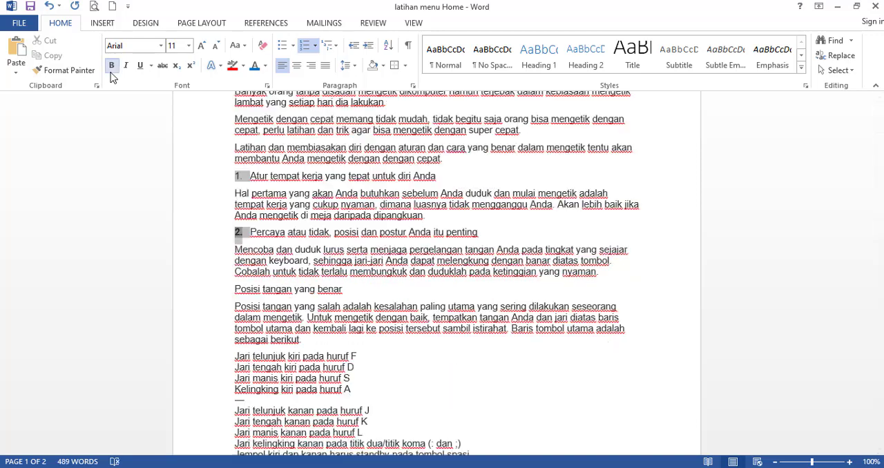
{"action": "left_click", "coordinate": [112, 67]}
Apply the numbered format of item 2 to the line "Posisi tangan yang benar" with Format Painter.
{"action": "left_click", "coordinate": [256, 231]}
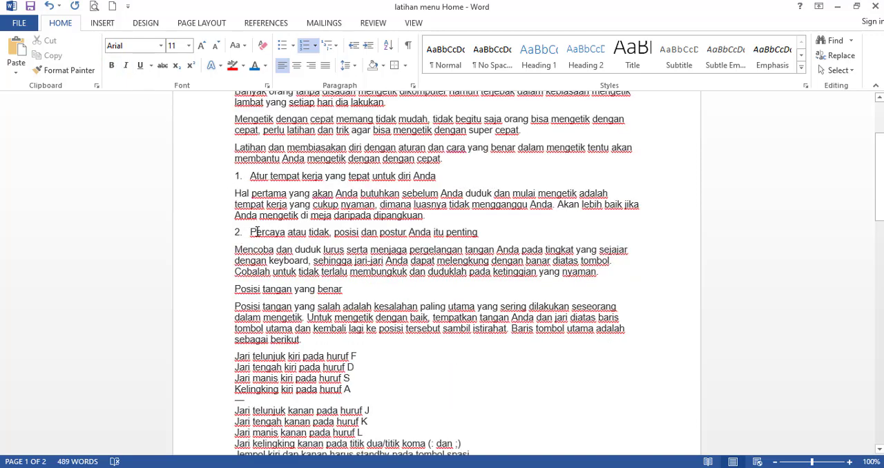
{"action": "left_click", "coordinate": [267, 289]}
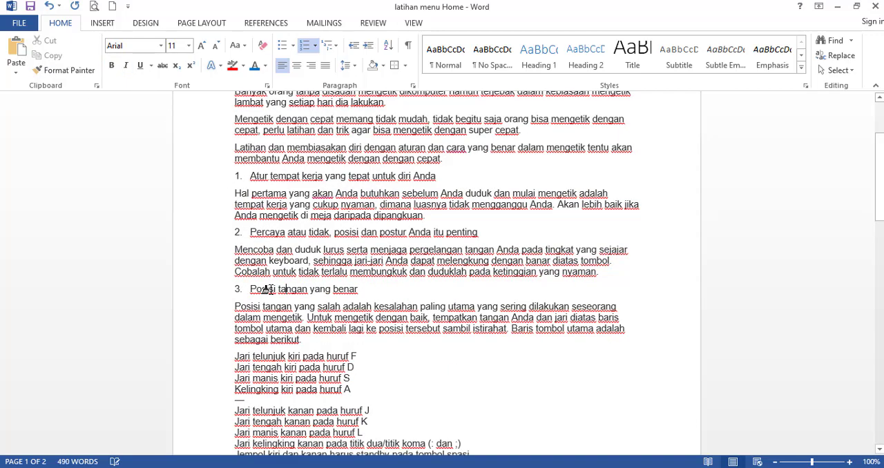
{"action": "scroll", "coordinate": [252, 329], "scroll_direction": "down", "scroll_amount": 2}
{"action": "scroll", "coordinate": [257, 324], "scroll_direction": "down", "scroll_amount": 1}
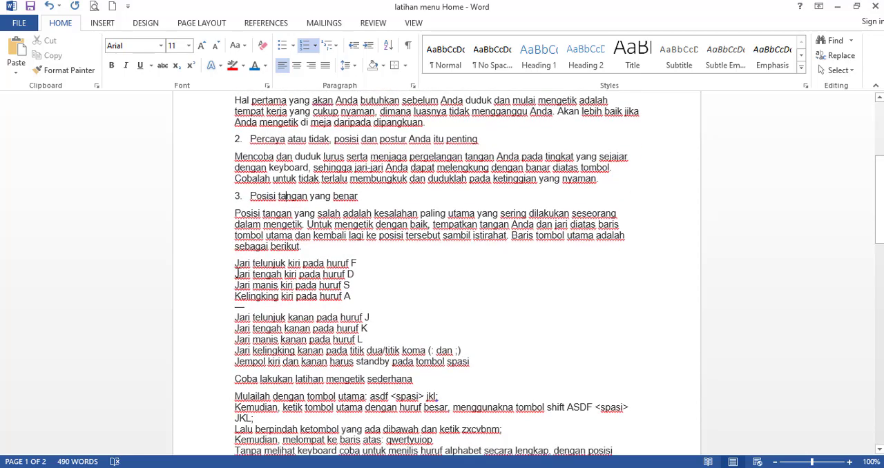
{"action": "scroll", "coordinate": [236, 274], "scroll_direction": "up", "scroll_amount": 4}
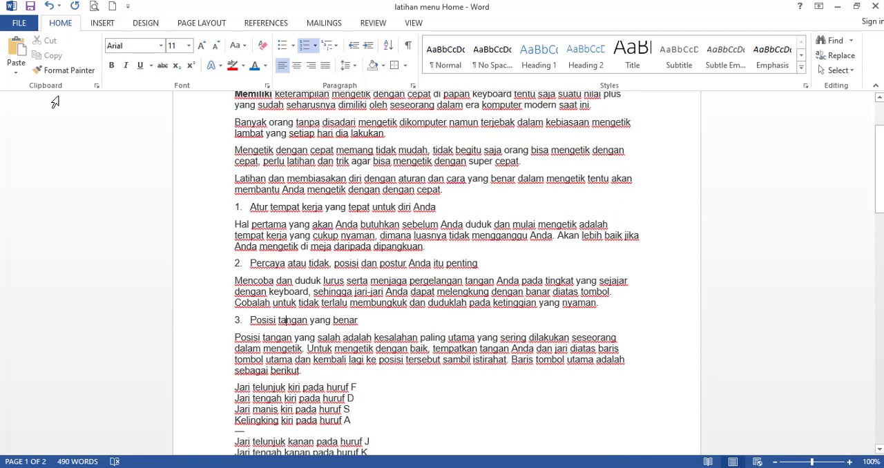
Remove the bold formatting from the word "Memiliki" in the first paragraph.
{"action": "scroll", "coordinate": [228, 173], "scroll_direction": "up", "scroll_amount": 3}
{"action": "left_click", "coordinate": [275, 186]}
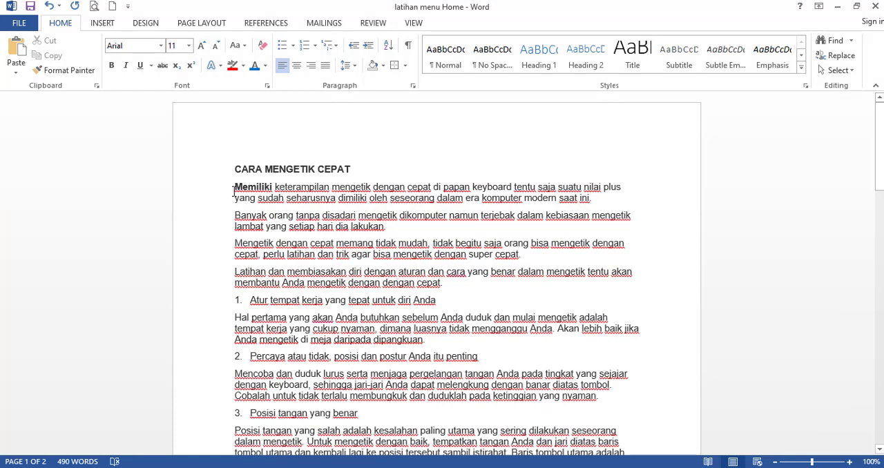
{"action": "double_click", "coordinate": [277, 186], "text": "shift"}
{"action": "left_click", "coordinate": [257, 188]}
{"action": "key", "text": "ctrl+i"}
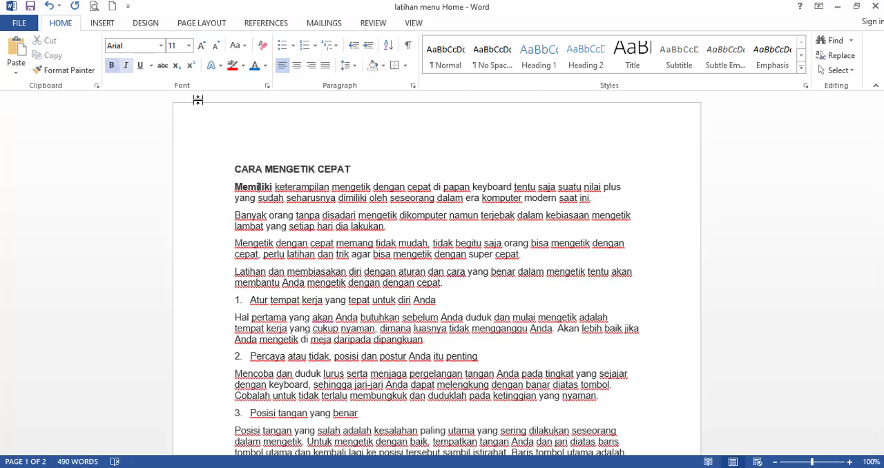
{"action": "key", "text": "ctrl+b"}
{"action": "key", "text": "ctrl+i"}
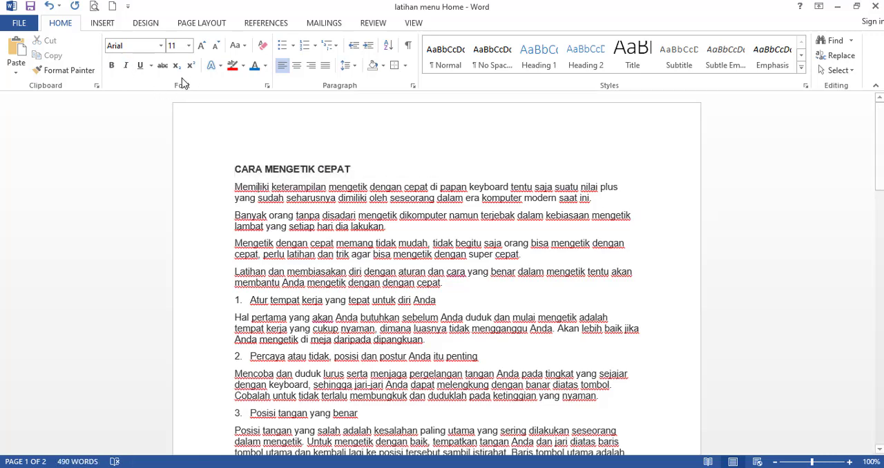
Preview other fonts and font sizes on the title and the first two paragraphs without applying any.
{"action": "left_click", "coordinate": [160, 46]}
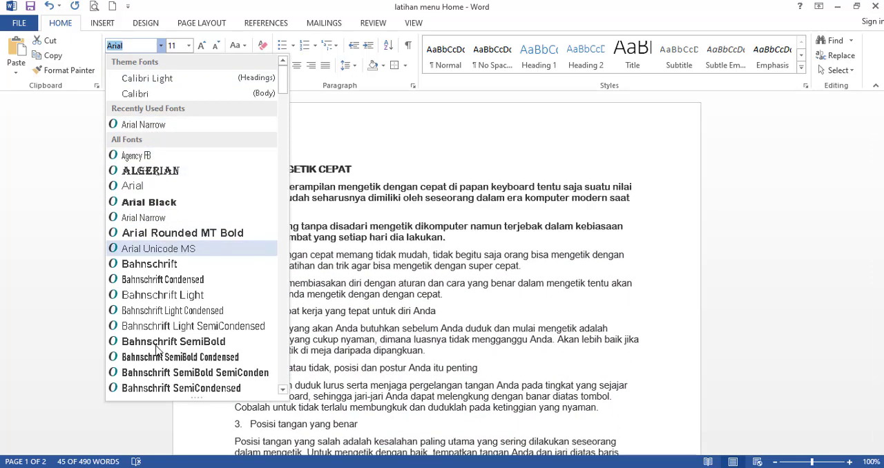
{"action": "scroll", "coordinate": [267, 231], "scroll_direction": "down", "scroll_amount": 10}
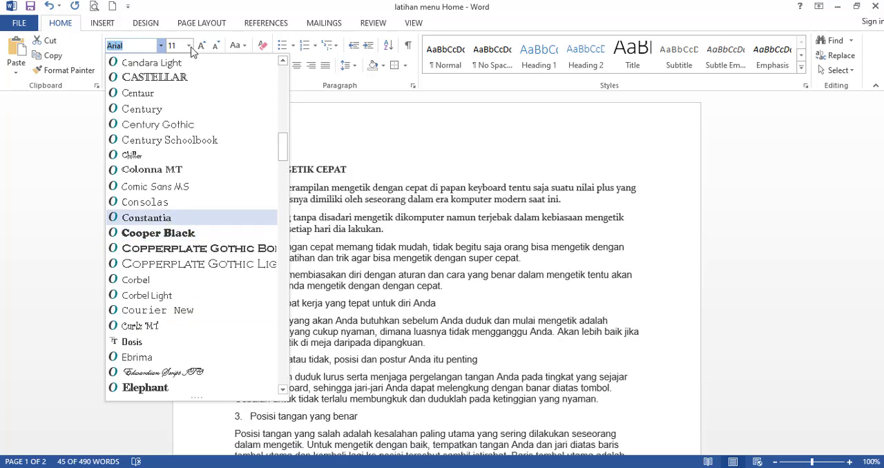
{"action": "key", "text": "Escape"}
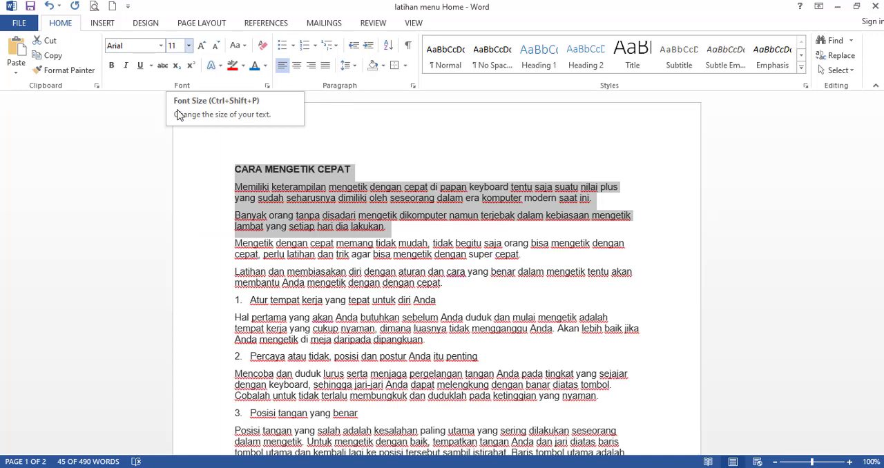
{"action": "left_click", "coordinate": [189, 45]}
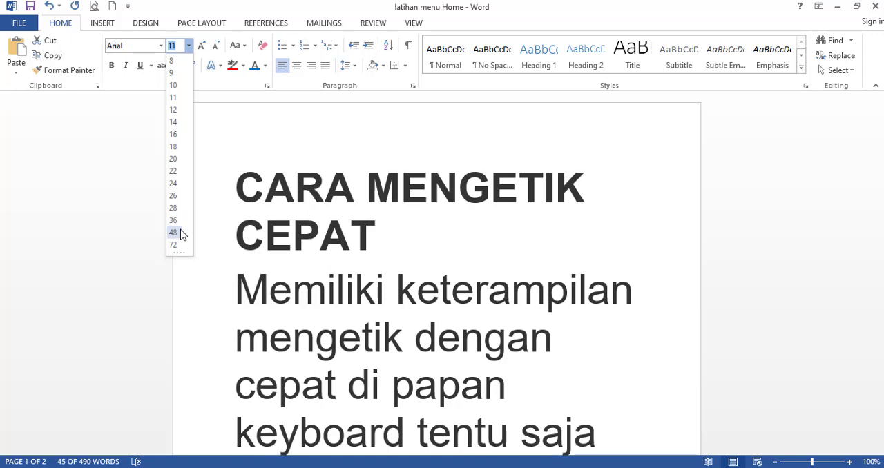
{"action": "left_click", "coordinate": [245, 137]}
{"action": "left_click", "coordinate": [252, 202]}
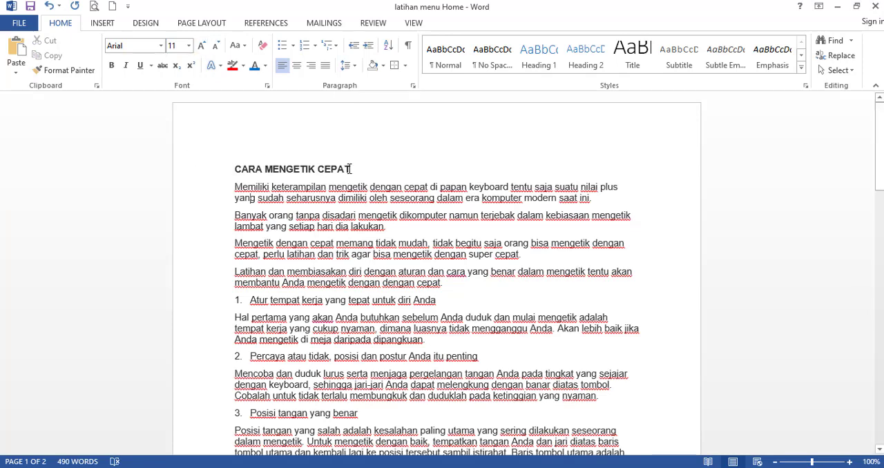
Increase the font size of the title "CARA MENGETIK CEPAT" to 24 and reduce it to 14.
{"action": "left_click_drag", "start_coordinate": [349, 169], "coordinate": [234, 169]}
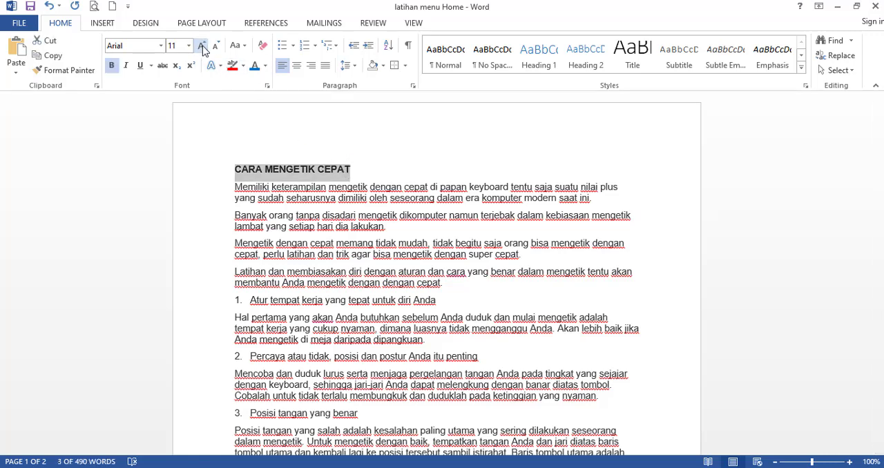
{"action": "left_click", "coordinate": [202, 47]}
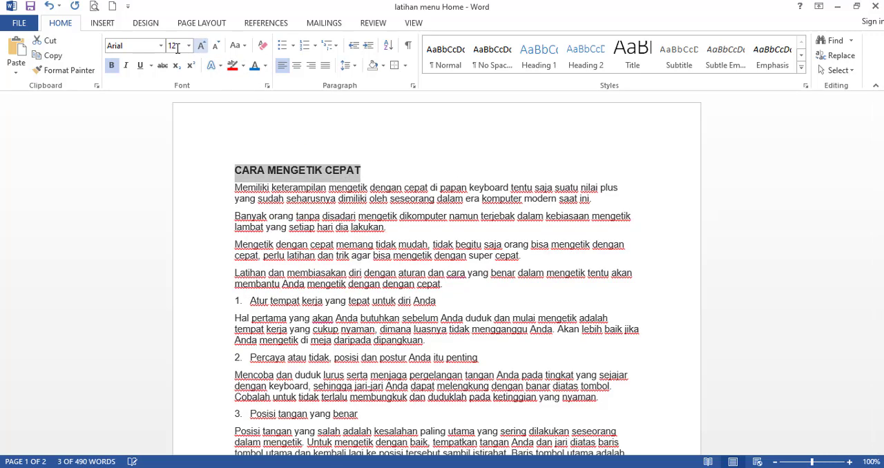
{"action": "left_click", "coordinate": [201, 46]}
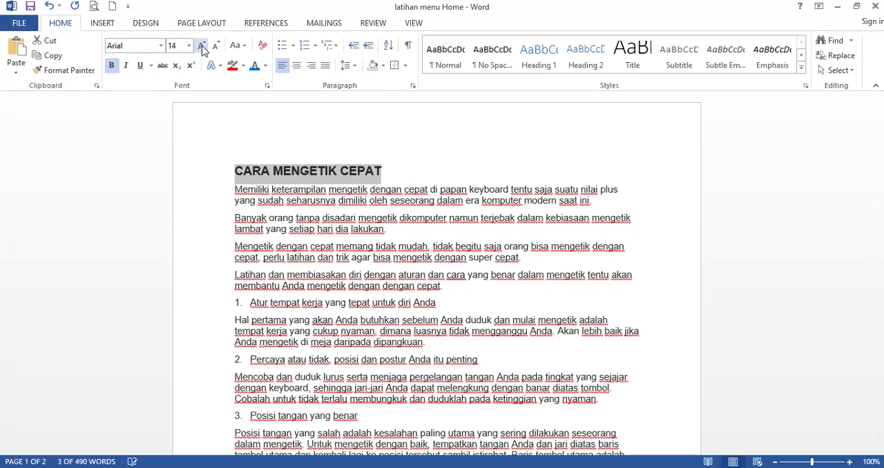
{"action": "left_click", "coordinate": [201, 46]}
{"action": "left_click", "coordinate": [202, 46]}
{"action": "left_click", "coordinate": [202, 46]}
{"action": "left_click", "coordinate": [202, 46]}
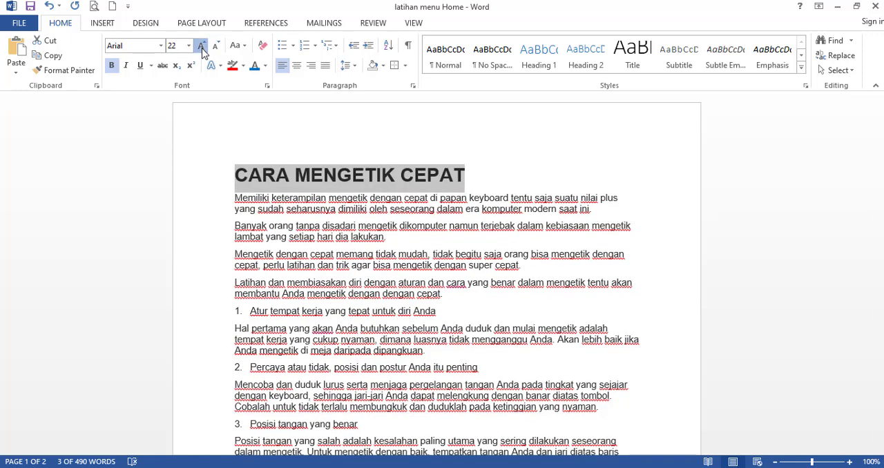
{"action": "left_click", "coordinate": [202, 46]}
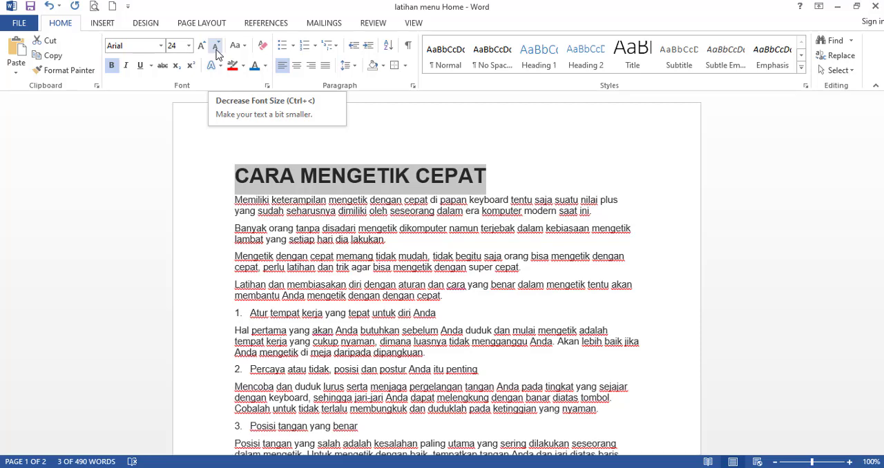
{"action": "left_click", "coordinate": [216, 50]}
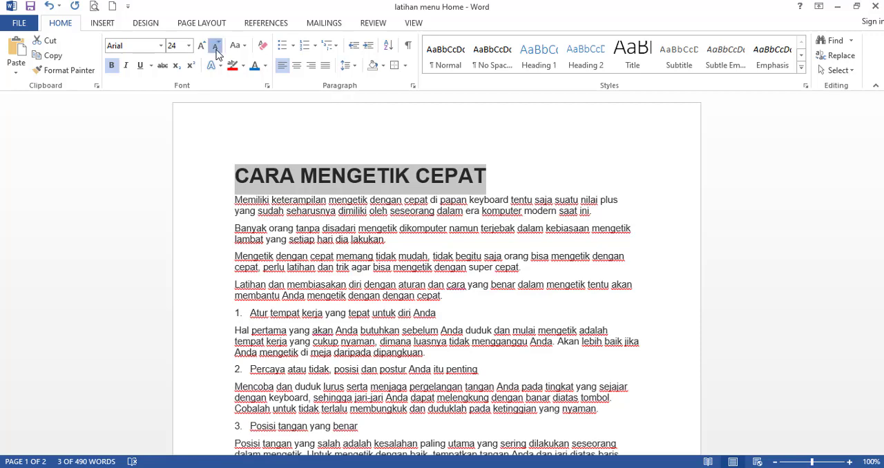
{"action": "left_click", "coordinate": [217, 52]}
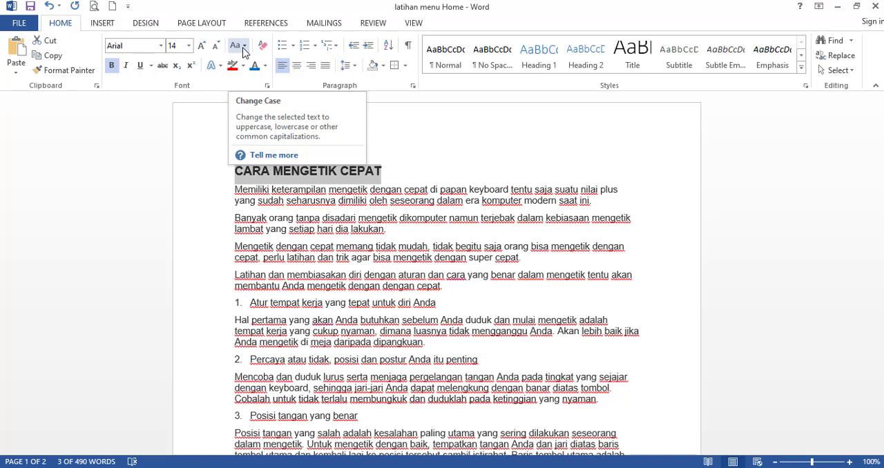
Change the title to sentence case and back to UPPERCASE.
{"action": "left_click", "coordinate": [243, 48]}
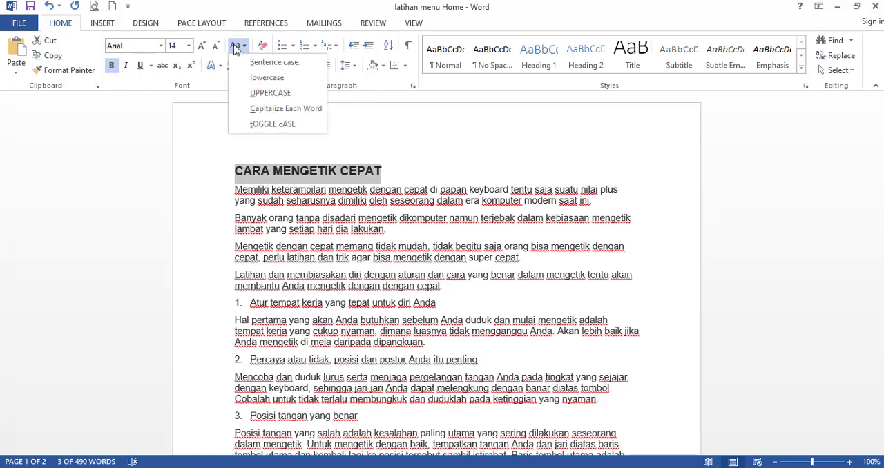
{"action": "left_click", "coordinate": [235, 49]}
{"action": "left_click", "coordinate": [236, 47]}
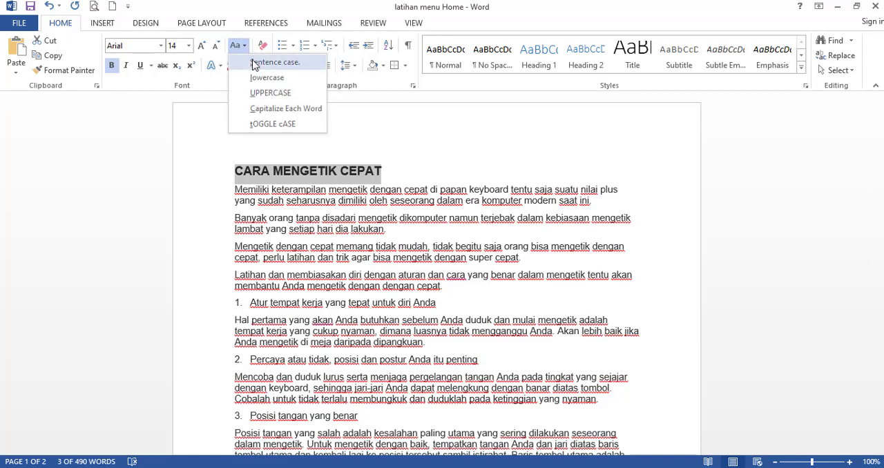
{"action": "left_click", "coordinate": [255, 64]}
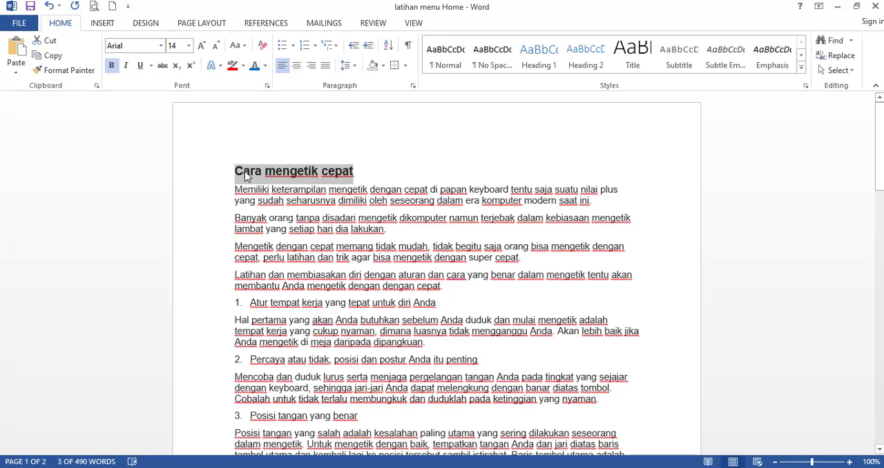
{"action": "left_click", "coordinate": [245, 48]}
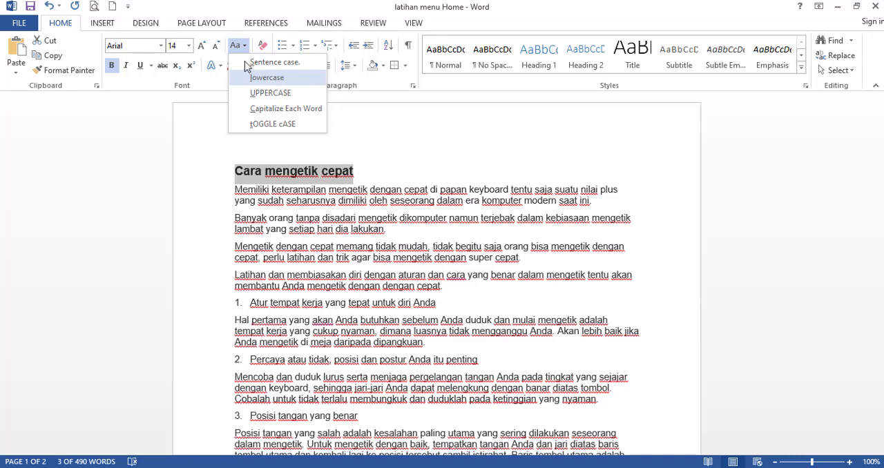
{"action": "left_click", "coordinate": [253, 93]}
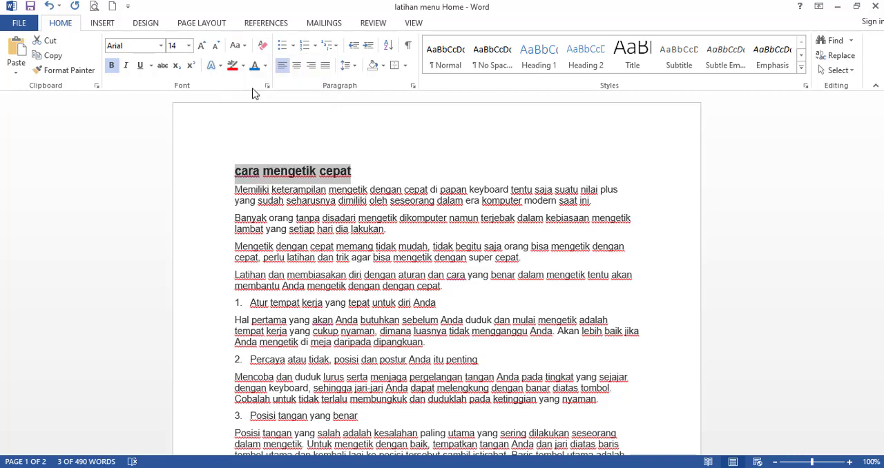
Apply the Capitalize Each Word and tOGGLE cASE options to the title in turn.
{"action": "left_click", "coordinate": [243, 47]}
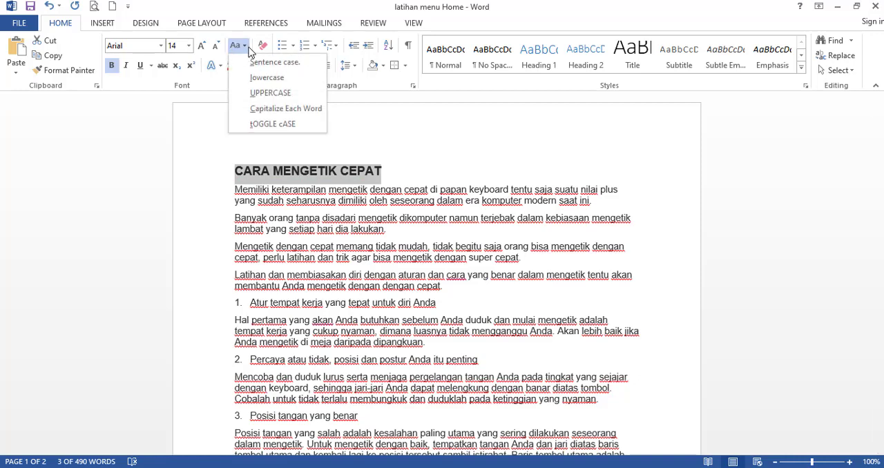
{"action": "left_click", "coordinate": [261, 110]}
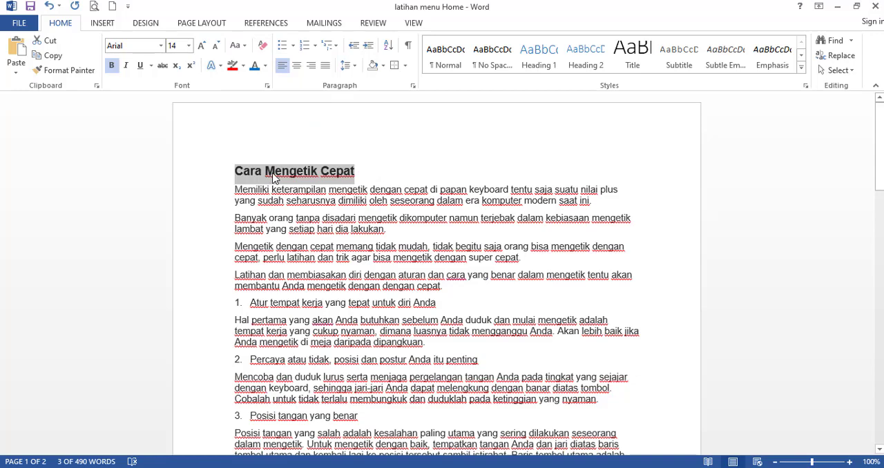
{"action": "left_click", "coordinate": [243, 45]}
{"action": "left_click", "coordinate": [261, 131]}
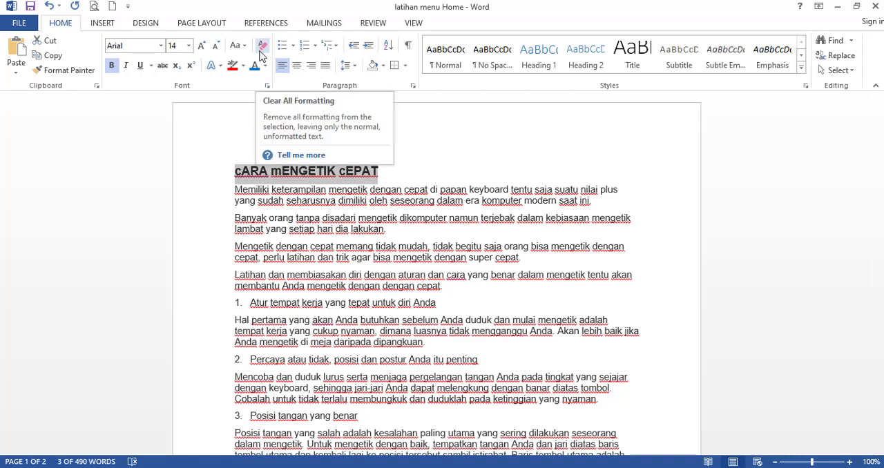
Clear all formatting from the title and change its text to sentence case.
{"action": "left_click", "coordinate": [264, 188]}
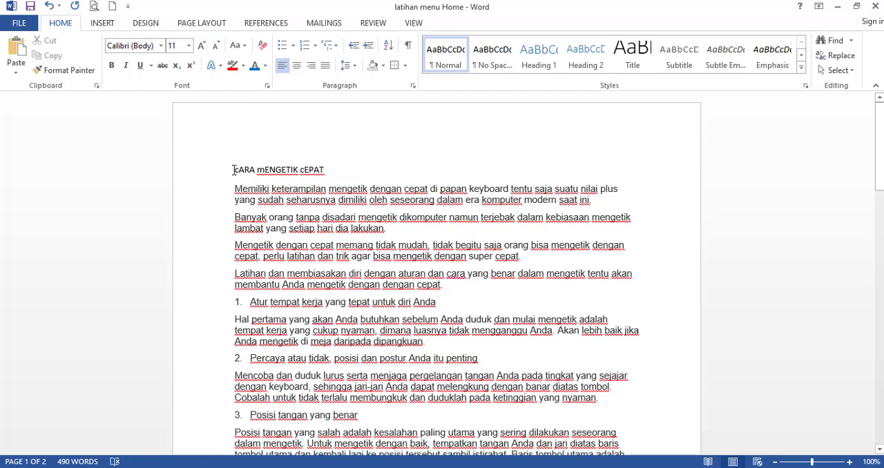
{"action": "left_click_drag", "start_coordinate": [234, 170], "coordinate": [343, 170]}
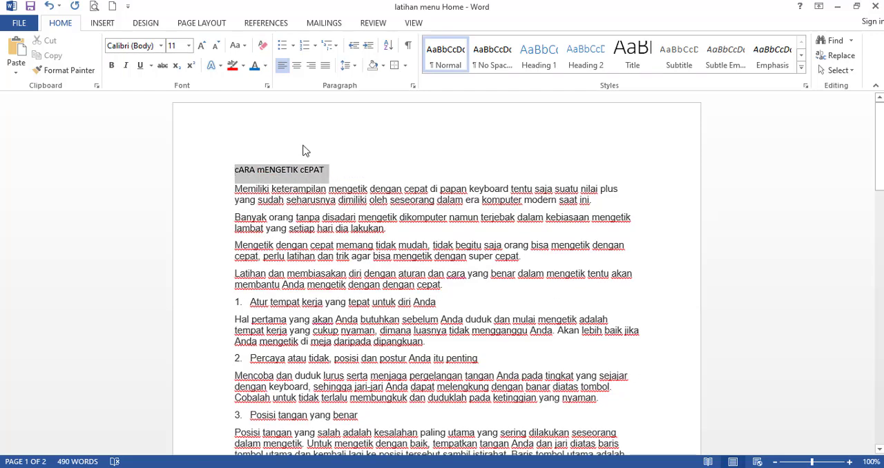
{"action": "key", "text": "shift+F3"}
{"action": "left_click", "coordinate": [249, 176]}
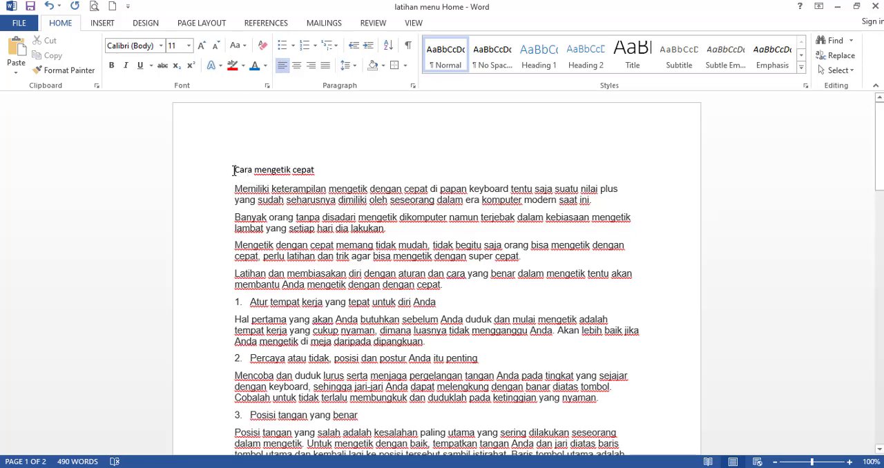
Make the title "Cara mengetik cepat" bold and center it.
{"action": "left_click_drag", "start_coordinate": [234, 171], "coordinate": [301, 188]}
{"action": "left_click", "coordinate": [300, 194]}
{"action": "left_click", "coordinate": [229, 172]}
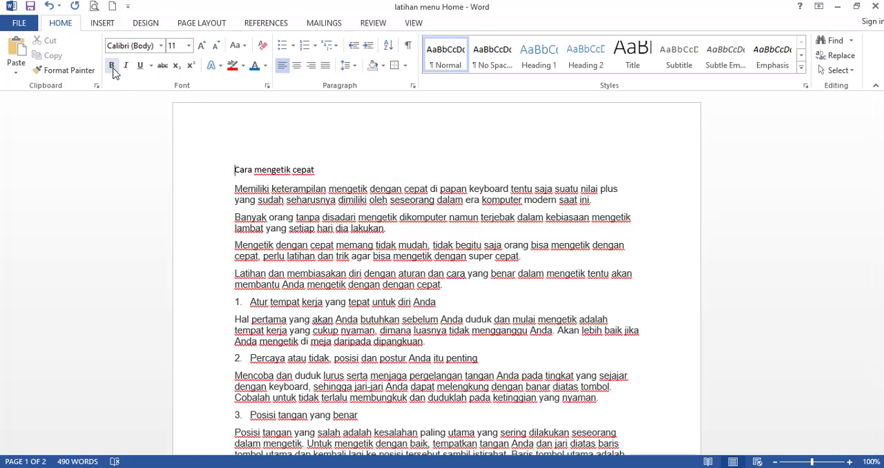
{"action": "left_click", "coordinate": [216, 175]}
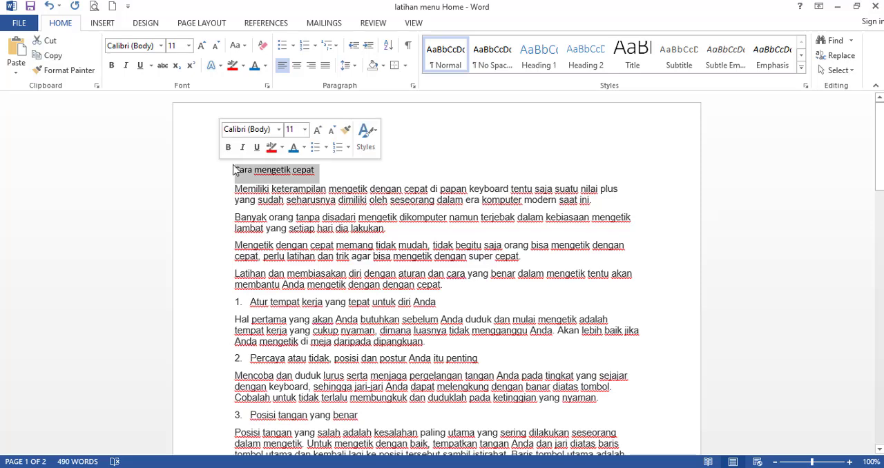
{"action": "left_click", "coordinate": [112, 68]}
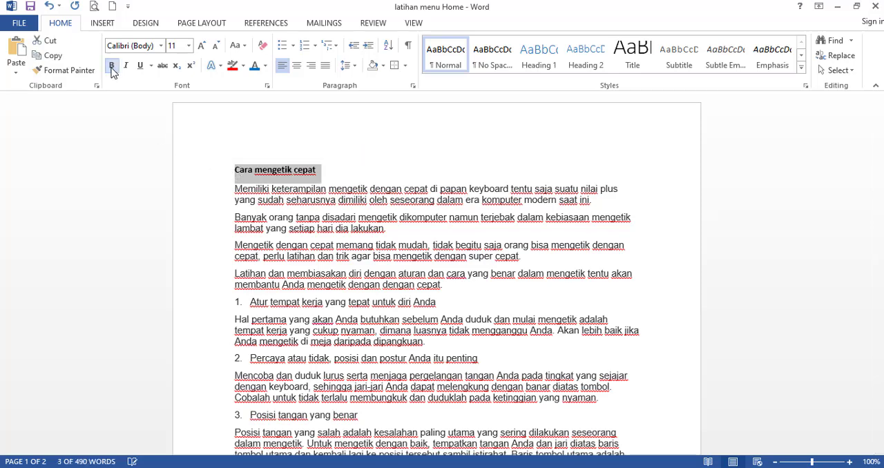
{"action": "left_click", "coordinate": [296, 65]}
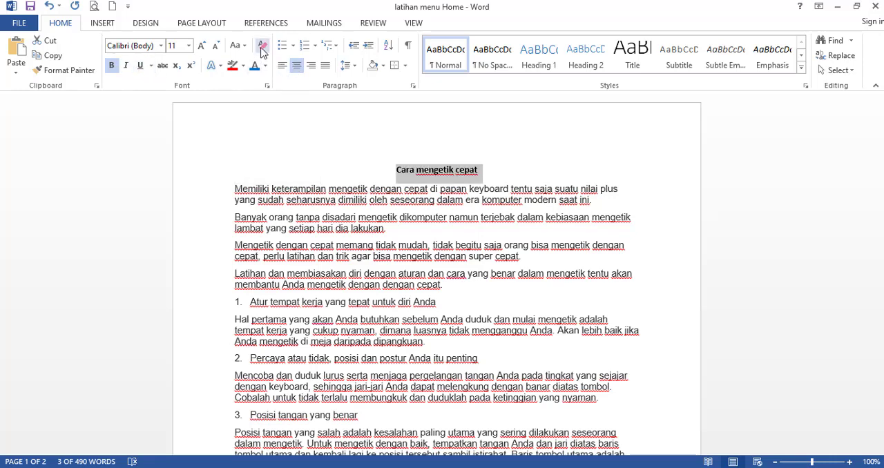
Change the title to UPPERCASE and align it to the left margin.
{"action": "left_click", "coordinate": [235, 46]}
{"action": "left_click", "coordinate": [261, 93]}
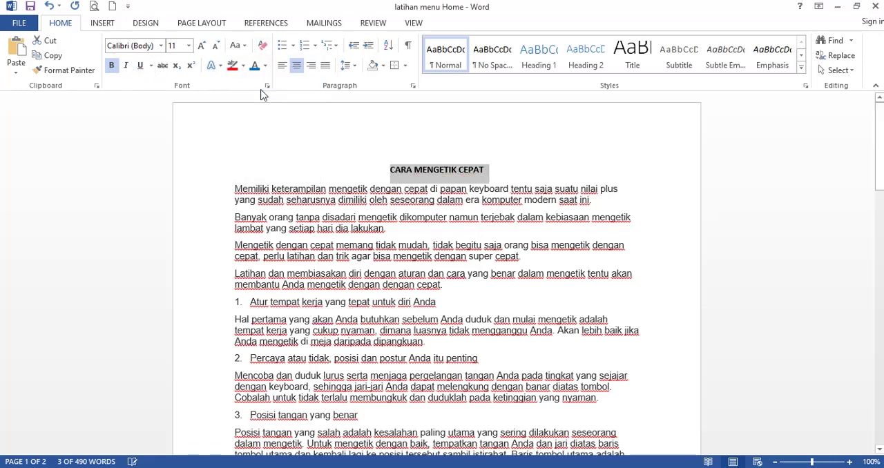
{"action": "left_click", "coordinate": [282, 65]}
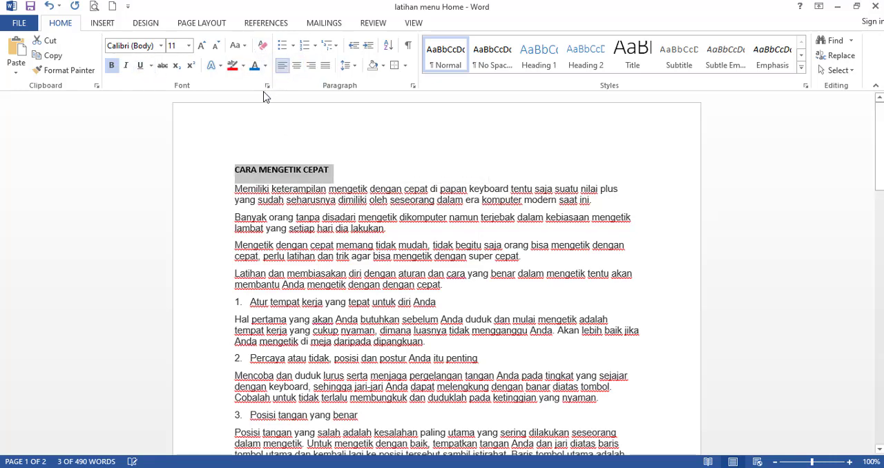
Apply italic formatting to the title "CARA MENGETIK CEPAT".
{"action": "left_click", "coordinate": [236, 46]}
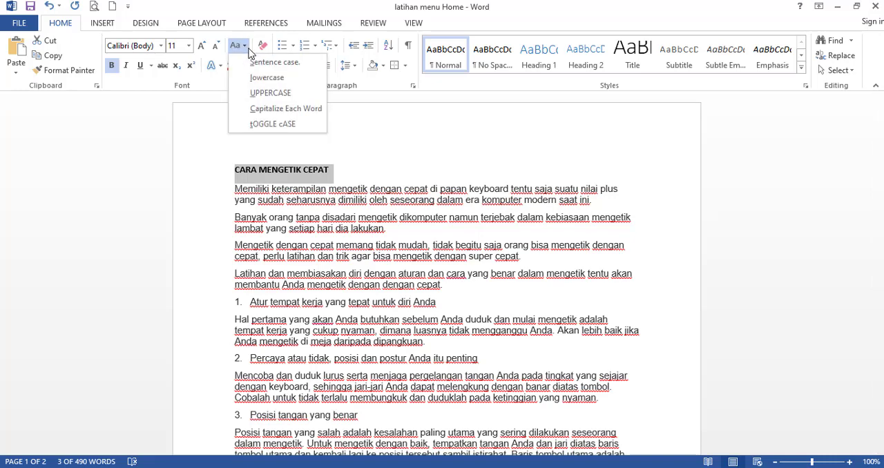
{"action": "left_click", "coordinate": [126, 73]}
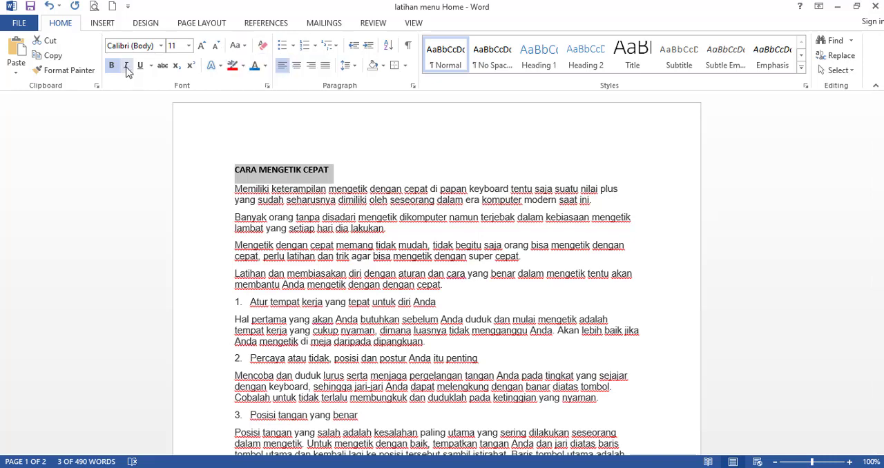
{"action": "left_click", "coordinate": [125, 70]}
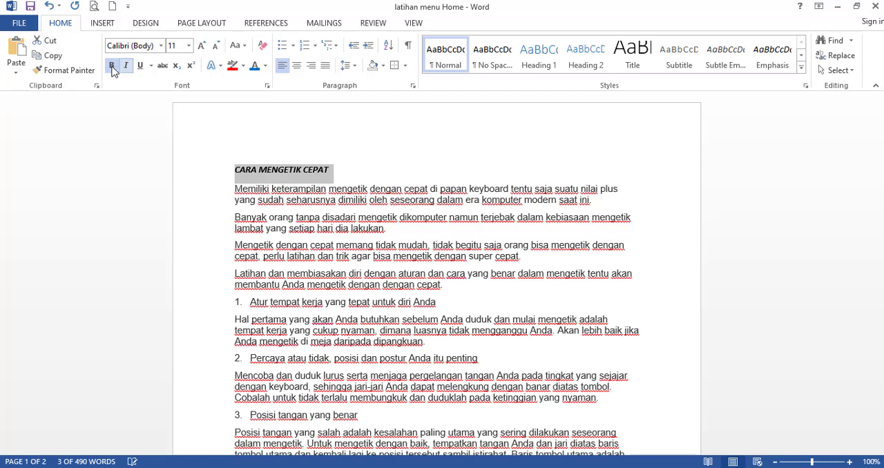
Remove bold and italic from the title "CARA MENGETIK CEPAT" and underline it with a wavy line.
{"action": "left_click", "coordinate": [111, 66]}
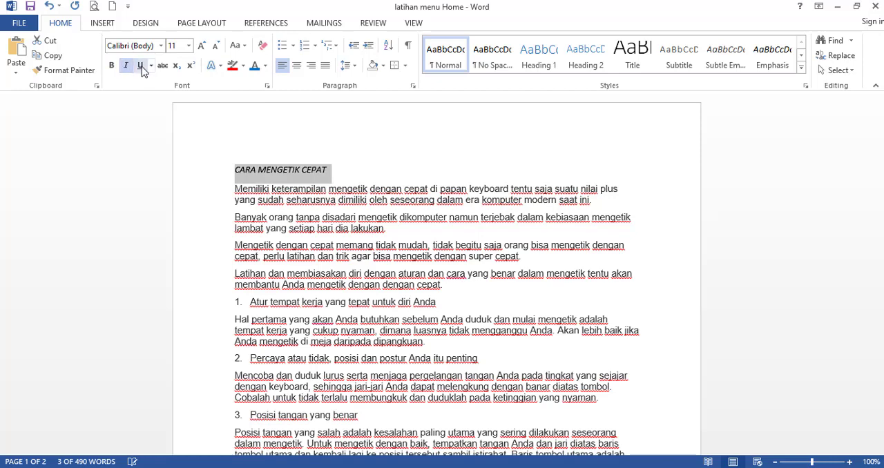
{"action": "left_click", "coordinate": [141, 67]}
{"action": "left_click", "coordinate": [268, 211]}
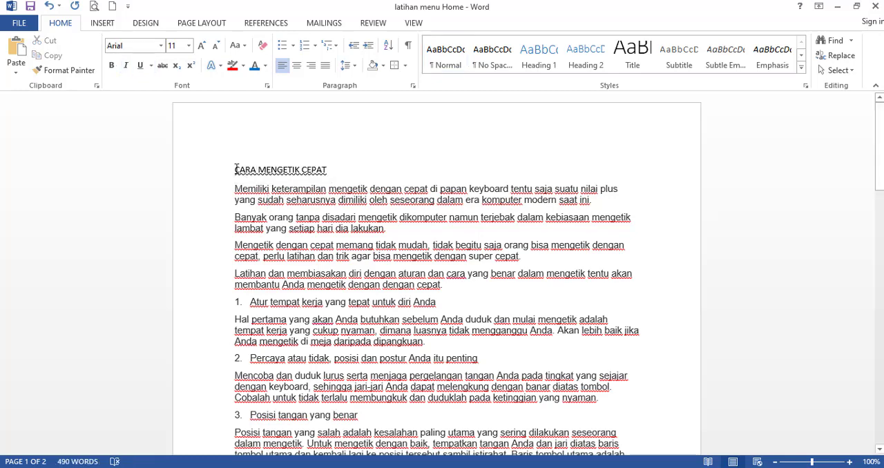
Examine the title's underline colors and the additional underline styles in the Font dialog, and leave without changing anything.
{"action": "left_click_drag", "start_coordinate": [236, 169], "coordinate": [330, 171]}
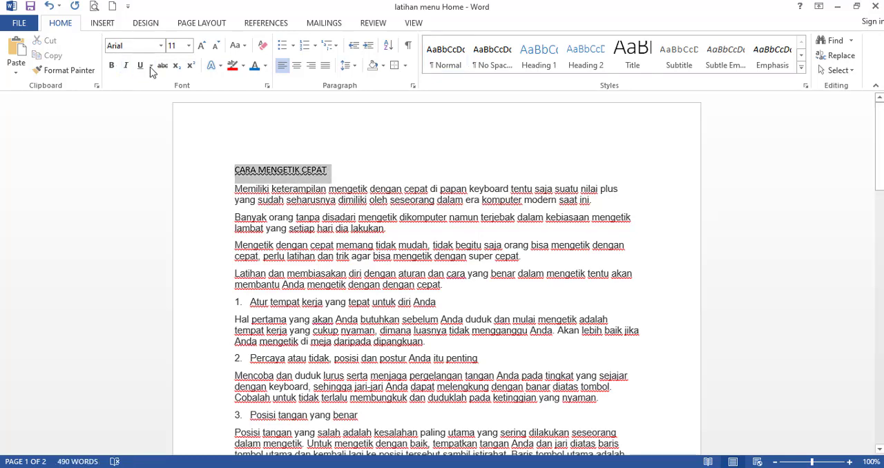
{"action": "left_click", "coordinate": [151, 67]}
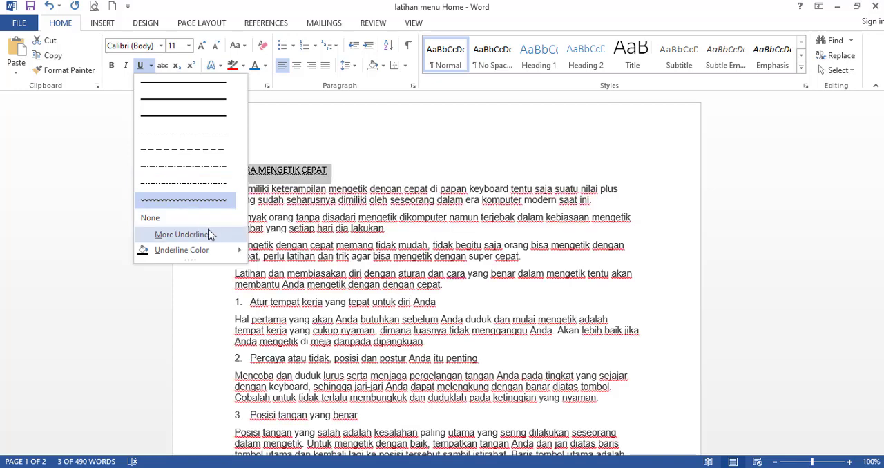
{"action": "mouse_move", "coordinate": [202, 251]}
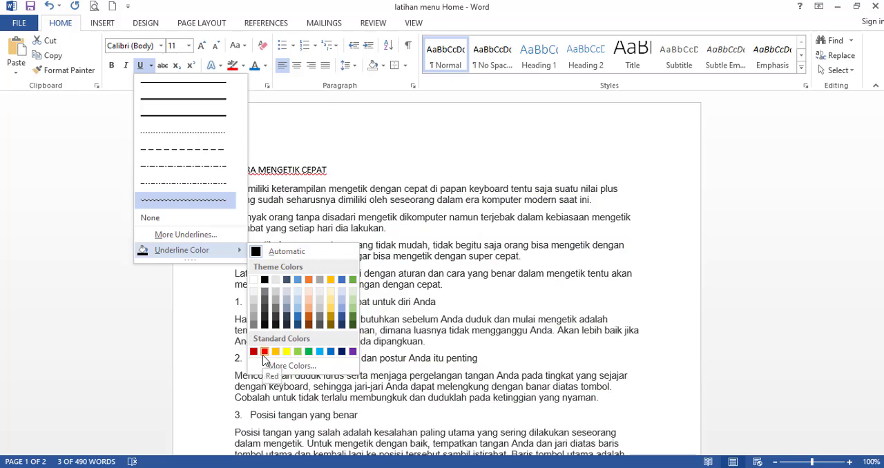
{"action": "left_click", "coordinate": [217, 241]}
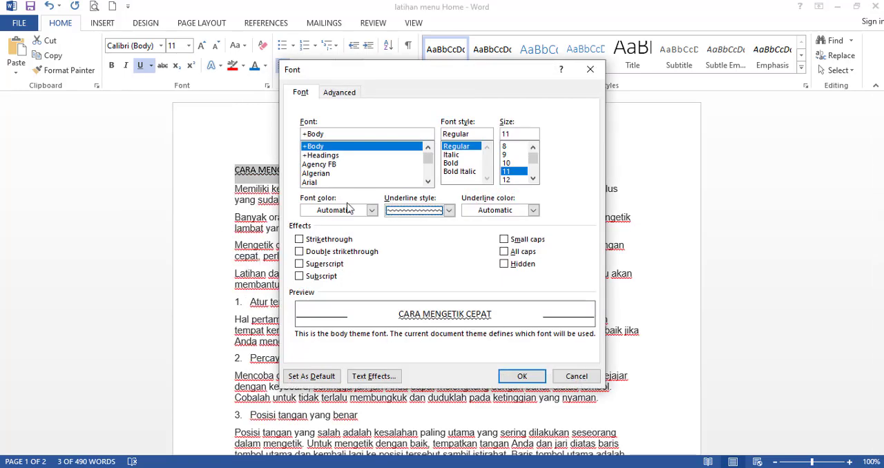
{"action": "left_click", "coordinate": [401, 211]}
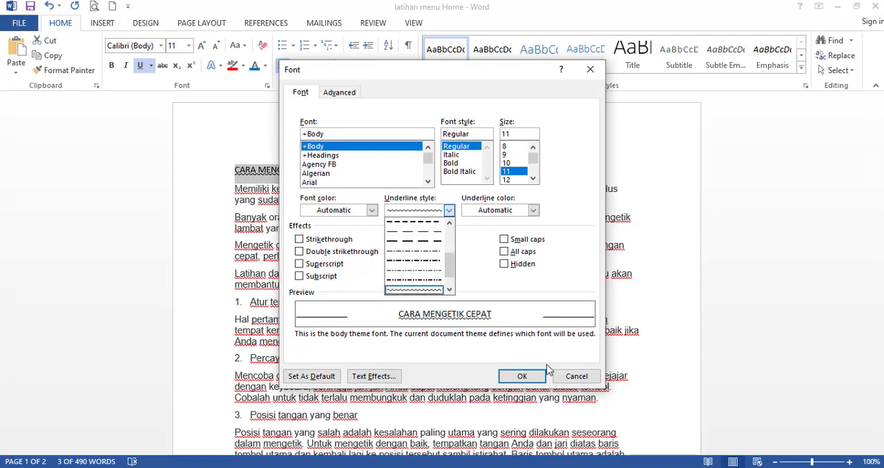
{"action": "left_click", "coordinate": [571, 390]}
{"action": "left_click", "coordinate": [573, 379]}
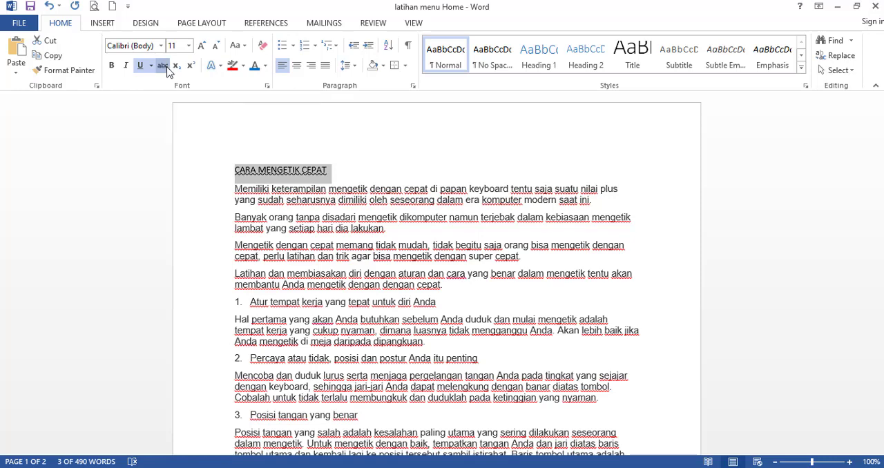
Apply strikethrough to the title "CARA MENGETIK CEPAT" and remove its wavy underline.
{"action": "left_click", "coordinate": [163, 66]}
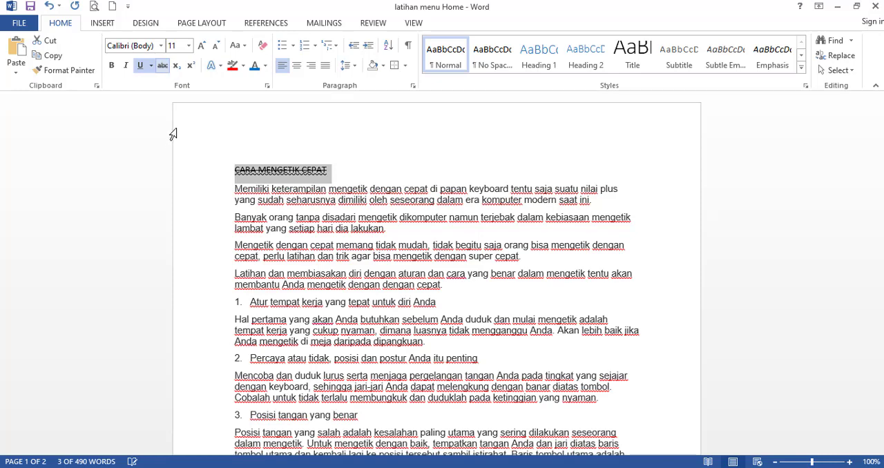
{"action": "left_click", "coordinate": [245, 172]}
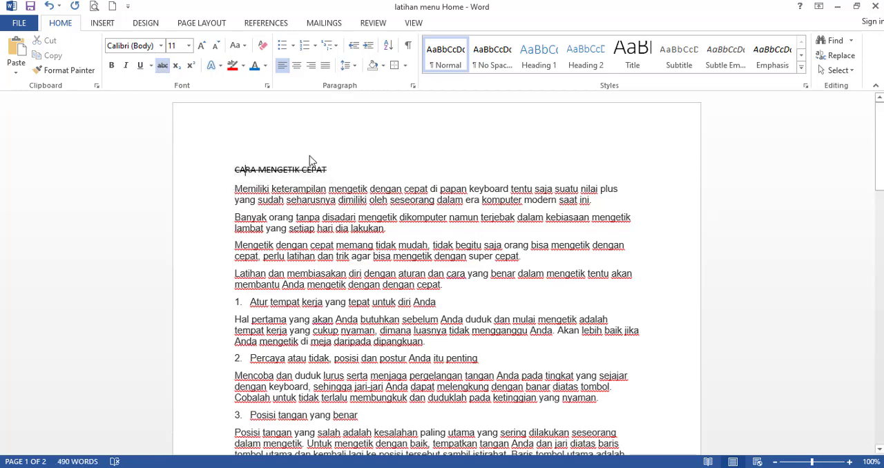
{"action": "left_click", "coordinate": [224, 170]}
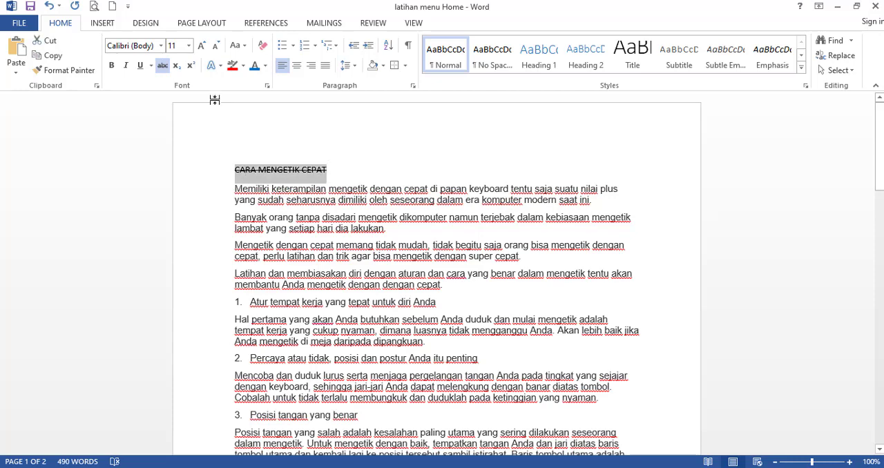
{"action": "left_click", "coordinate": [257, 196]}
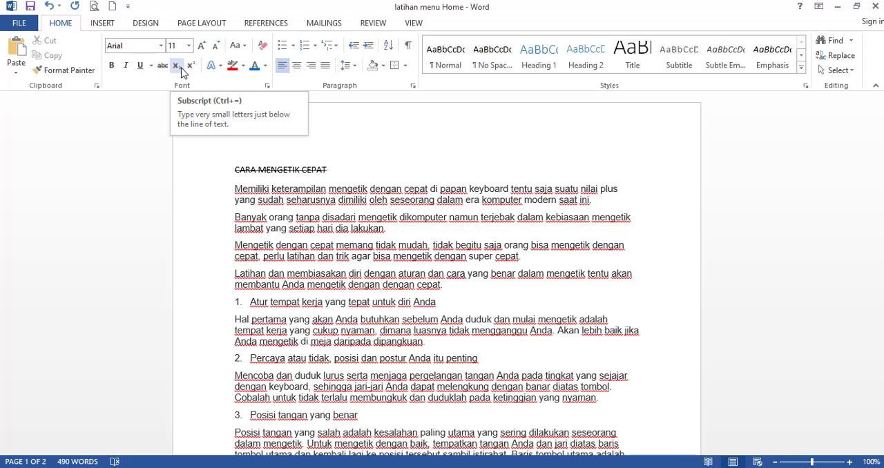
Add a line "CO2" without strikethrough beneath the title and format its 2 as subscript.
{"action": "left_click", "coordinate": [243, 185]}
{"action": "key", "text": "Return"}
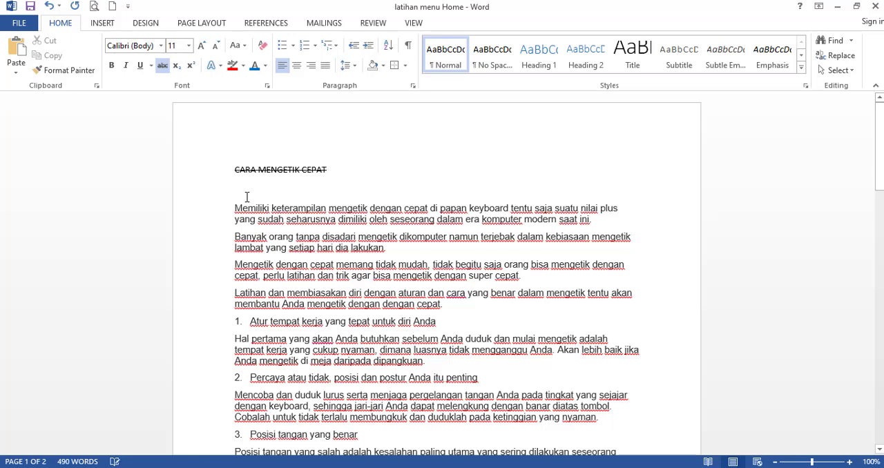
{"action": "type", "text": "c"}
{"action": "left_click", "coordinate": [163, 66]}
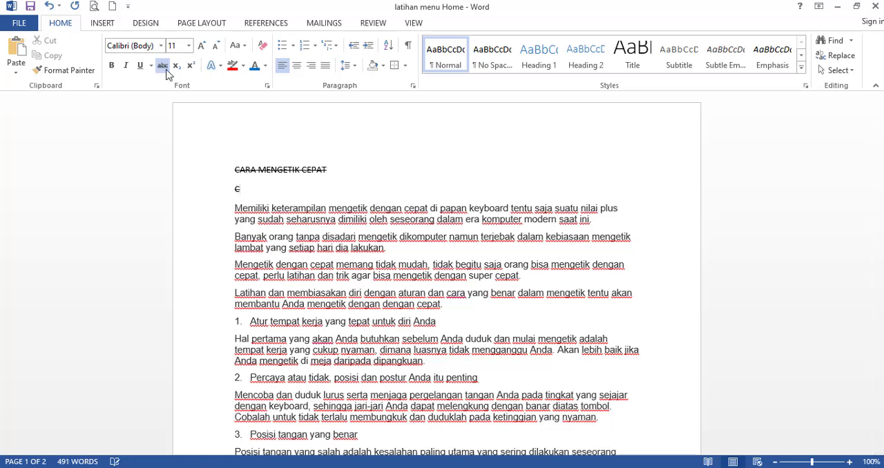
{"action": "key", "text": "BackSpace"}
{"action": "type", "text": "co"}
{"action": "key", "text": "BackSpace"}
{"action": "type", "text": "O2"}
{"action": "left_click_drag", "start_coordinate": [246, 191], "coordinate": [251, 191]}
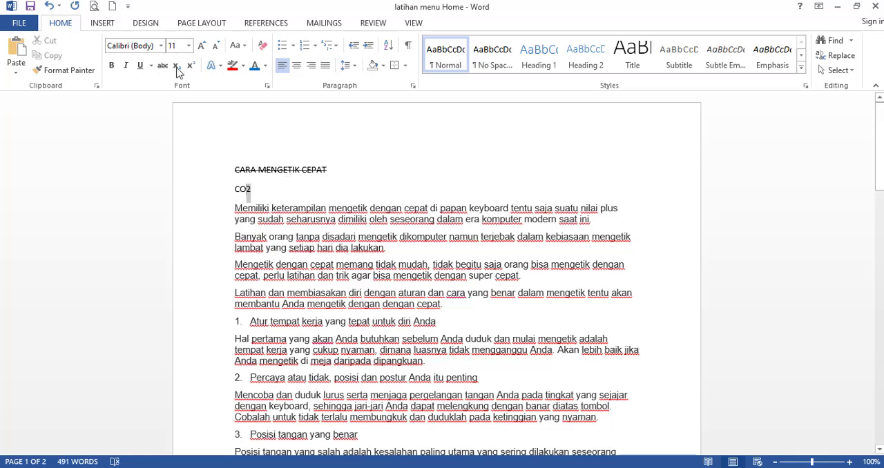
{"action": "left_click", "coordinate": [177, 65]}
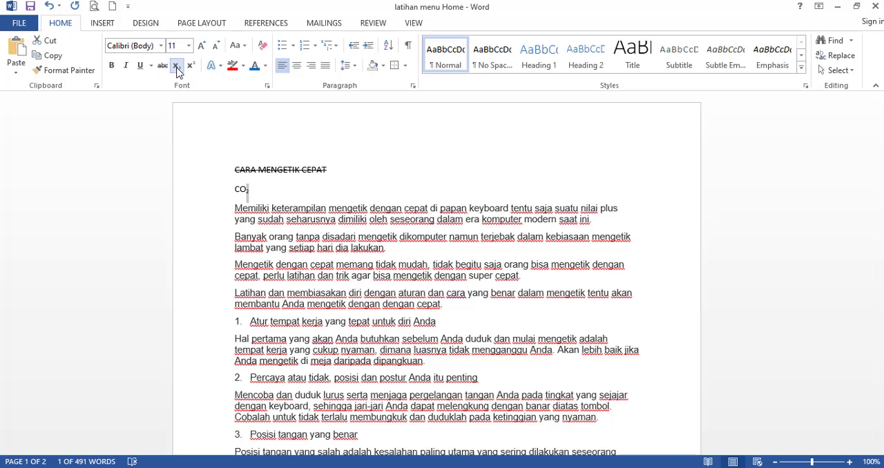
Delete the CO2 line and leave two blank lines between the title and the first paragraph.
{"action": "left_click_drag", "start_coordinate": [250, 189], "coordinate": [233, 191]}
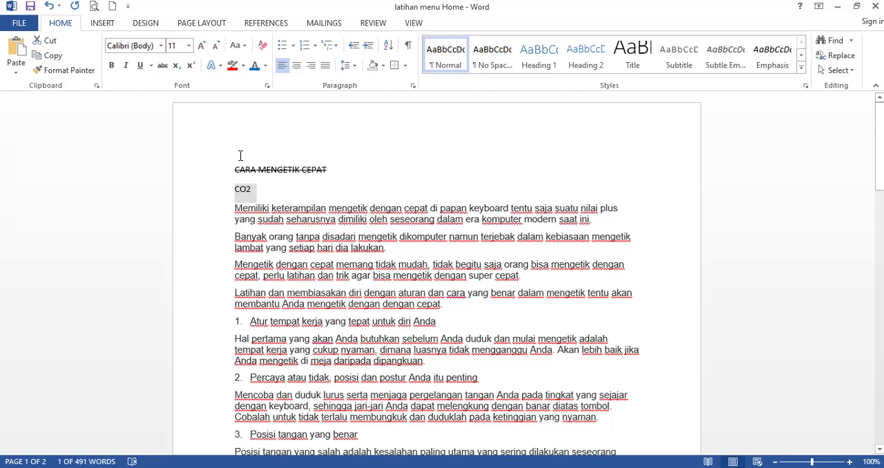
{"action": "key", "text": "Return"}
{"action": "key", "text": "Return"}
{"action": "key", "text": "Up"}
{"action": "key", "text": "Up"}
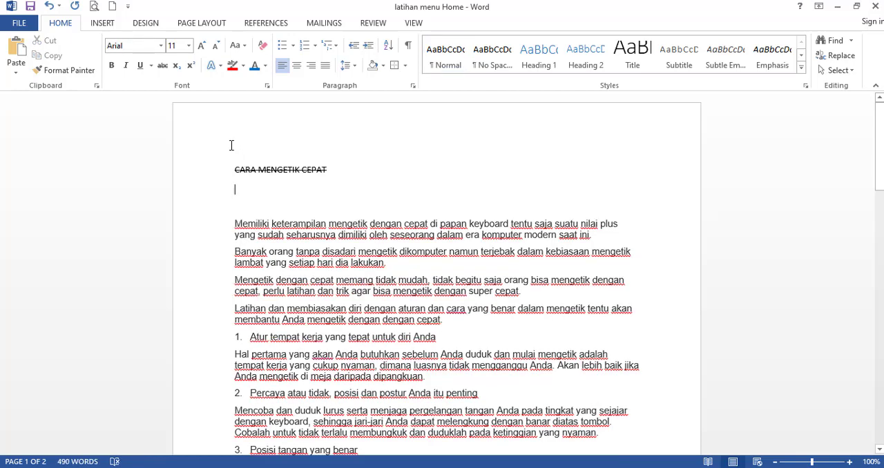
Write "CO2" on the first blank line beneath the title, with the 2 in subscript.
{"action": "type", "text": "CO"}
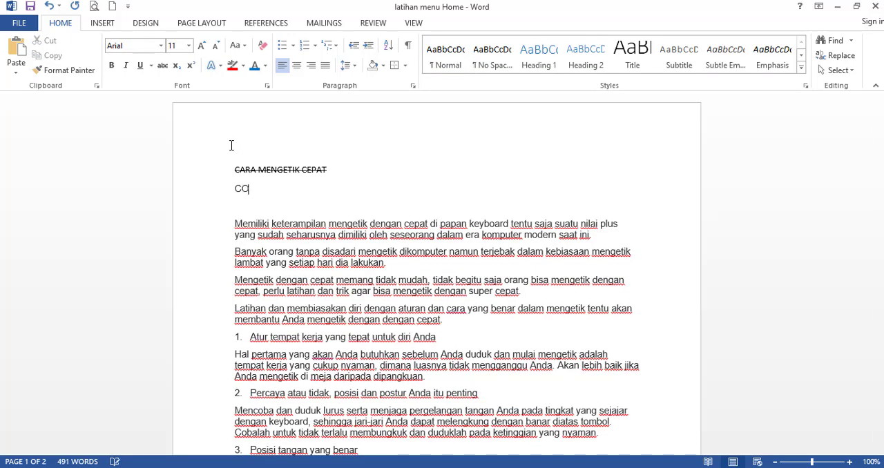
{"action": "left_click", "coordinate": [177, 65]}
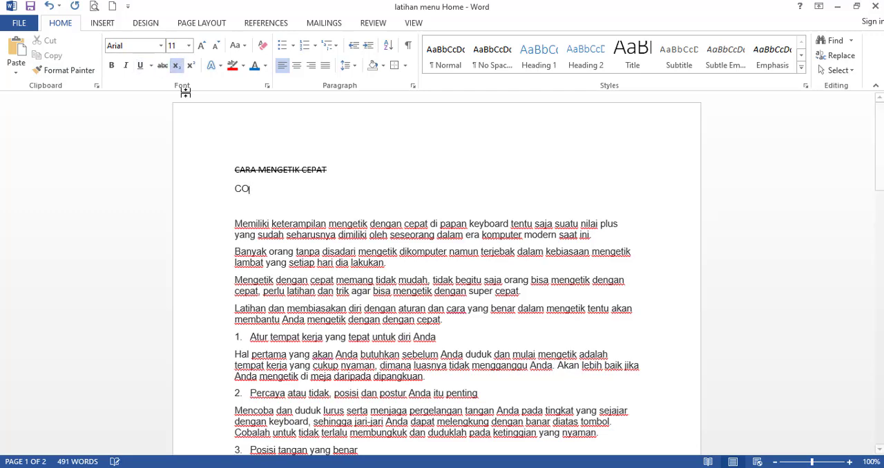
{"action": "type", "text": "2"}
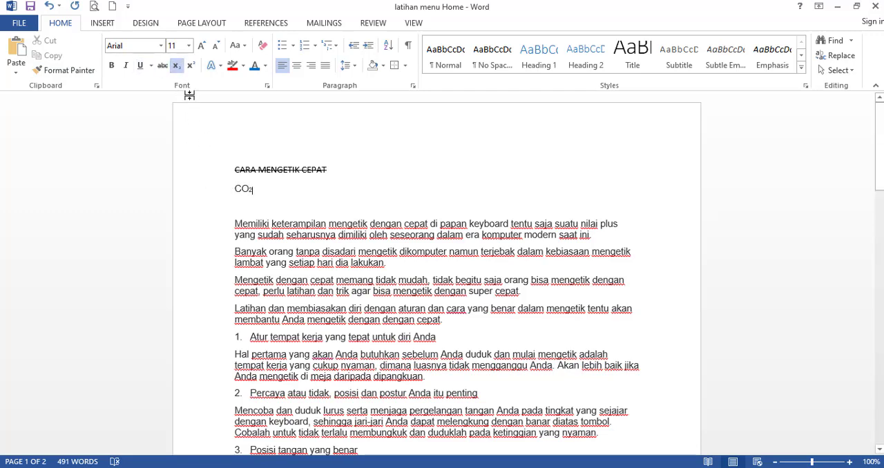
{"action": "key", "text": "BackSpace"}
{"action": "key", "text": "ctrl+equal"}
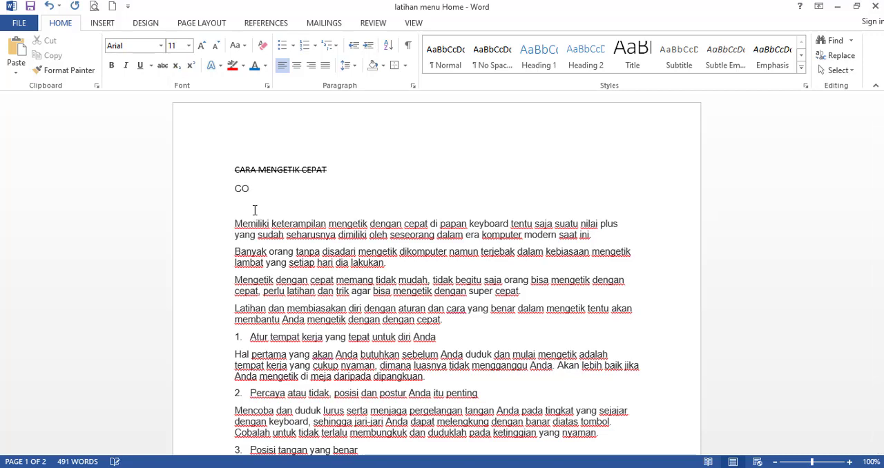
{"action": "key", "text": "ctrl+equal"}
{"action": "type", "text": "2"}
{"action": "key", "text": "ctrl+equal"}
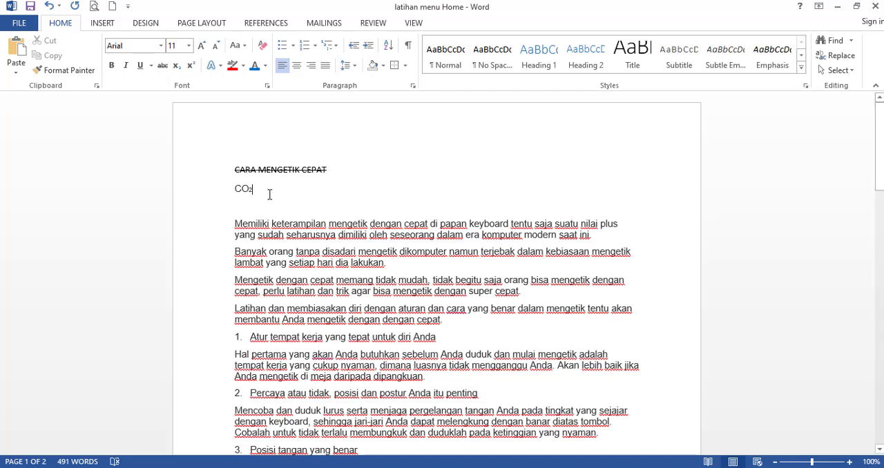
Extend the formula after CO2 with " + H2O", putting the 2 in subscript.
{"action": "type", "text": "+ "}
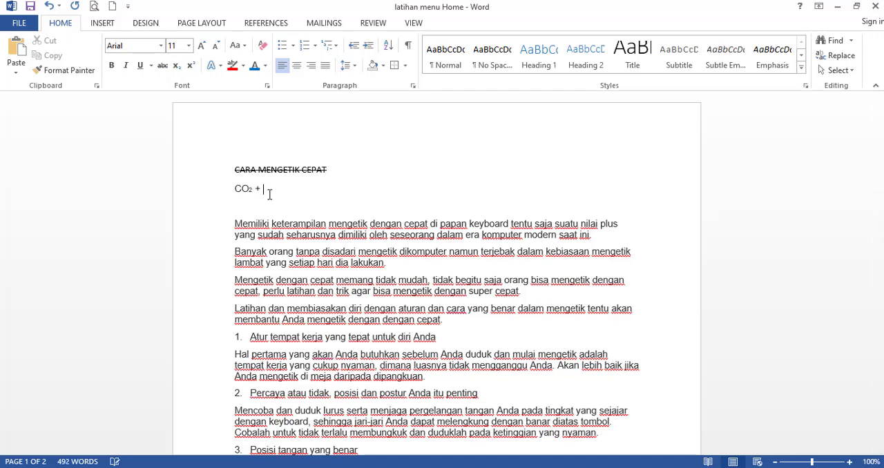
{"action": "type", "text": "H"}
{"action": "key", "text": "ctrl+equal"}
{"action": "type", "text": "2"}
{"action": "key", "text": "ctrl+equal"}
{"action": "type", "text": "O"}
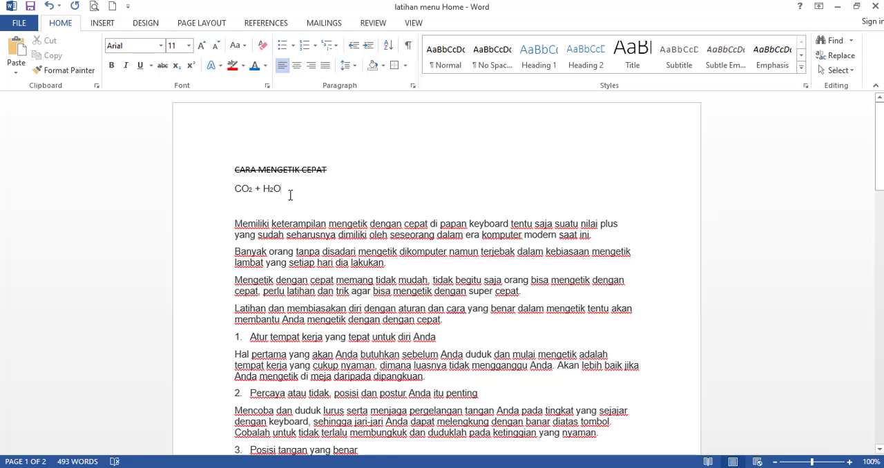
Write "x2 + y2" on the blank line below the chemical formula, with both 2s in superscript.
{"action": "left_click", "coordinate": [192, 67]}
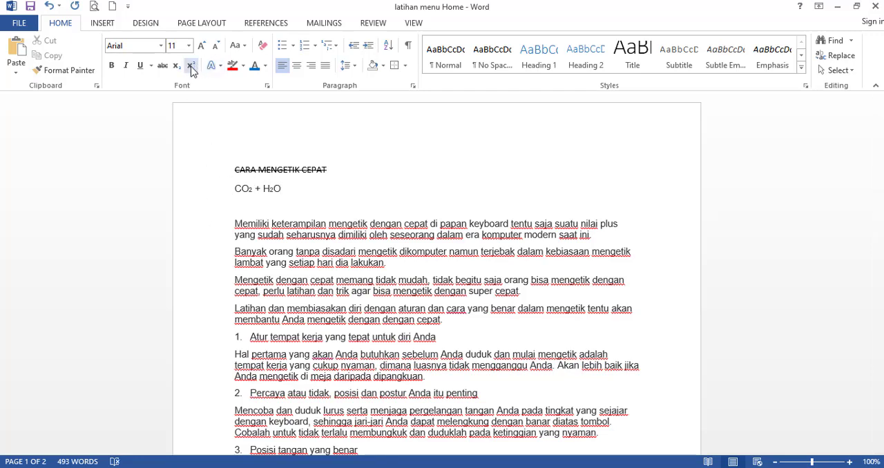
{"action": "left_click", "coordinate": [268, 203]}
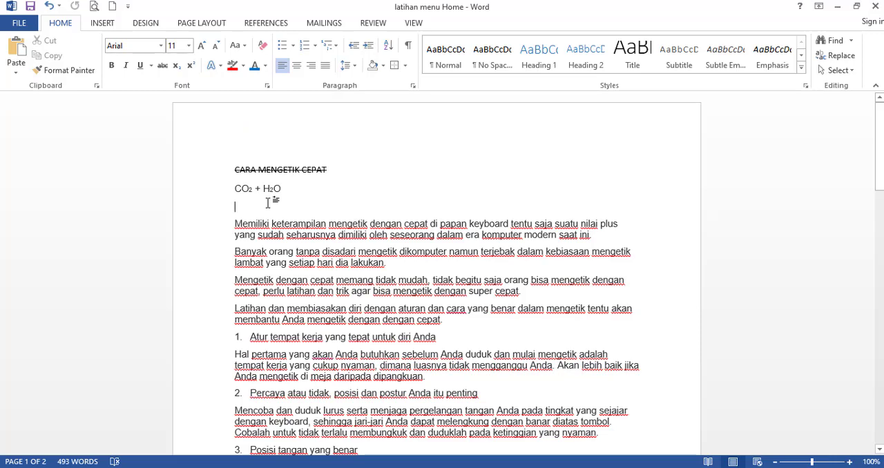
{"action": "type", "text": "x"}
{"action": "key", "text": "BackSpace"}
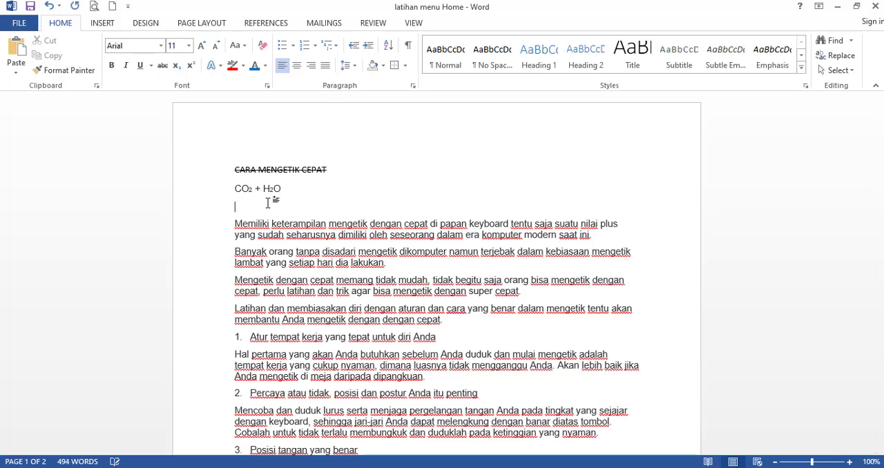
{"action": "type", "text": "x"}
{"action": "left_click", "coordinate": [190, 66]}
{"action": "type", "text": "2"}
{"action": "left_click", "coordinate": [190, 66]}
{"action": "type", "text": "+ y"}
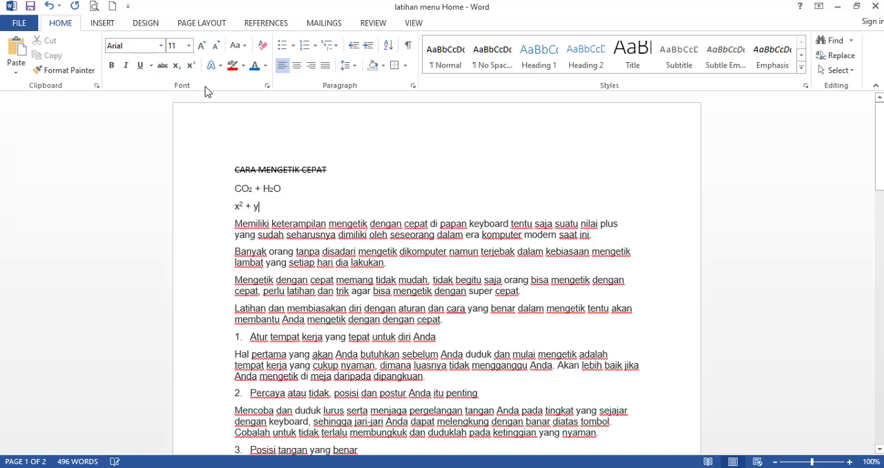
{"action": "key", "text": "ctrl+shift+equal"}
{"action": "type", "text": "2"}
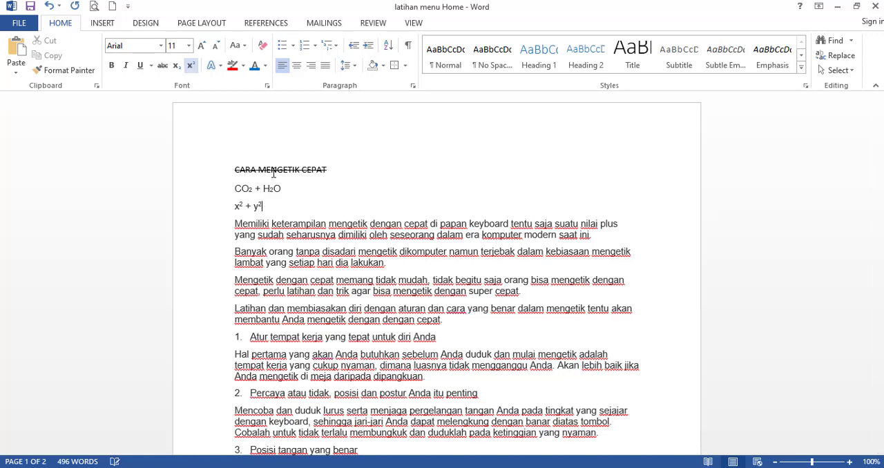
Add a new line reading "a2 + b2" below the x and y expression, with both 2s in superscript.
{"action": "key", "text": "Return"}
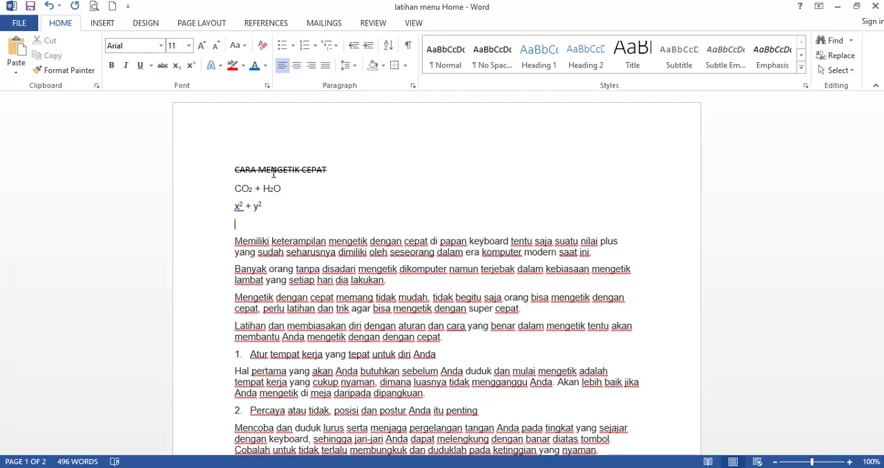
{"action": "type", "text": "a"}
{"action": "key", "text": "ctrl+shift+equal"}
{"action": "type", "text": "2"}
{"action": "key", "text": "ctrl+shift+equal"}
{"action": "type", "text": "+ b"}
{"action": "key", "text": "ctrl+shift+equal"}
{"action": "type", "text": "2"}
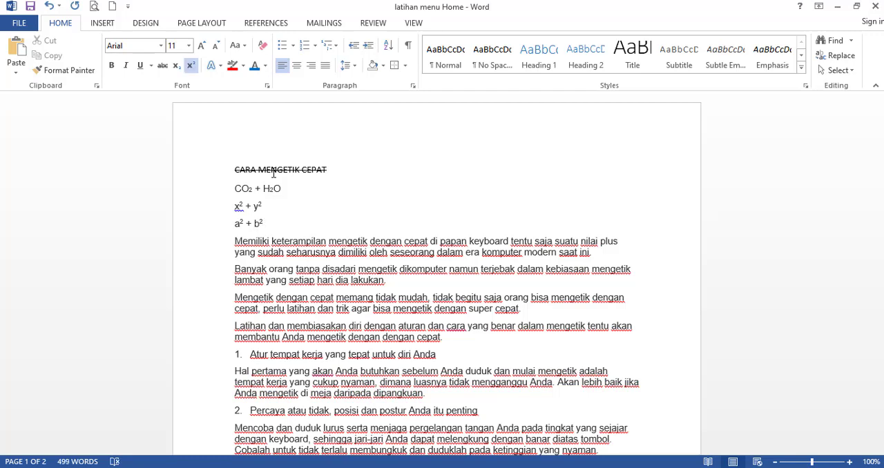
{"action": "key", "text": "ctrl+shift+equal"}
Complete the a and b expression with " = c2", putting the 2 in superscript.
{"action": "type", "text": "= "}
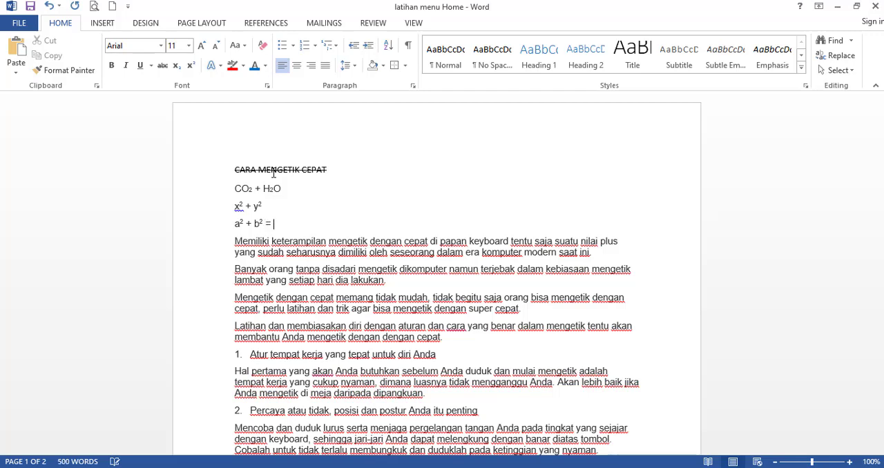
{"action": "type", "text": "c"}
{"action": "key", "text": "ctrl+shift+equal"}
{"action": "type", "text": "2"}
{"action": "key", "text": "ctrl+shift+equal"}
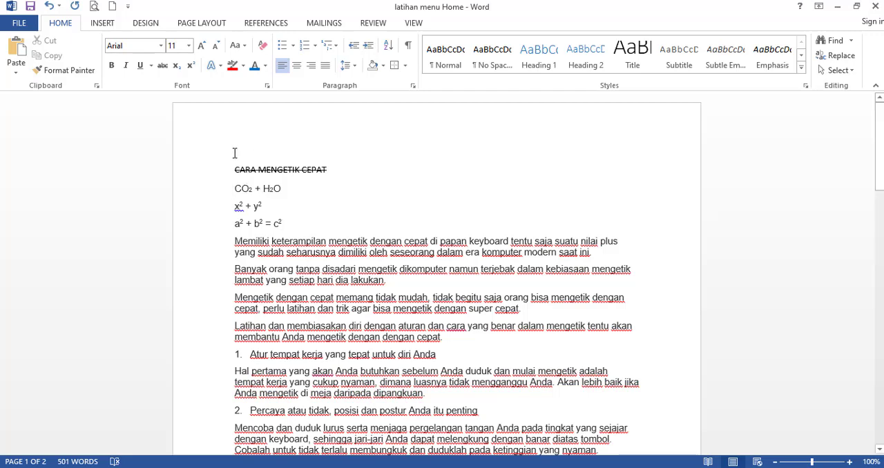
Remove the strikethrough from the title "CARA MENGETIK CEPAT" and apply the black outlined text effect with a hard shadow.
{"action": "left_click_drag", "start_coordinate": [232, 167], "coordinate": [326, 172]}
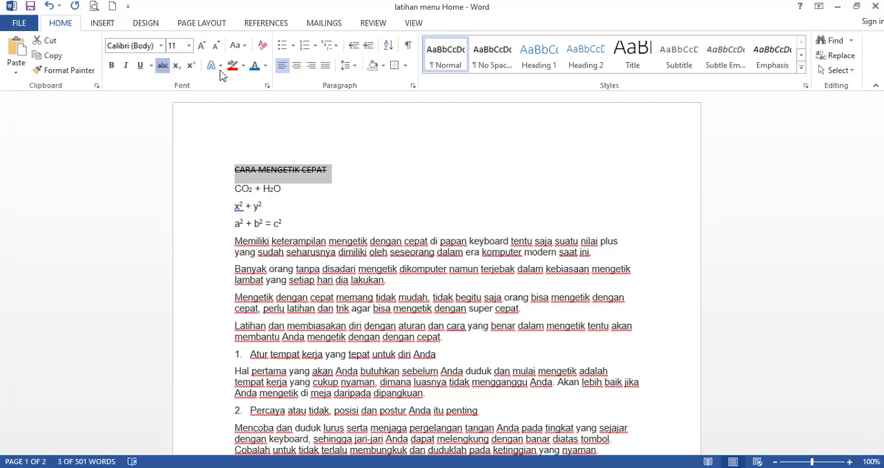
{"action": "key", "text": "ctrl+z"}
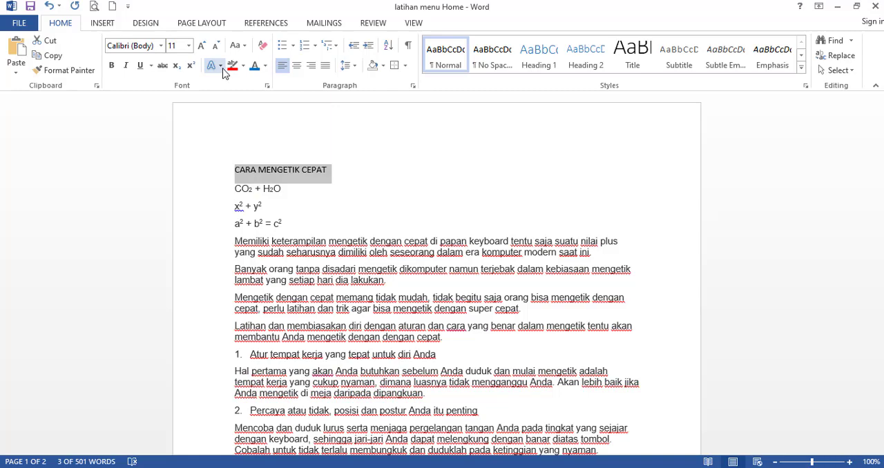
{"action": "left_click", "coordinate": [220, 66]}
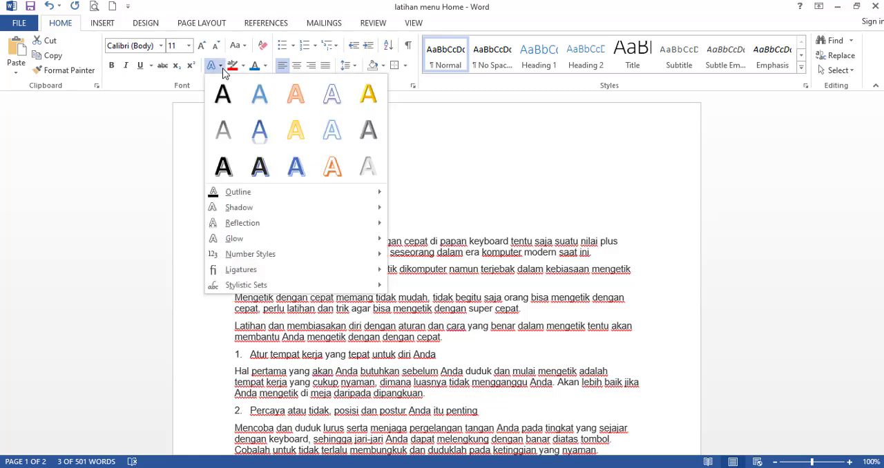
{"action": "left_click", "coordinate": [235, 105]}
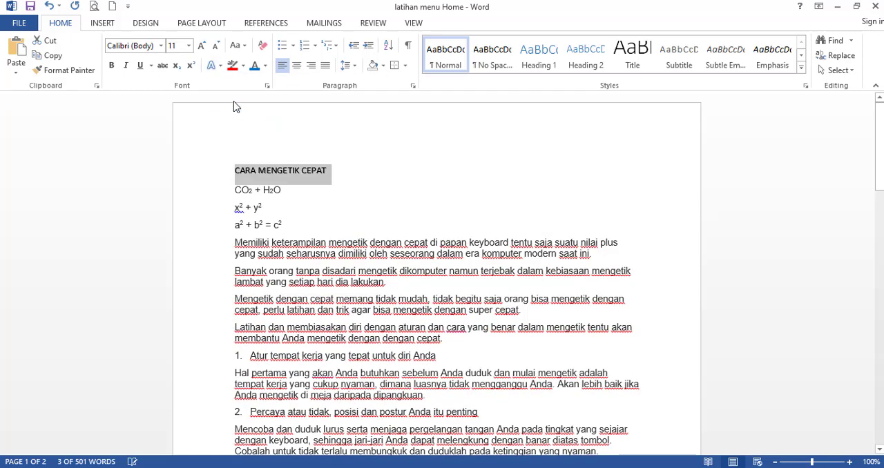
{"action": "left_click", "coordinate": [221, 66]}
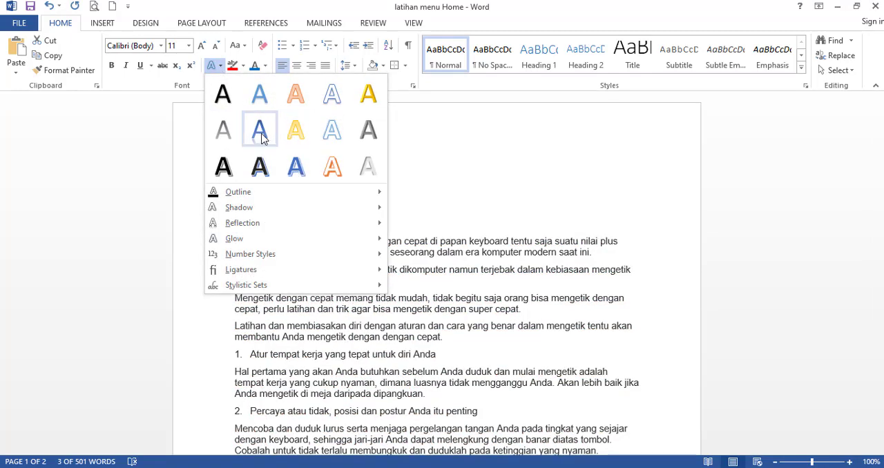
{"action": "left_click", "coordinate": [231, 169]}
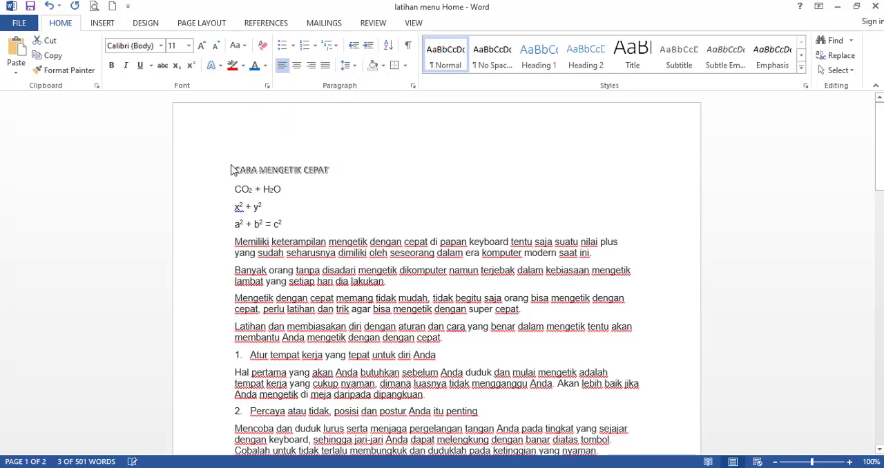
{"action": "left_click", "coordinate": [293, 183]}
{"action": "left_click", "coordinate": [211, 170]}
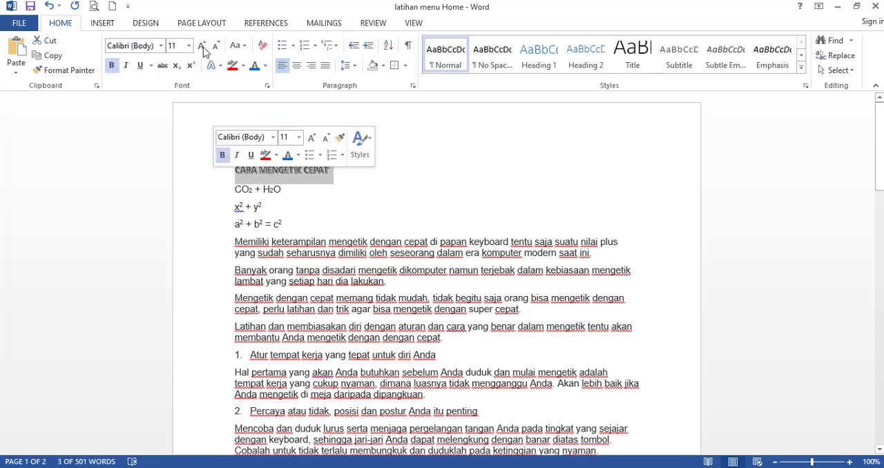
Enlarge the title "CARA MENGETIK CEPAT" to font size 22.
{"action": "left_click", "coordinate": [203, 47]}
{"action": "left_click", "coordinate": [203, 47]}
{"action": "left_click", "coordinate": [203, 47]}
{"action": "left_click", "coordinate": [204, 48]}
{"action": "left_click", "coordinate": [204, 48]}
{"action": "left_click", "coordinate": [204, 48]}
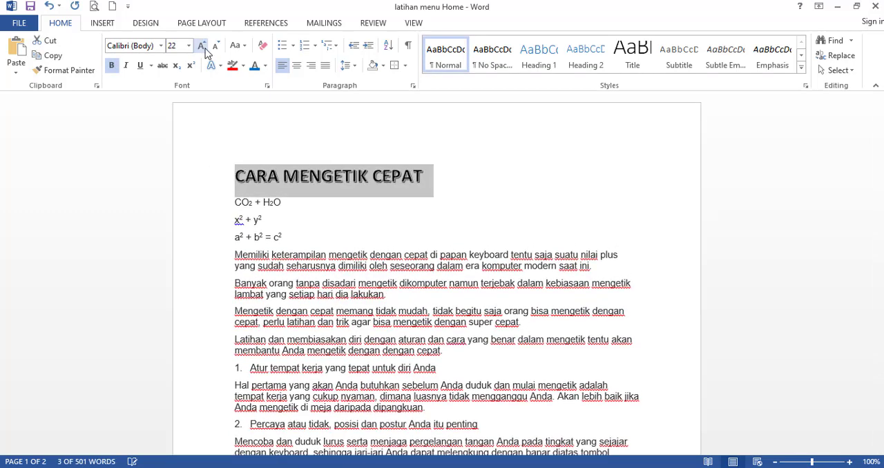
{"action": "left_click", "coordinate": [350, 221]}
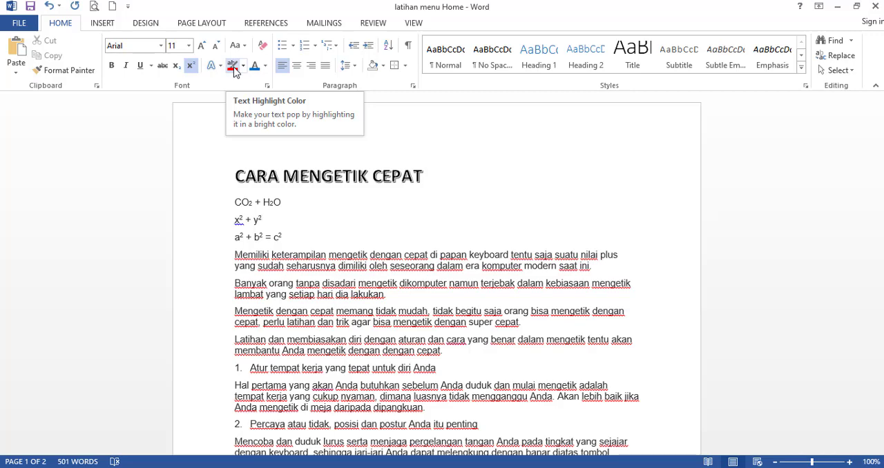
Highlight the whole title "CARA MENGETIK CEPAT" in red.
{"action": "left_click", "coordinate": [256, 177]}
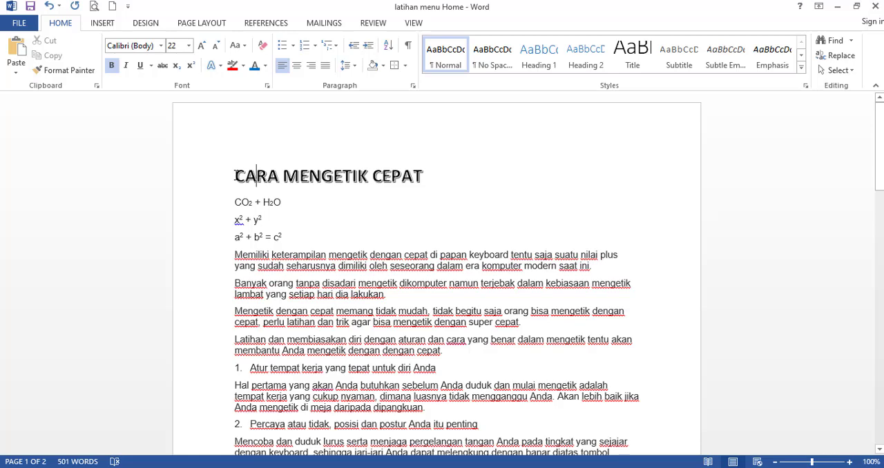
{"action": "left_click_drag", "start_coordinate": [235, 175], "coordinate": [424, 174]}
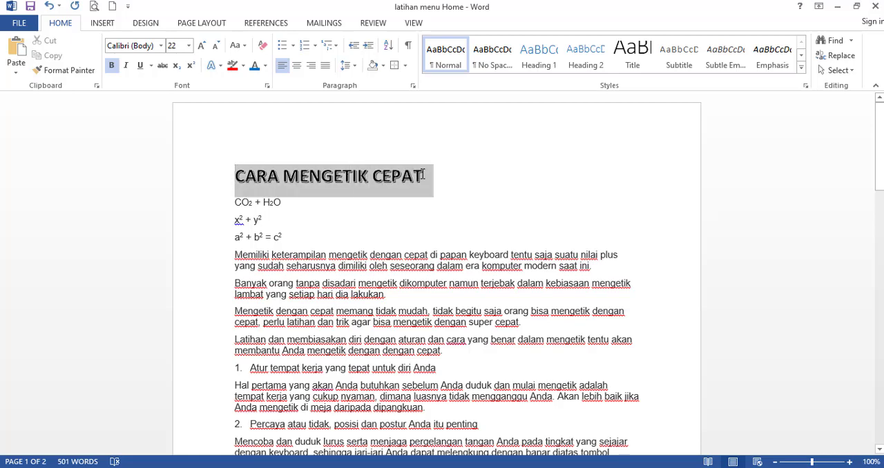
{"action": "left_click", "coordinate": [242, 69]}
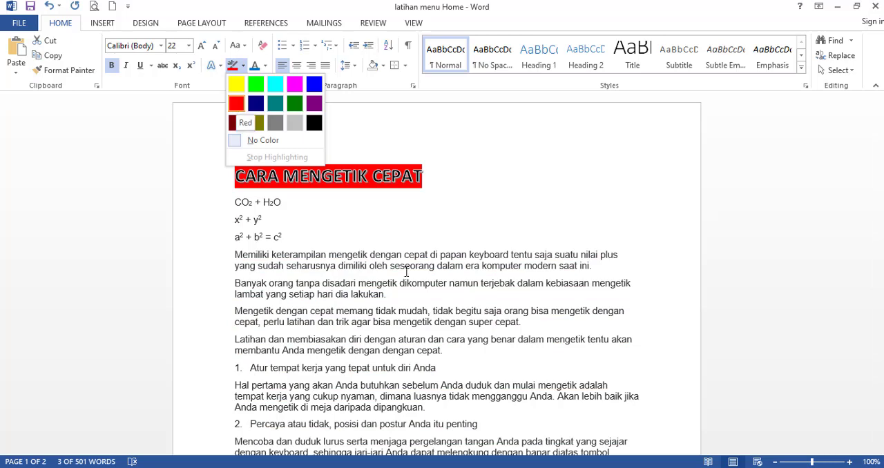
{"action": "left_click", "coordinate": [380, 245]}
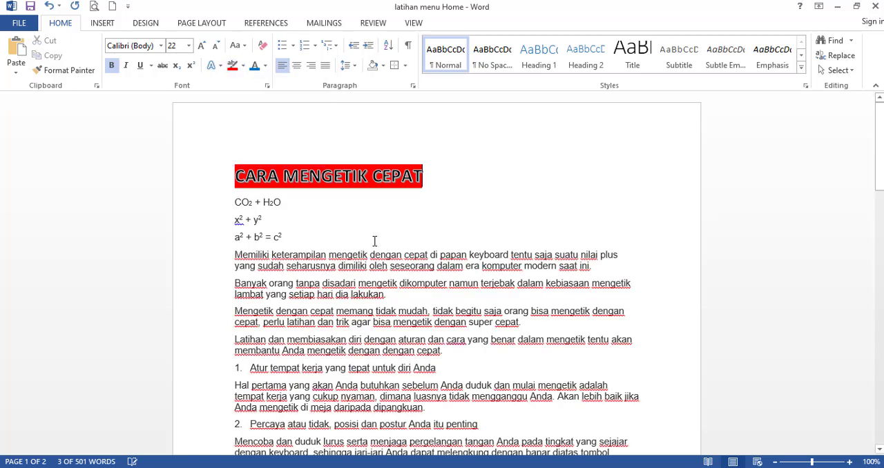
Highlight the word "Memiliki" at the start of the first body paragraph in red.
{"action": "left_click", "coordinate": [296, 221]}
{"action": "left_click", "coordinate": [256, 255]}
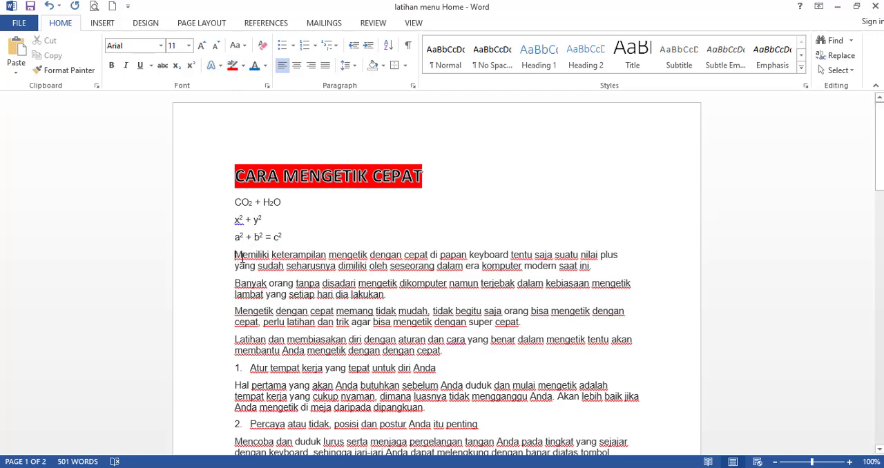
{"action": "left_click_drag", "start_coordinate": [236, 254], "coordinate": [569, 266]}
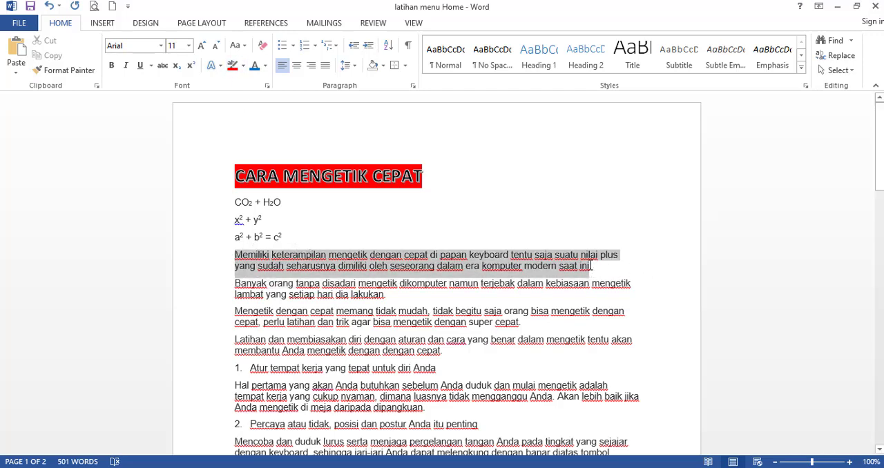
{"action": "double_click", "coordinate": [237, 256]}
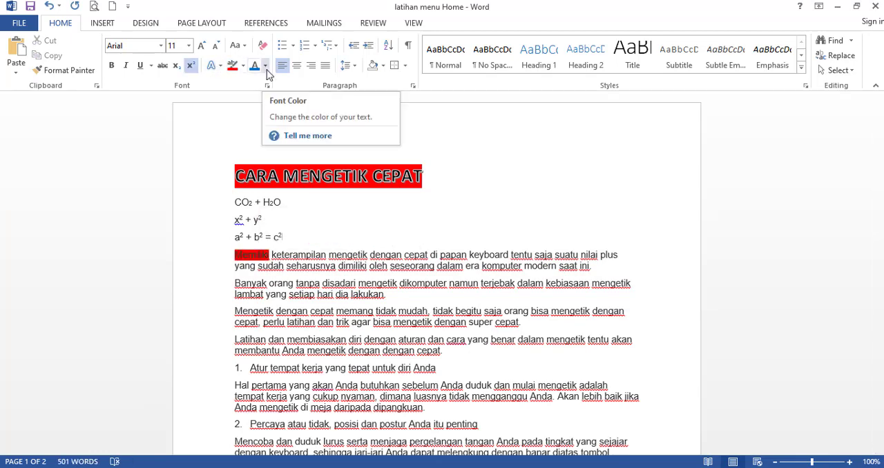
Set the font colour of the whole first body paragraph, beginning "Memiliki keterampilan", to blue.
{"action": "triple_click", "coordinate": [608, 275]}
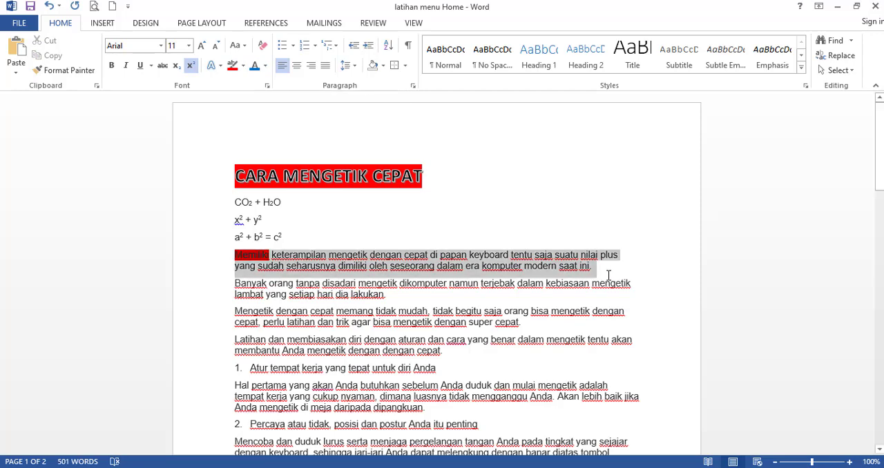
{"action": "left_click", "coordinate": [255, 69]}
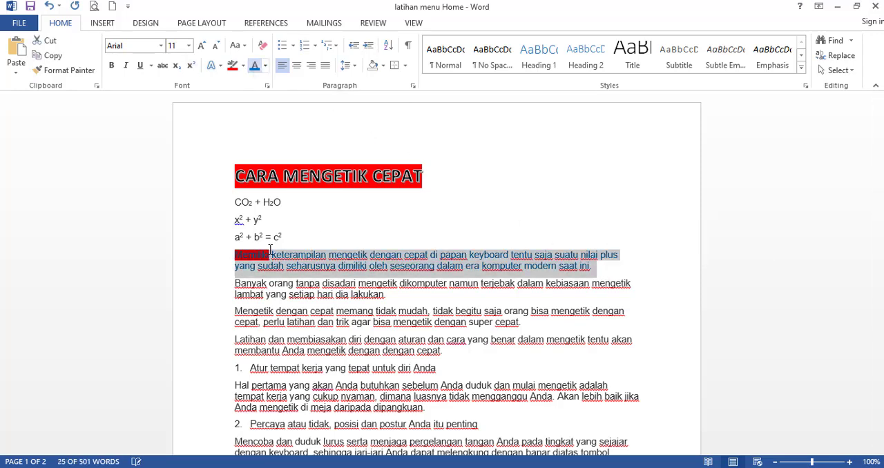
{"action": "left_click", "coordinate": [269, 252]}
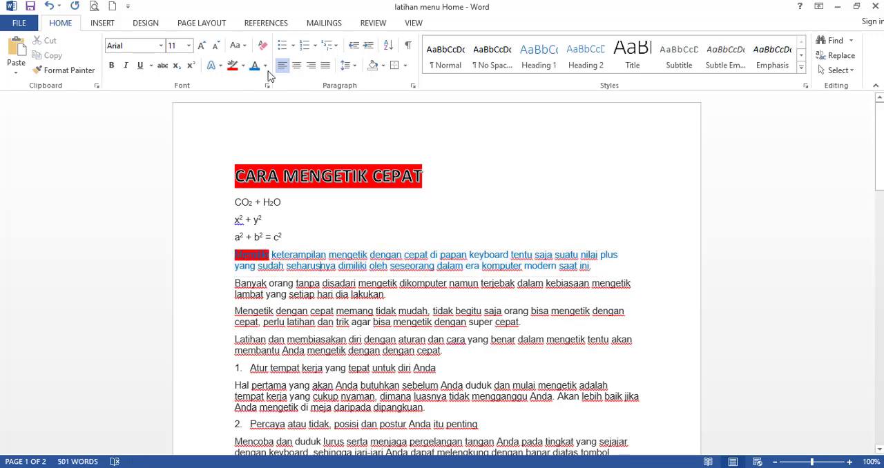
{"action": "left_click", "coordinate": [299, 248]}
Recolour the first body paragraph's text orange and the second paragraph's text, beginning "Banyak orang", blue.
{"action": "triple_click", "coordinate": [339, 263]}
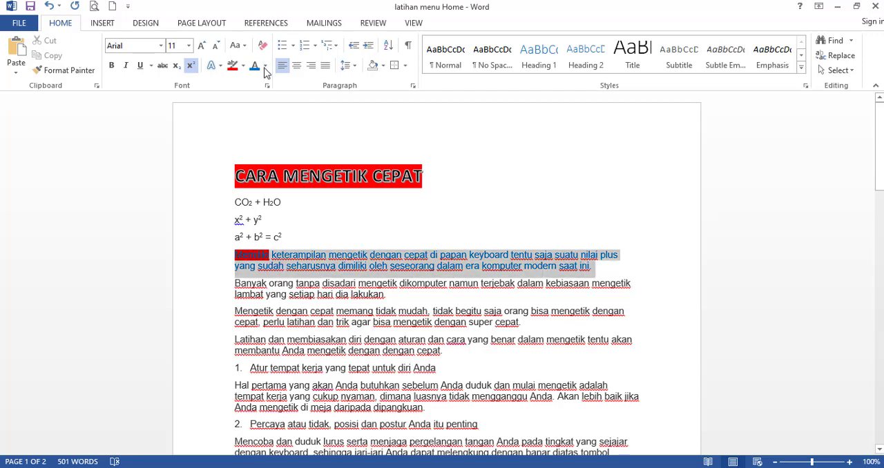
{"action": "left_click", "coordinate": [265, 67]}
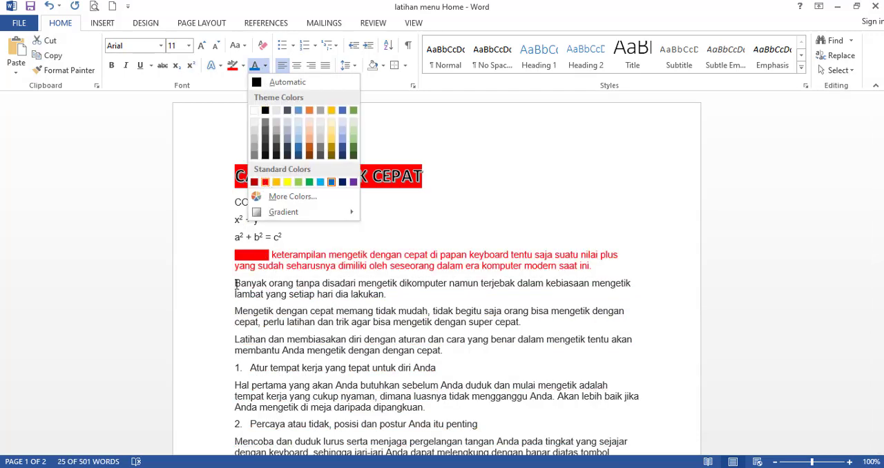
{"action": "left_click", "coordinate": [276, 182]}
{"action": "left_click_drag", "start_coordinate": [235, 281], "coordinate": [403, 301]}
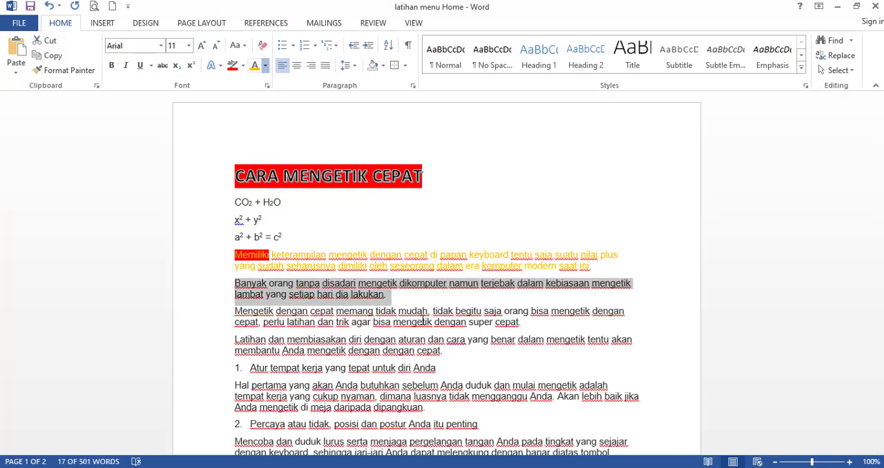
{"action": "left_click", "coordinate": [423, 320]}
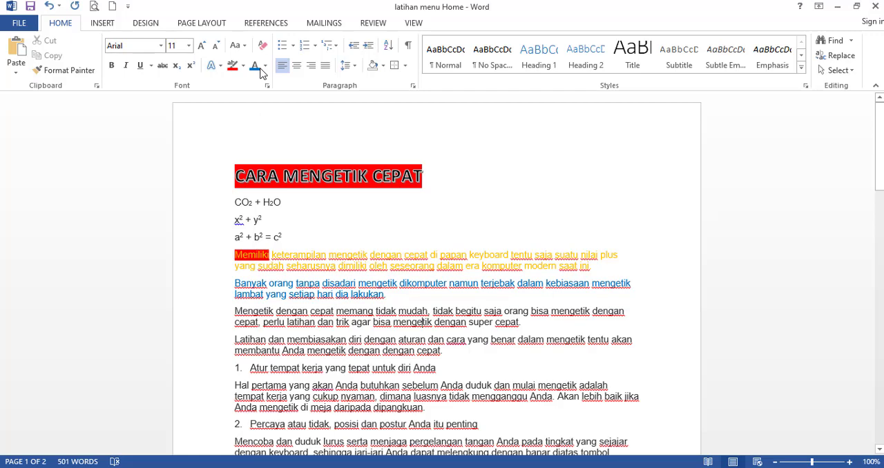
Set the font colour of everything from the title through the "Banyak orang" paragraph to black.
{"action": "key", "text": "ctrl+shift+Home"}
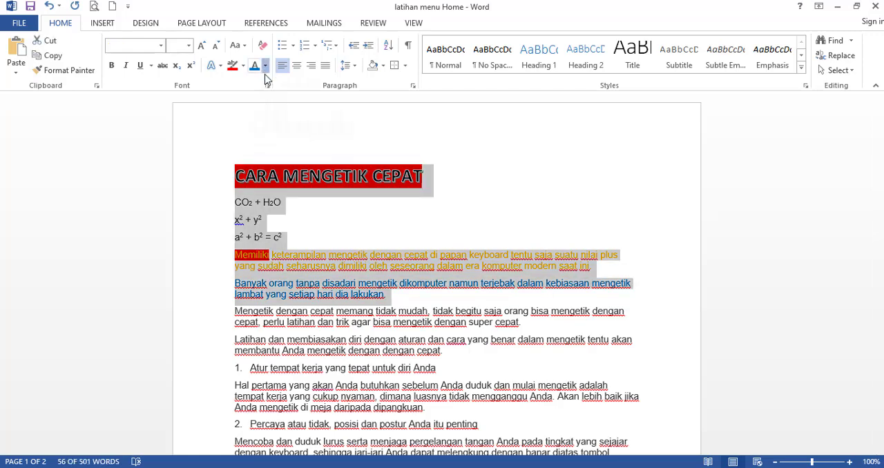
{"action": "left_click", "coordinate": [265, 65]}
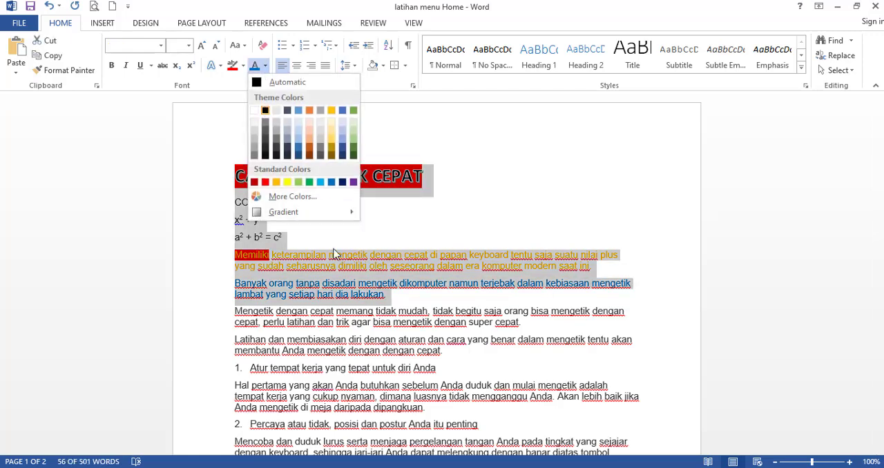
{"action": "left_click", "coordinate": [316, 211]}
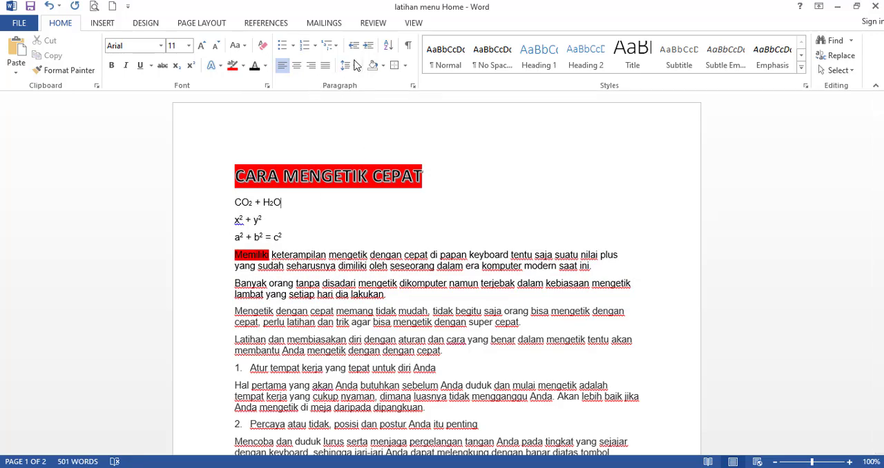
{"action": "left_click", "coordinate": [306, 181]}
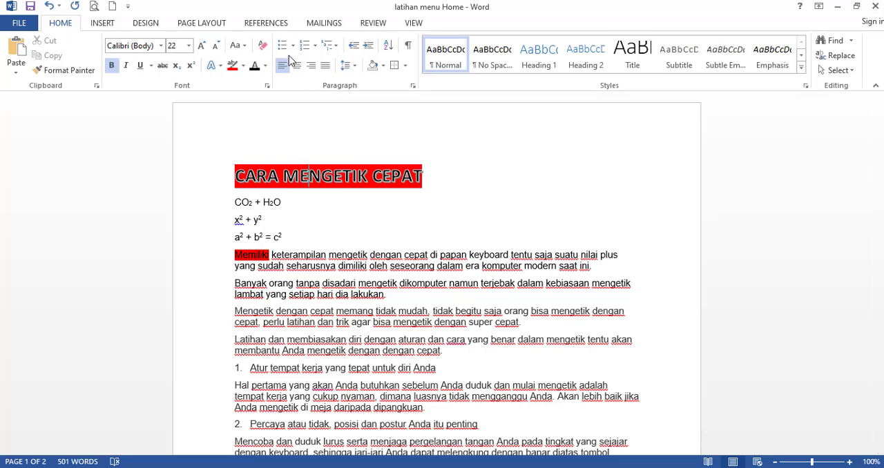
Replace the numbering on the line "Atur tempat kerja yang tepat untuk diri Anda" with a check mark bullet.
{"action": "left_click_drag", "start_coordinate": [235, 257], "coordinate": [580, 269]}
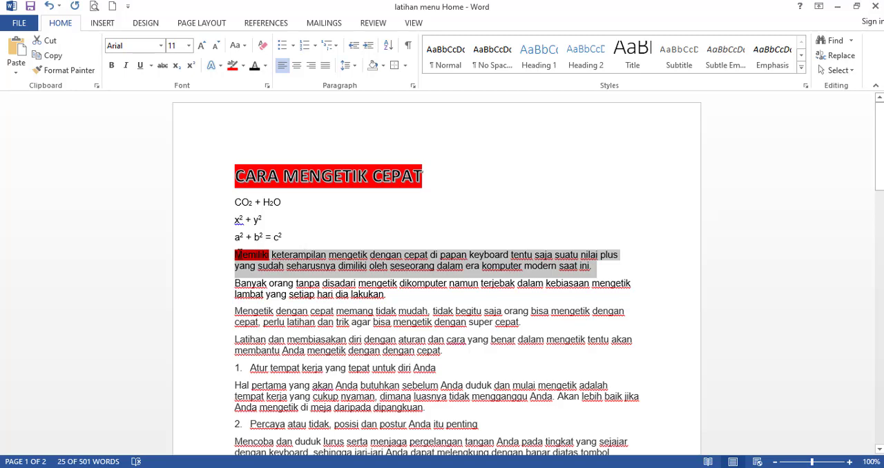
{"action": "left_click", "coordinate": [237, 255]}
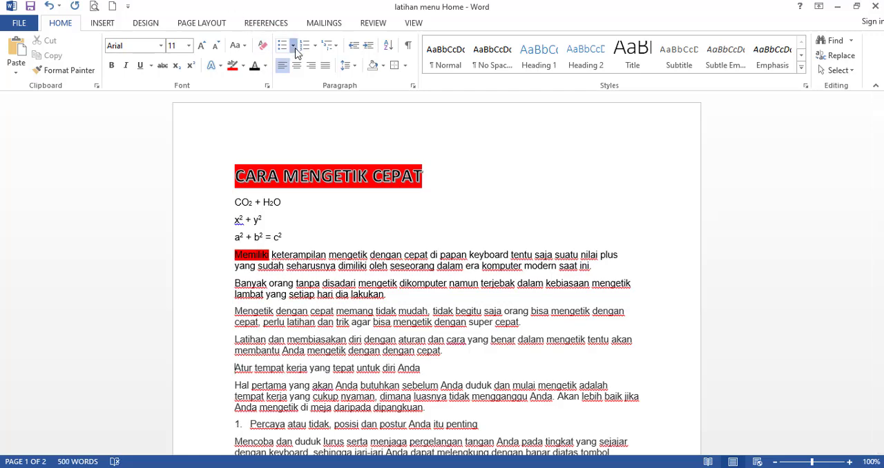
{"action": "left_click", "coordinate": [293, 46]}
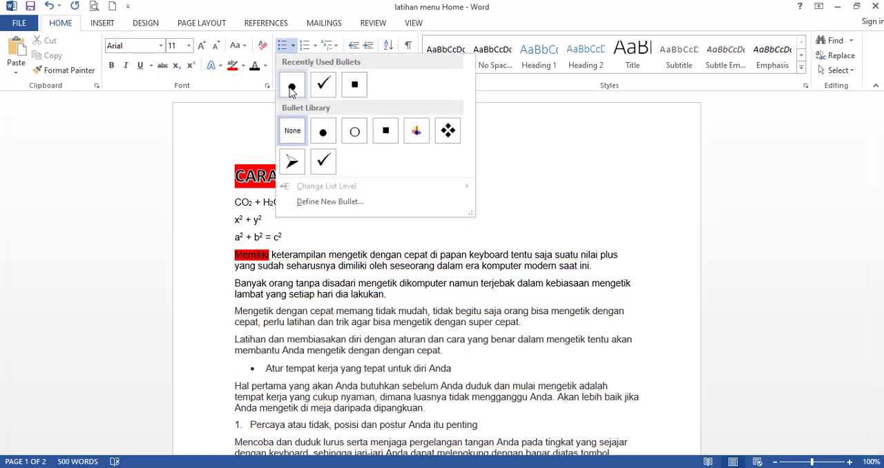
{"action": "left_click", "coordinate": [324, 86]}
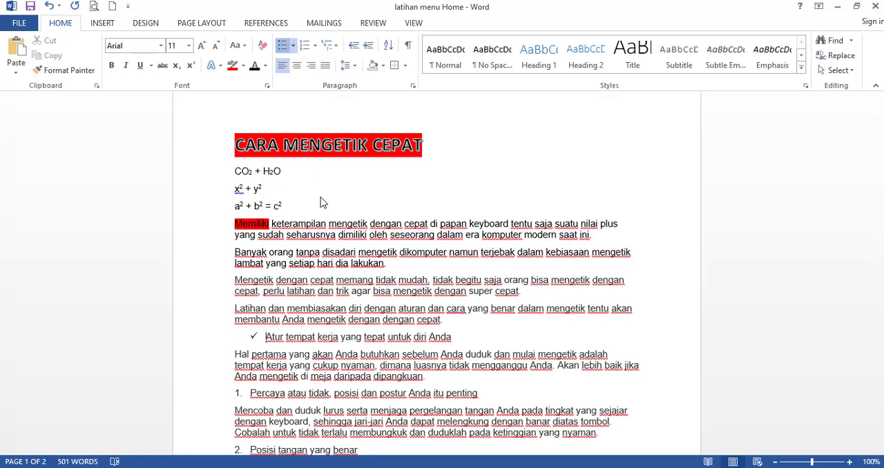
Change the bullet on the line "Atur tempat kerja yang tepat untuk diri Anda" to the multicoloured picture bullet.
{"action": "left_click", "coordinate": [293, 45]}
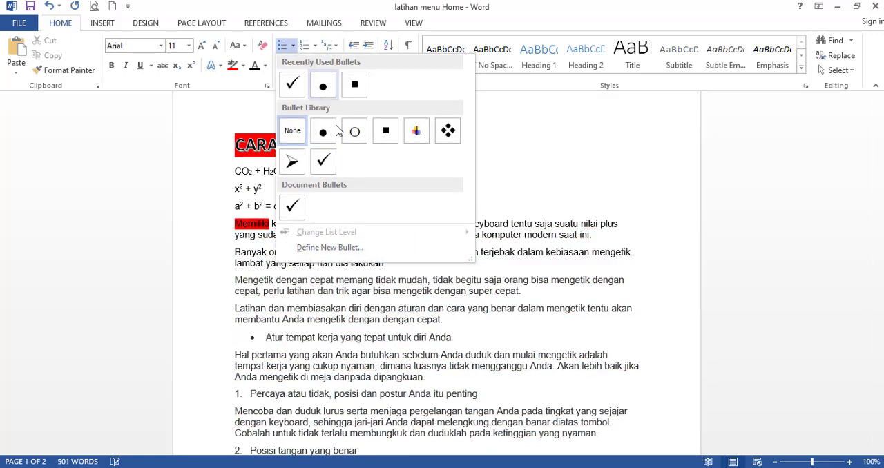
{"action": "scroll", "coordinate": [280, 276], "scroll_direction": "down", "scroll_amount": 1}
{"action": "left_click", "coordinate": [280, 275]}
Copy the bullet formatting of the "Atur tempat kerja" line onto the numbered line "Percaya atau tidak, posisi dan postur Anda itu penting" with Format Painter.
{"action": "left_click", "coordinate": [268, 333]}
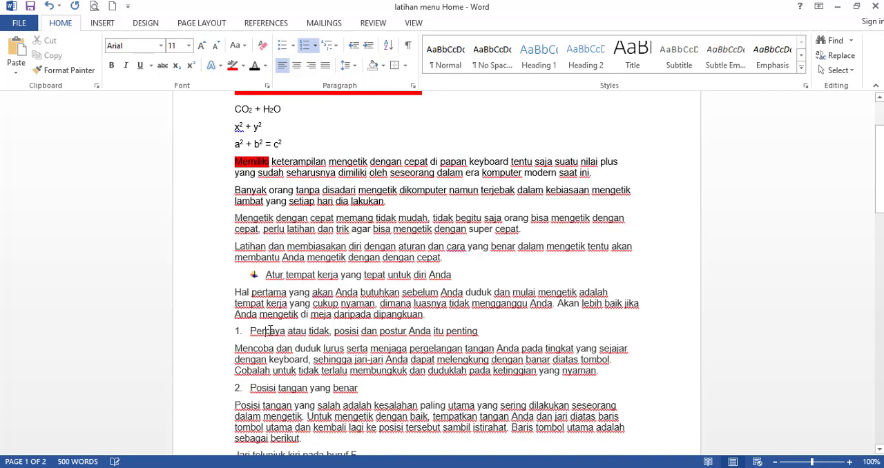
{"action": "left_click", "coordinate": [281, 277]}
{"action": "left_click", "coordinate": [69, 71]}
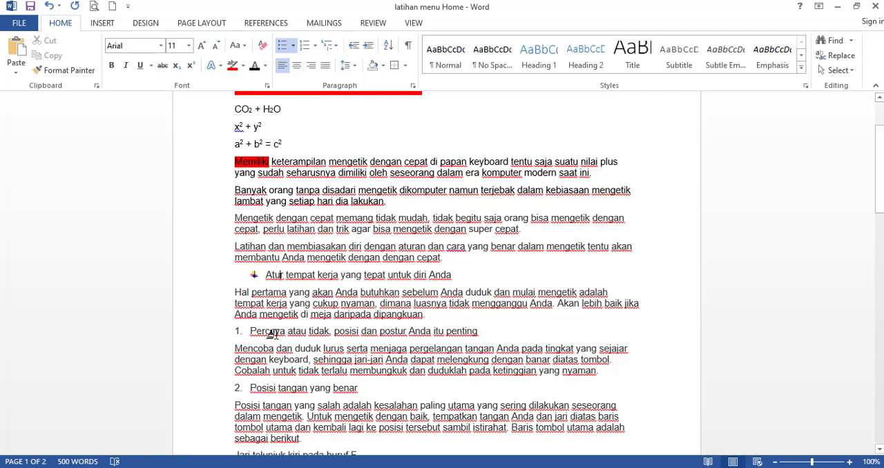
{"action": "left_click", "coordinate": [271, 332]}
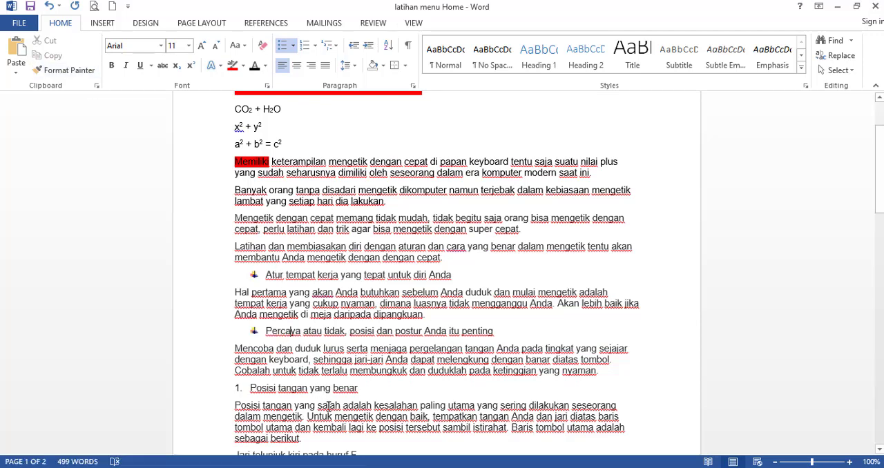
Copy the picture bullet formatting onto the numbered line "Posisi tangan yang benar" with Format Painter.
{"action": "left_click", "coordinate": [69, 70]}
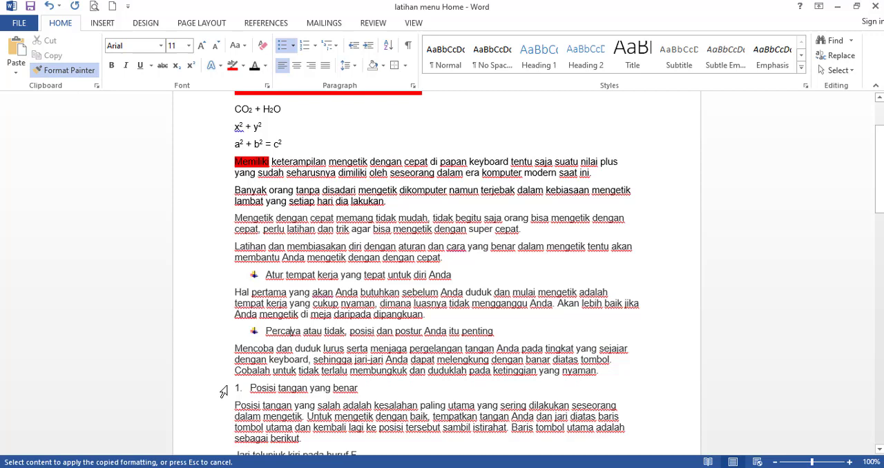
{"action": "left_click", "coordinate": [269, 388]}
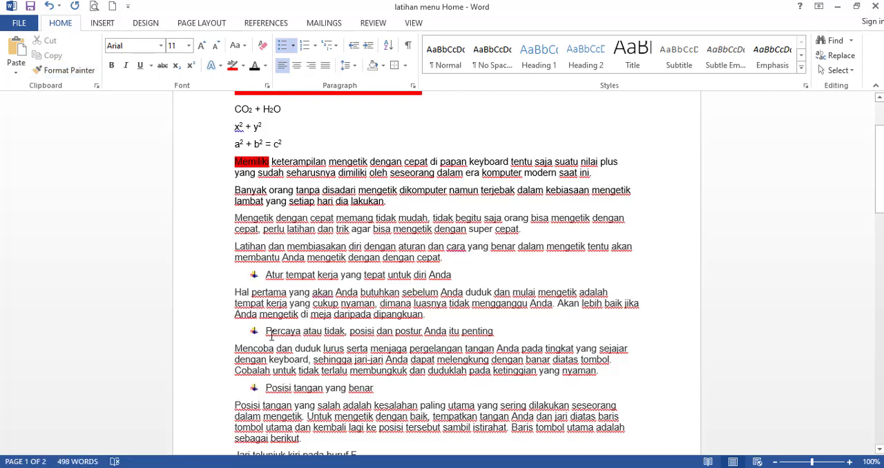
Number the three paragraphs from "Banyak orang" through "Latihan dan membiasakan" in the a) b) c) format and align the list with the left margin.
{"action": "scroll", "coordinate": [265, 318], "scroll_direction": "up", "scroll_amount": 3}
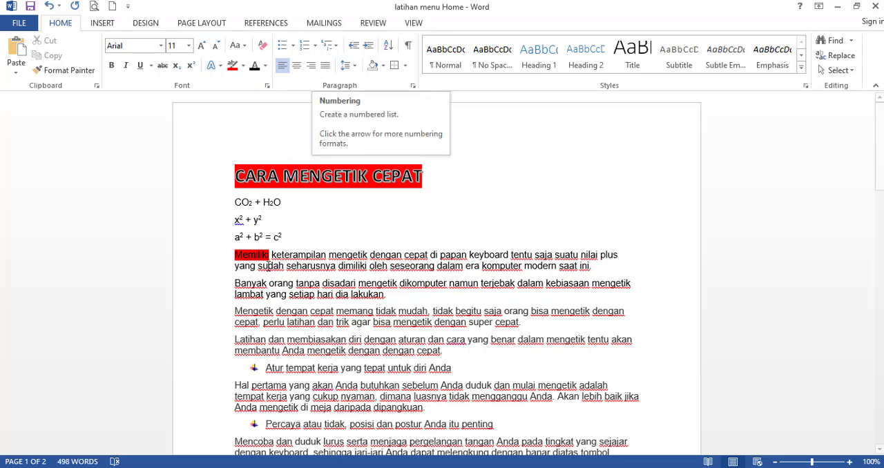
{"action": "left_click_drag", "start_coordinate": [233, 277], "coordinate": [441, 351]}
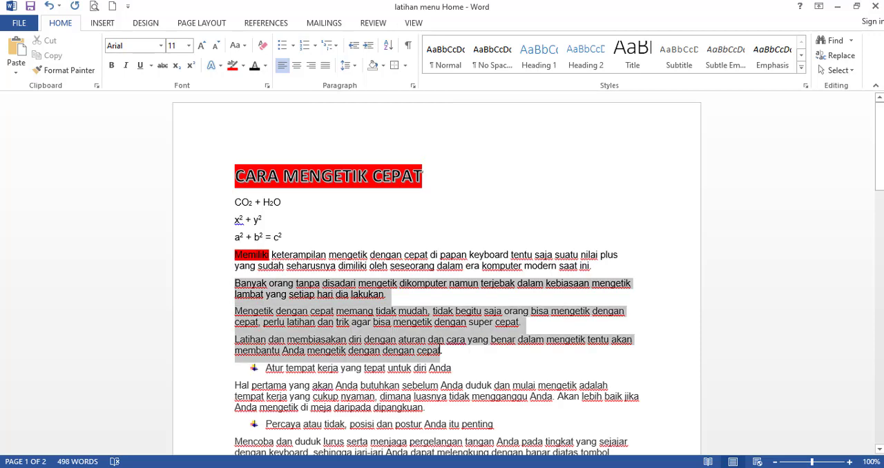
{"action": "left_click", "coordinate": [315, 46]}
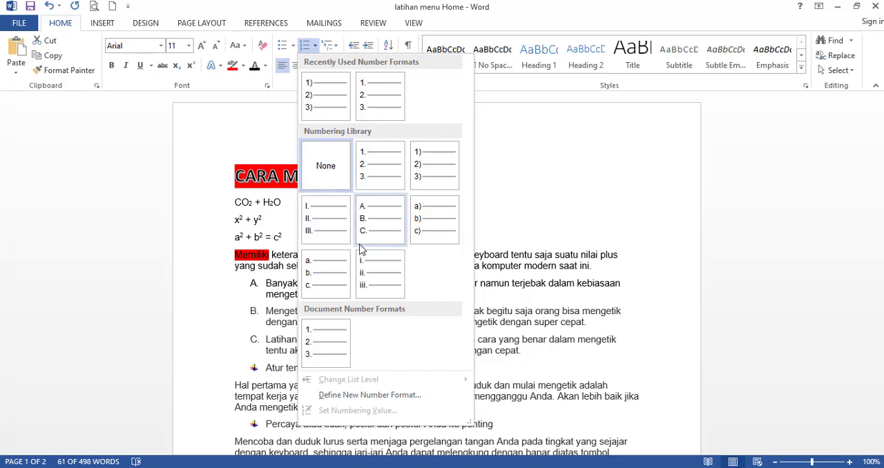
{"action": "left_click", "coordinate": [419, 235]}
{"action": "left_click", "coordinate": [270, 311]}
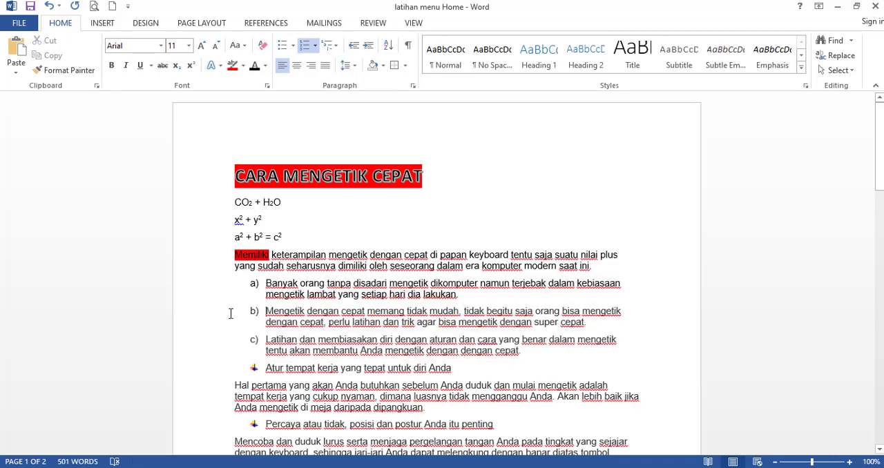
{"action": "left_click_drag", "start_coordinate": [230, 313], "coordinate": [235, 313]}
{"action": "left_click", "coordinate": [319, 296]}
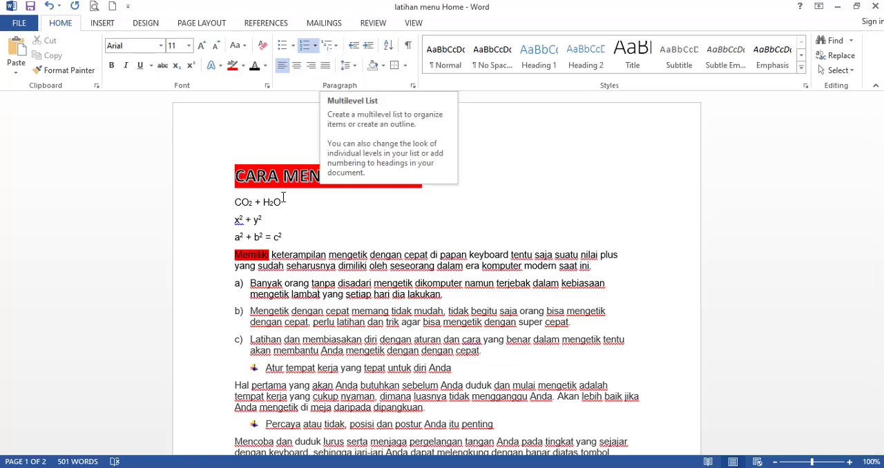
{"action": "scroll", "coordinate": [264, 281], "scroll_direction": "down", "scroll_amount": 1}
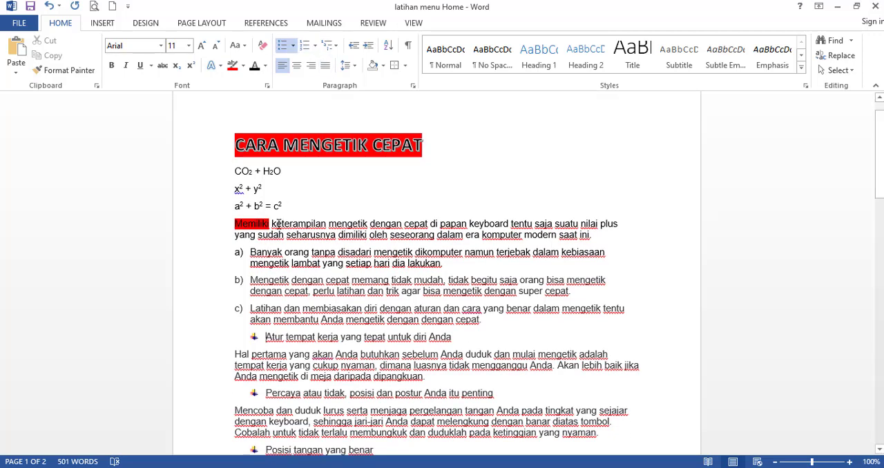
{"action": "left_click_drag", "start_coordinate": [252, 254], "coordinate": [455, 268]}
{"action": "left_click", "coordinate": [316, 292]}
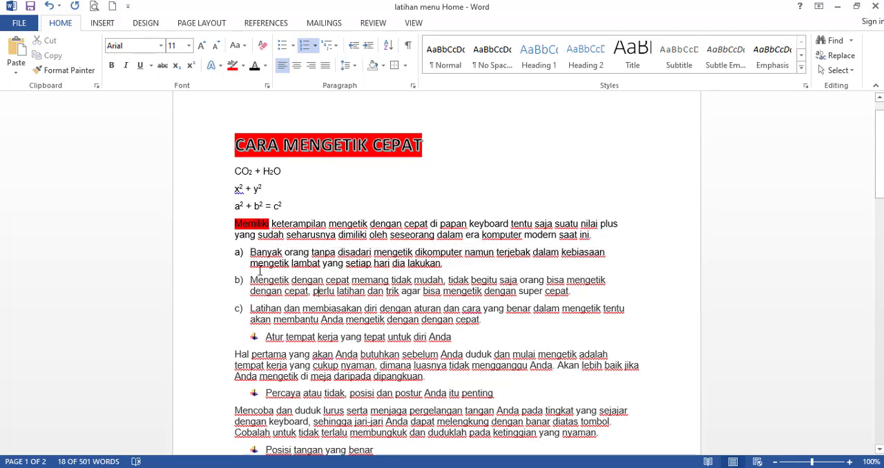
{"action": "left_click", "coordinate": [247, 252]}
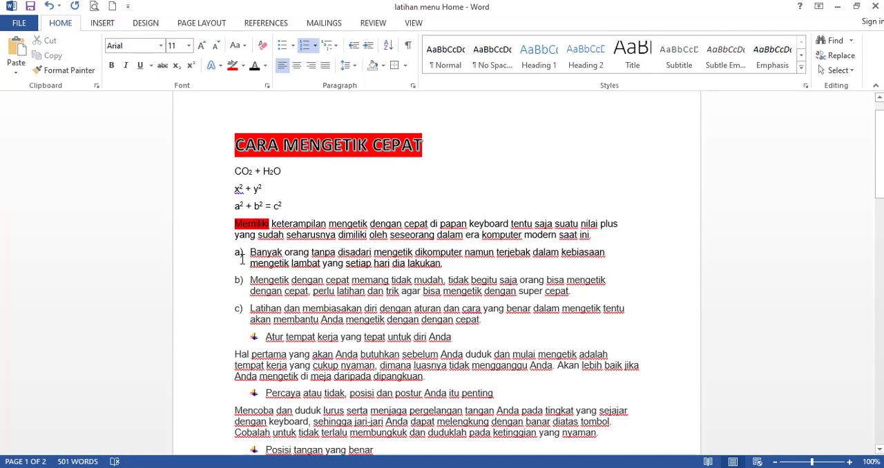
Replace the picture bullet on the line "Atur tempat kerja yang tepat untuk diri Anda" with the number 1. at the left margin.
{"action": "left_click", "coordinate": [268, 336]}
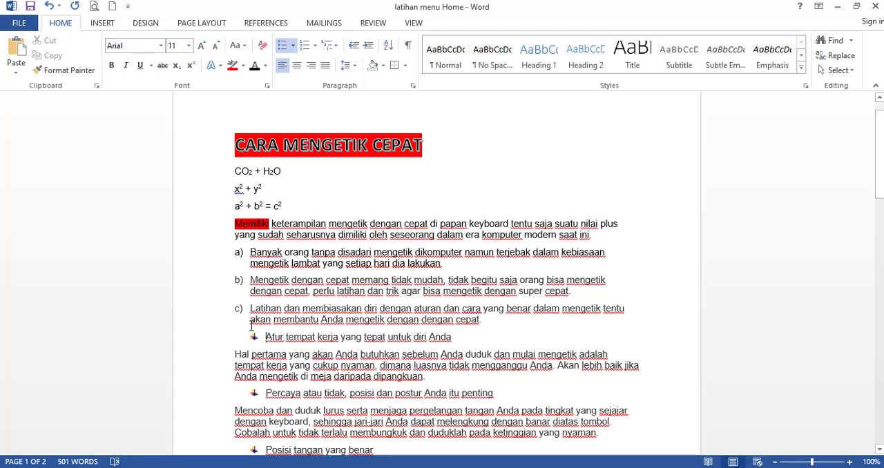
{"action": "left_click", "coordinate": [282, 45]}
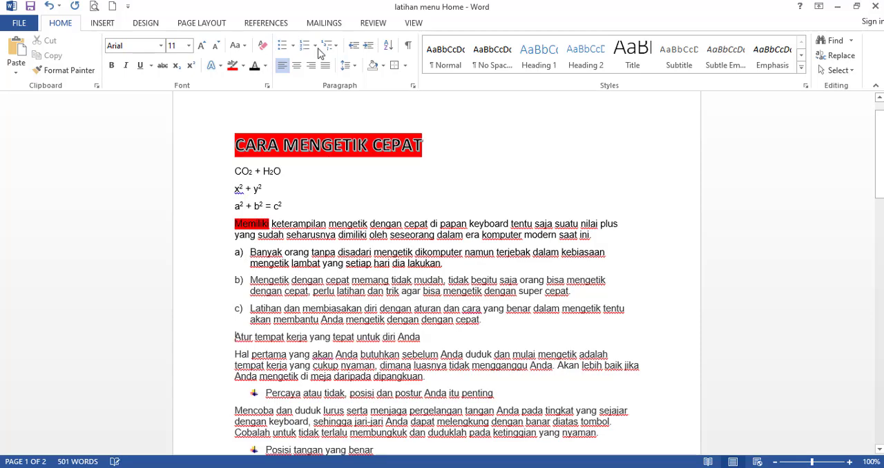
{"action": "left_click", "coordinate": [314, 45]}
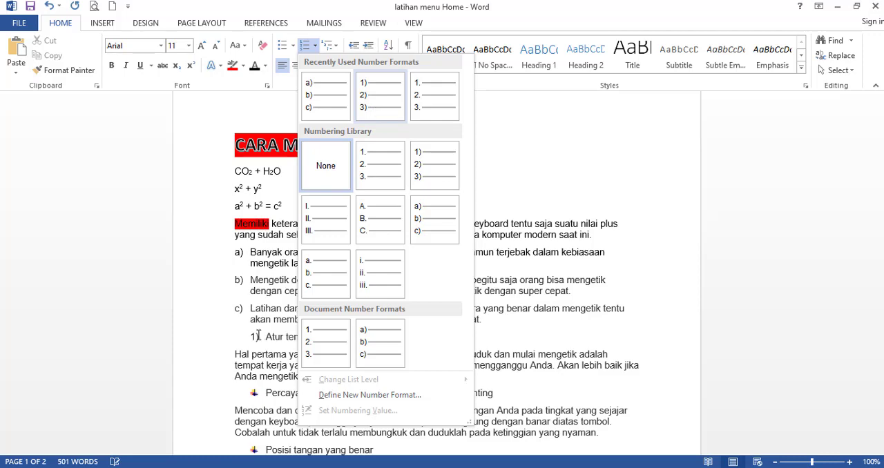
{"action": "left_click_drag", "start_coordinate": [257, 335], "coordinate": [230, 332]}
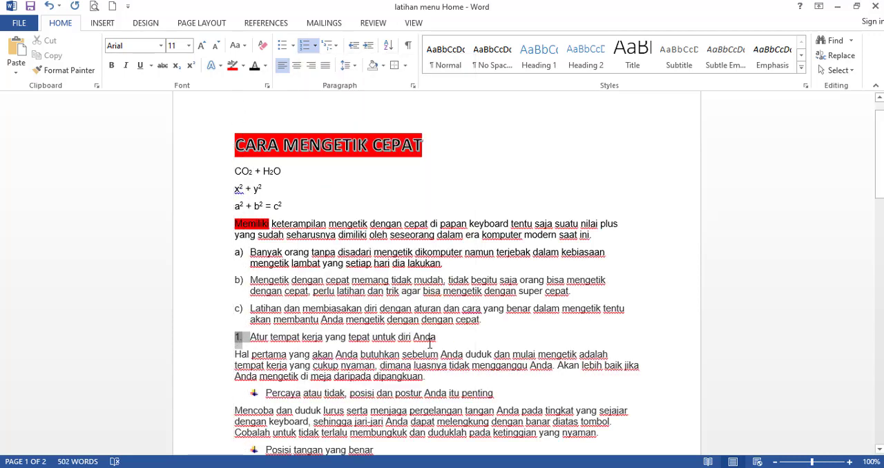
{"action": "left_click", "coordinate": [400, 355]}
{"action": "left_click", "coordinate": [265, 355]}
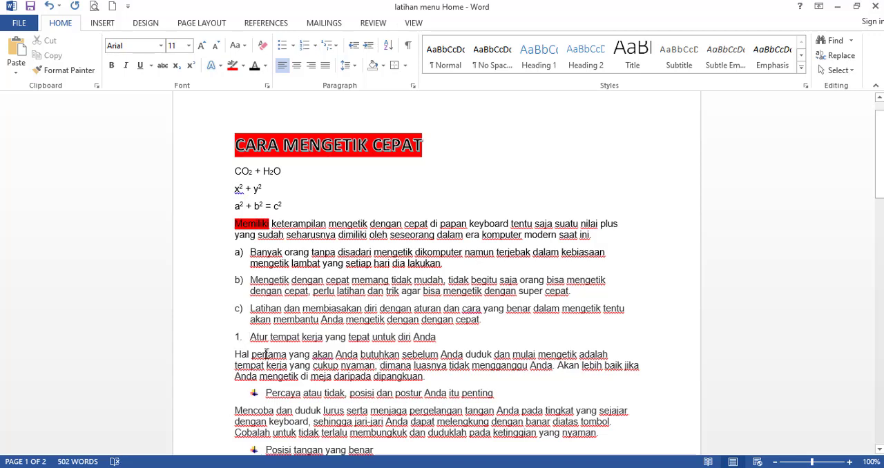
{"action": "left_click", "coordinate": [249, 340]}
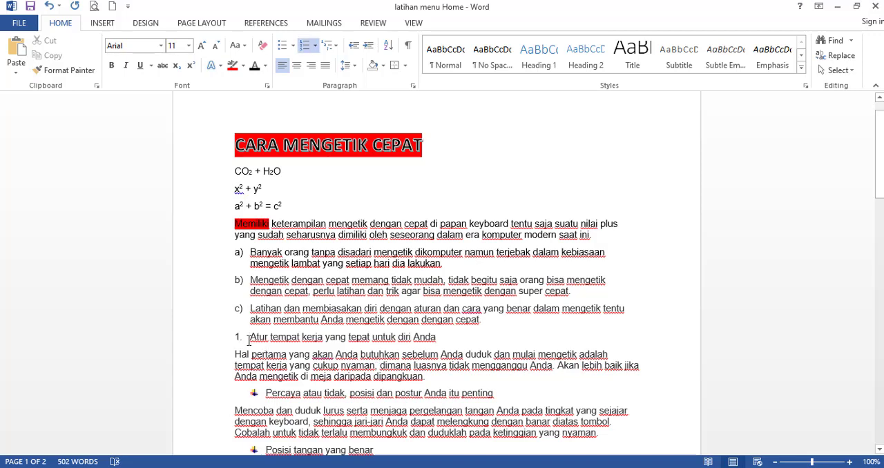
Apply the 1., 1.1., 1.1.1. multilevel list to the "Atur tempat kerja" line and the "Hal pertama" paragraph.
{"action": "left_click_drag", "start_coordinate": [250, 338], "coordinate": [298, 377]}
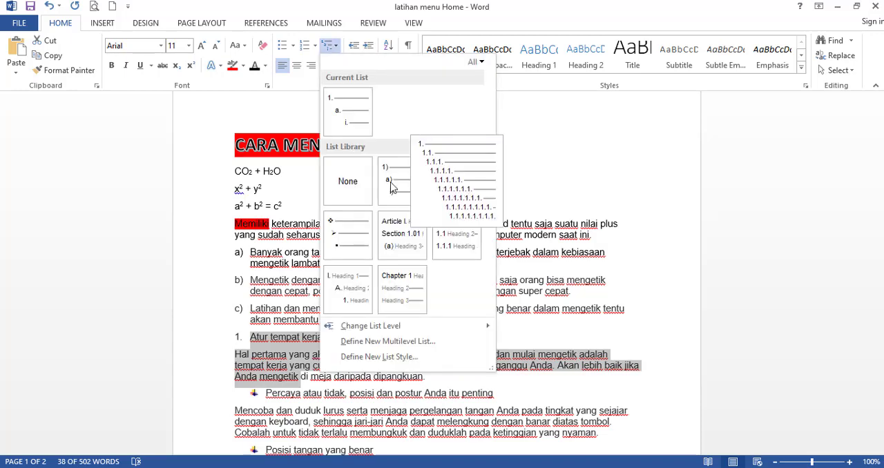
{"action": "mouse_move", "coordinate": [391, 187]}
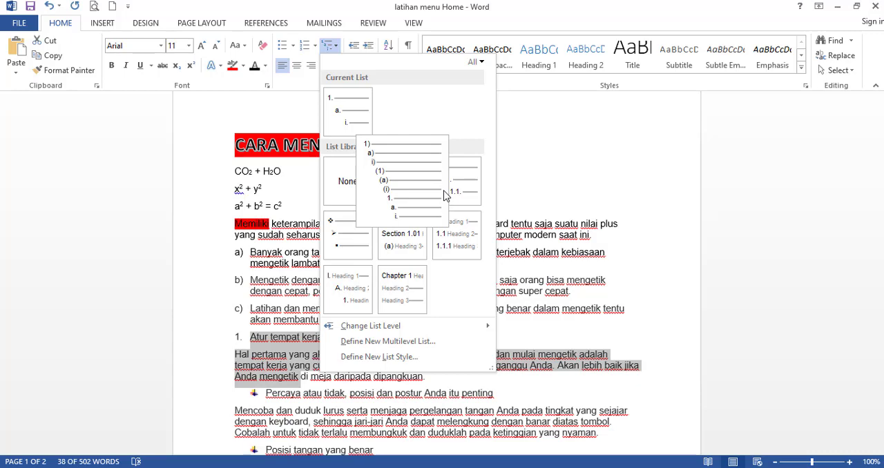
{"action": "mouse_move", "coordinate": [444, 194]}
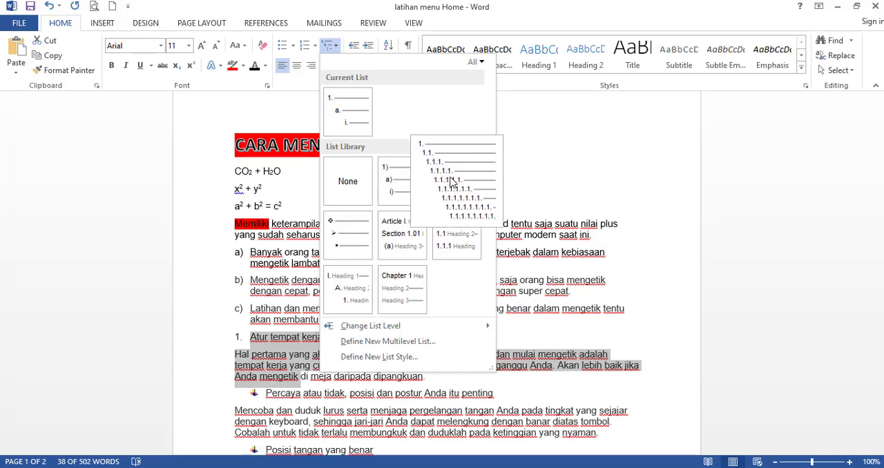
{"action": "left_click", "coordinate": [452, 181]}
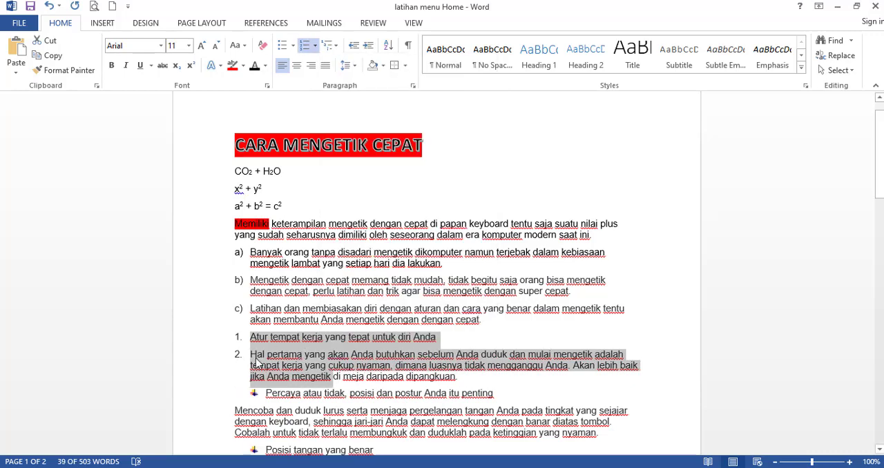
Demote the "Hal pertama" paragraph to the second list level, numbered 1.1.
{"action": "scroll", "coordinate": [242, 323], "scroll_direction": "down", "scroll_amount": 1}
{"action": "left_click", "coordinate": [242, 324]}
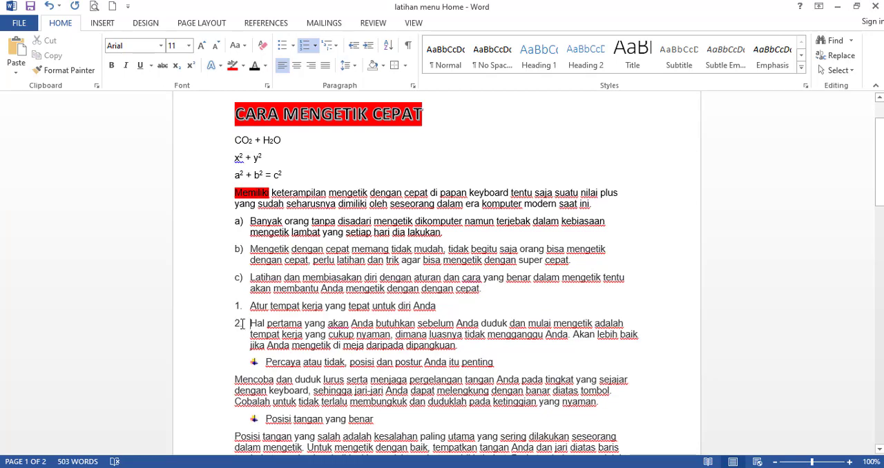
{"action": "scroll", "coordinate": [242, 324], "scroll_direction": "down", "scroll_amount": 2}
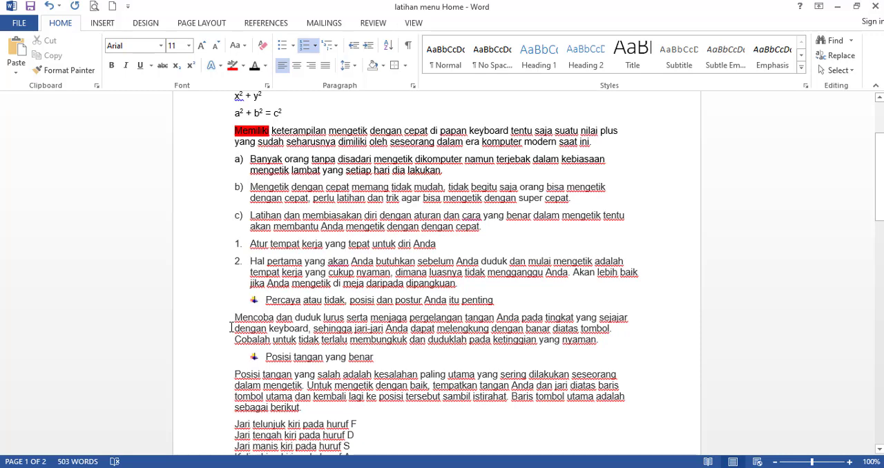
{"action": "key", "text": "Tab"}
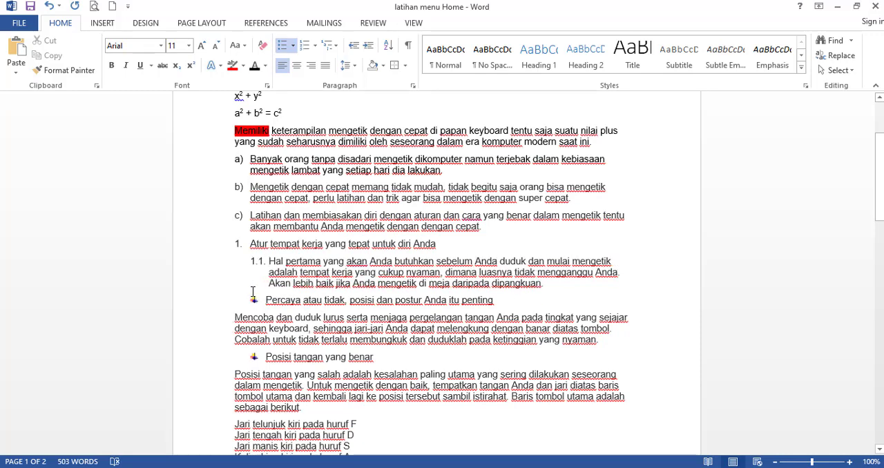
Copy the second-level numbering of the "Hal pertama" paragraph onto the "Mencoba dan duduk lurus" paragraph with Format Painter.
{"action": "scroll", "coordinate": [254, 294], "scroll_direction": "down", "scroll_amount": 2}
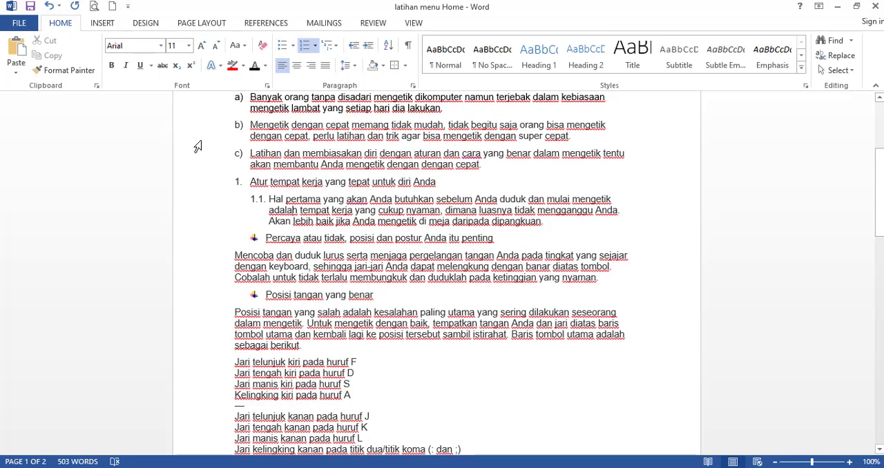
{"action": "left_click", "coordinate": [64, 73]}
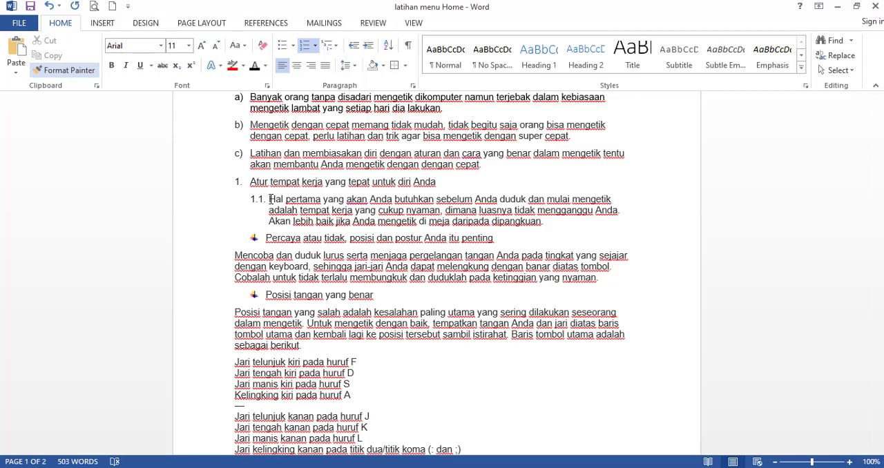
{"action": "left_click", "coordinate": [69, 70]}
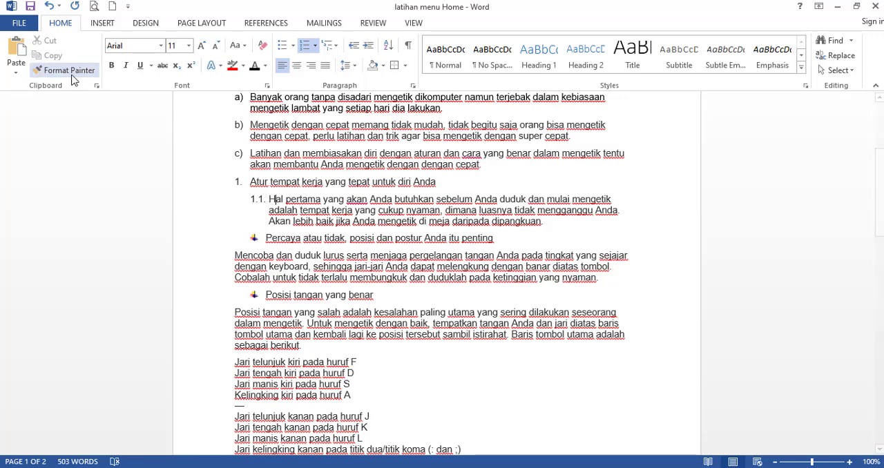
{"action": "left_click", "coordinate": [264, 256]}
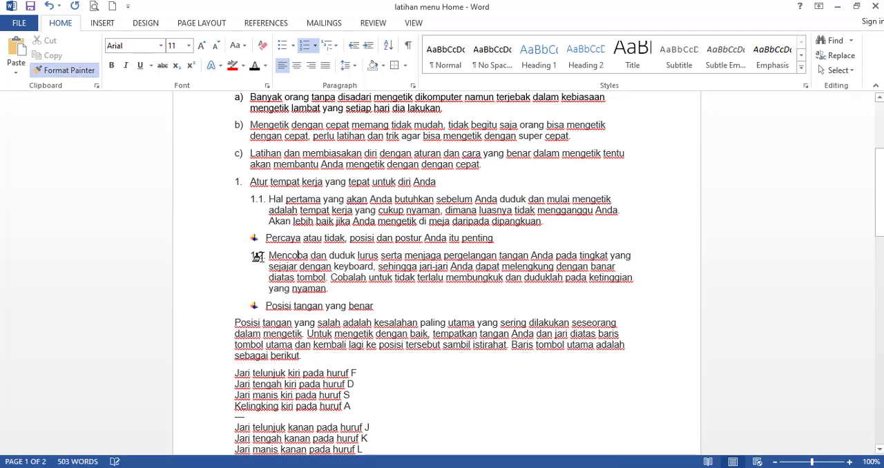
Copy the first-level numbering of the "Atur tempat kerja" line onto the "Posisi tangan yang salah" paragraph with Format Painter.
{"action": "left_click", "coordinate": [245, 321]}
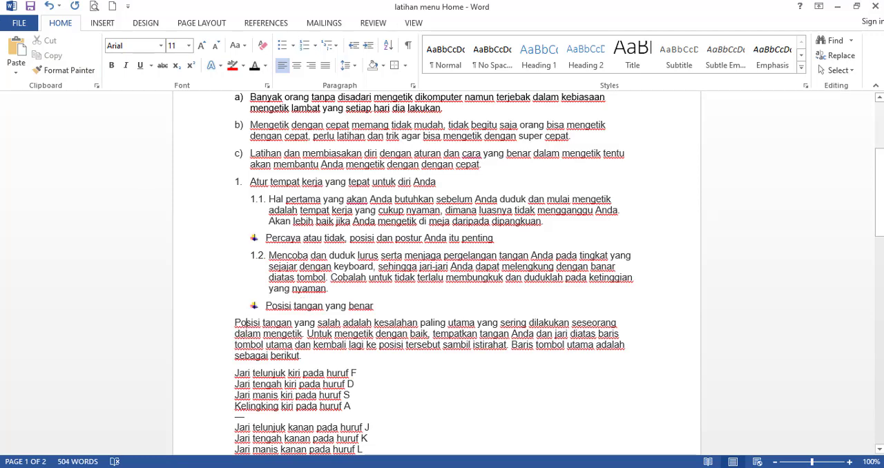
{"action": "left_click", "coordinate": [252, 182]}
{"action": "left_click", "coordinate": [64, 70]}
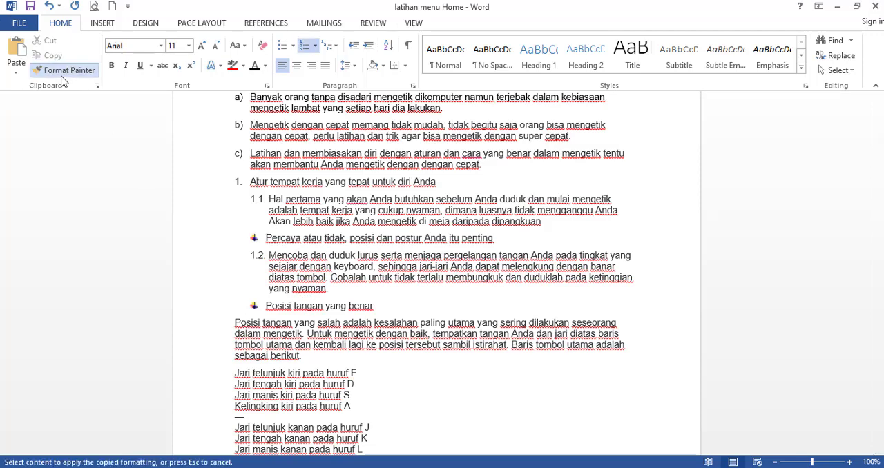
{"action": "left_click", "coordinate": [239, 322]}
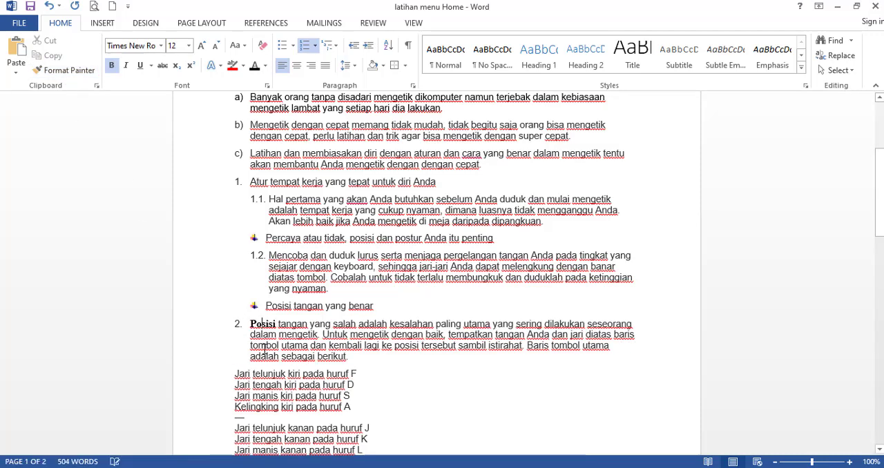
{"action": "left_click", "coordinate": [310, 354]}
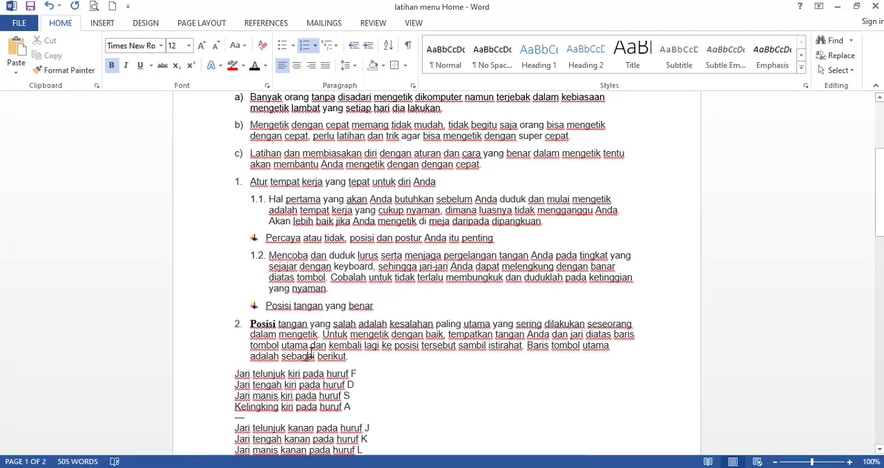
{"action": "left_click", "coordinate": [264, 325]}
{"action": "left_click", "coordinate": [393, 312]}
{"action": "scroll", "coordinate": [394, 311], "scroll_direction": "up", "scroll_amount": 4}
{"action": "scroll", "coordinate": [396, 305], "scroll_direction": "down", "scroll_amount": 1}
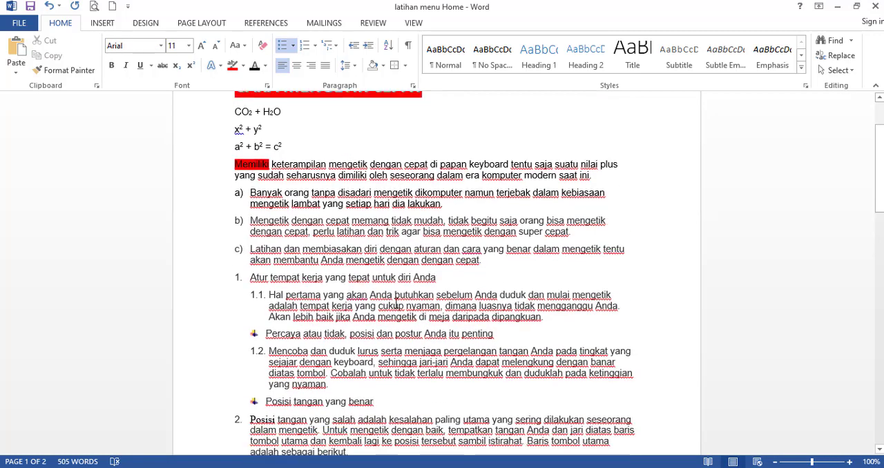
{"action": "scroll", "coordinate": [396, 304], "scroll_direction": "up", "scroll_amount": 2}
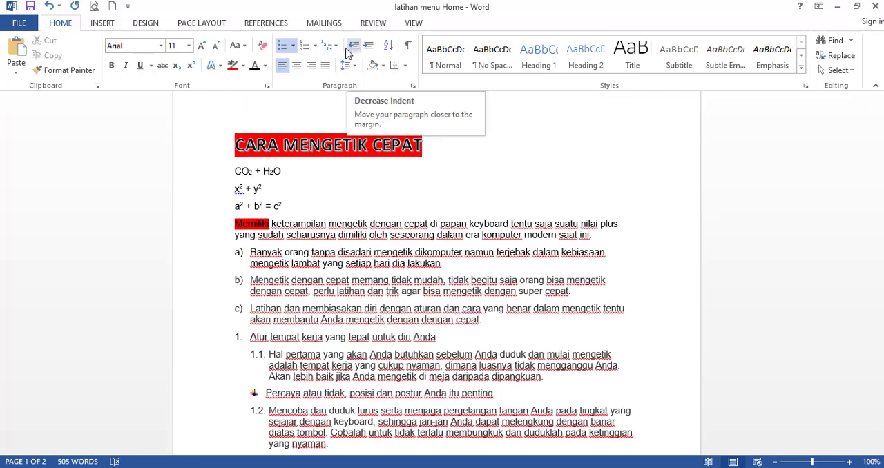
{"action": "scroll", "coordinate": [278, 286], "scroll_direction": "down", "scroll_amount": 2}
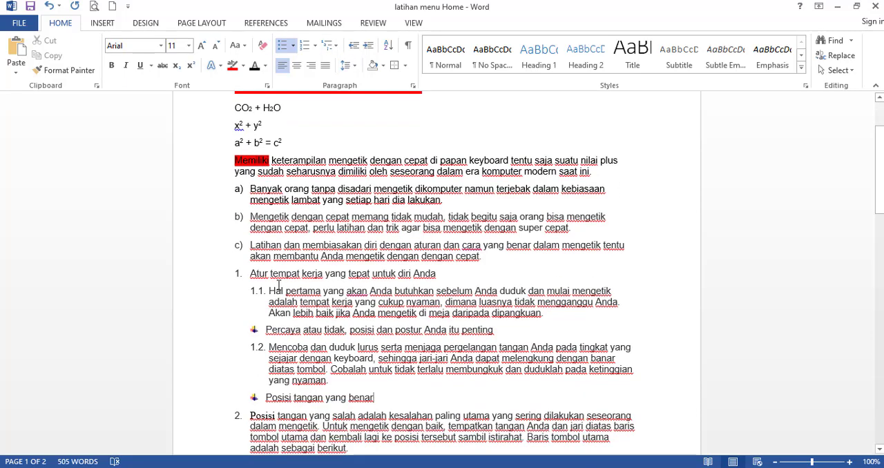
Increase the indent of the "Memiliki" paragraph and items a) to c) by three levels, and decrease it back to the margin.
{"action": "scroll", "coordinate": [278, 286], "scroll_direction": "down", "scroll_amount": 4}
{"action": "scroll", "coordinate": [279, 286], "scroll_direction": "up", "scroll_amount": 4}
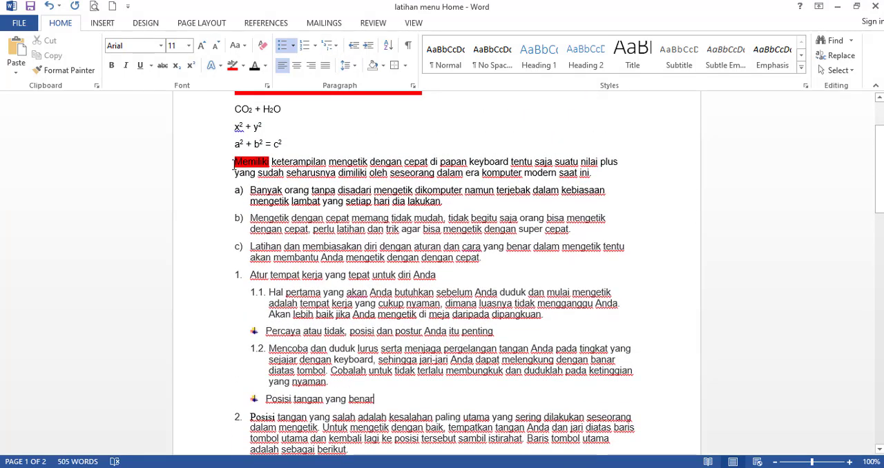
{"action": "left_click", "coordinate": [236, 173]}
{"action": "left_click", "coordinate": [297, 200]}
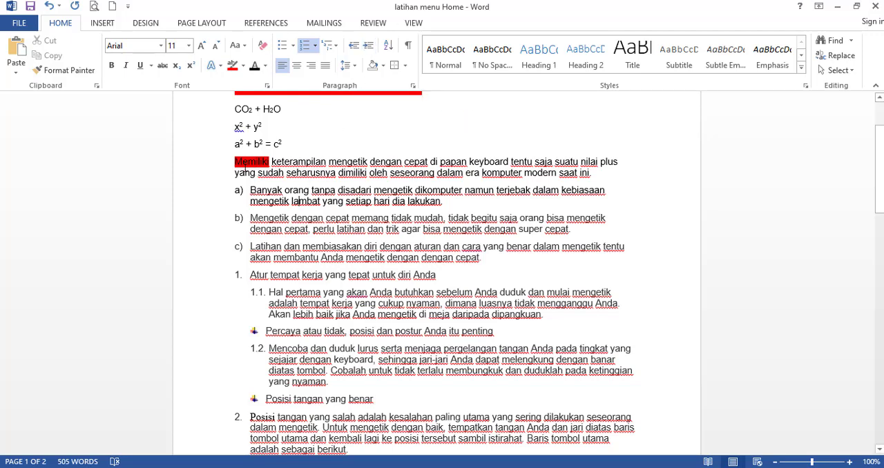
{"action": "left_click_drag", "start_coordinate": [236, 163], "coordinate": [479, 259]}
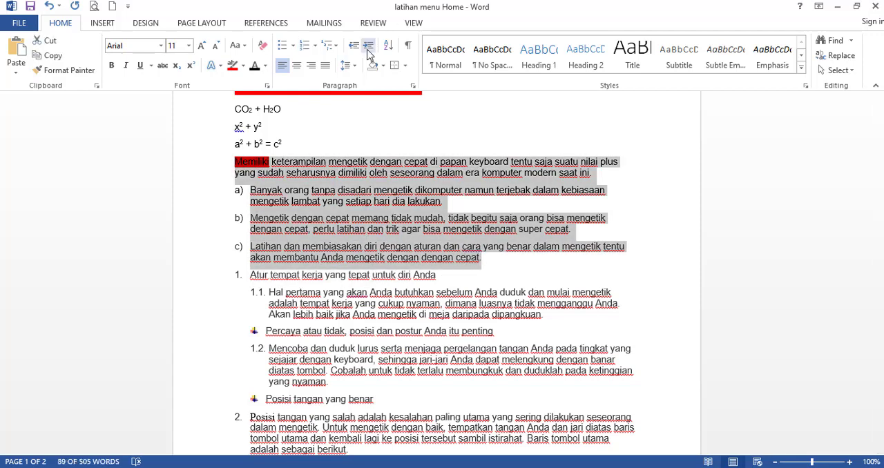
{"action": "left_click", "coordinate": [368, 46]}
{"action": "left_click", "coordinate": [368, 47]}
{"action": "left_click", "coordinate": [368, 47]}
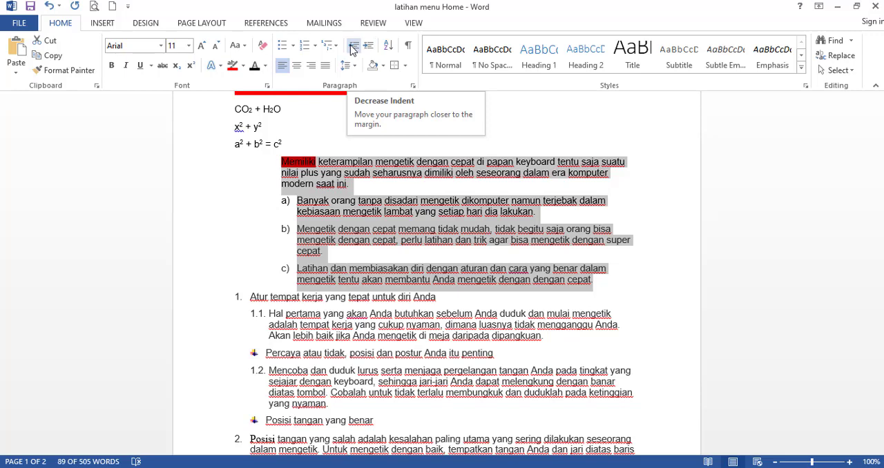
{"action": "left_click", "coordinate": [353, 47]}
{"action": "left_click", "coordinate": [353, 47]}
{"action": "left_click", "coordinate": [352, 47]}
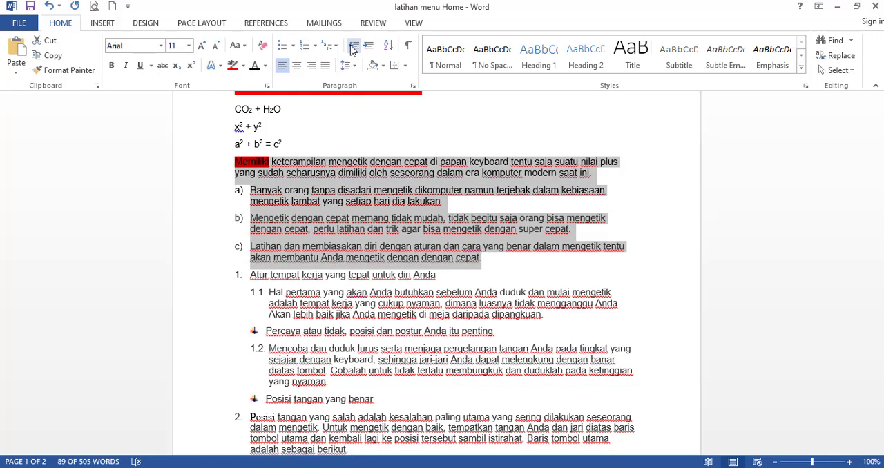
{"action": "left_click", "coordinate": [364, 213]}
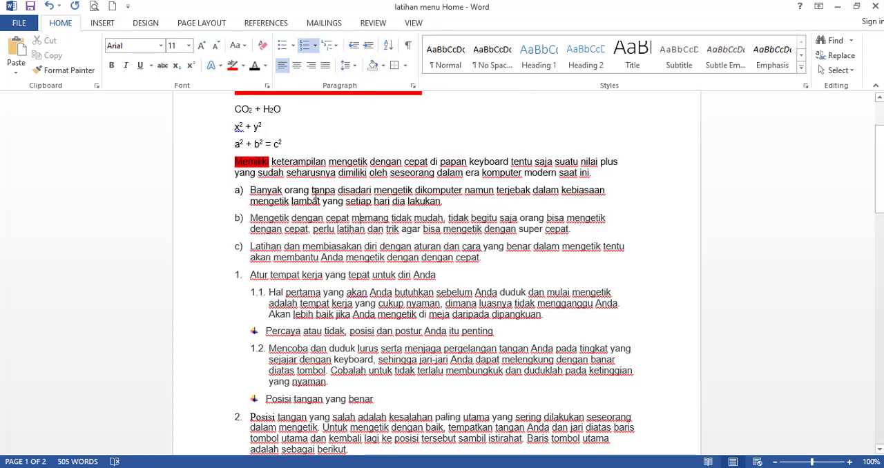
Start a list of people's names below the document's last paragraph, entering the first three on separate lines.
{"action": "scroll", "coordinate": [312, 197], "scroll_direction": "down", "scroll_amount": 1}
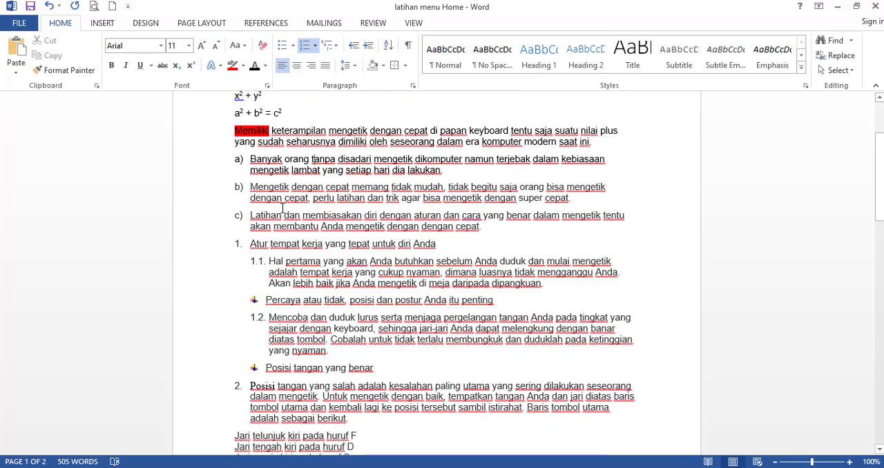
{"action": "scroll", "coordinate": [286, 210], "scroll_direction": "down", "scroll_amount": 2}
{"action": "scroll", "coordinate": [286, 210], "scroll_direction": "up", "scroll_amount": 2}
{"action": "scroll", "coordinate": [263, 242], "scroll_direction": "down", "scroll_amount": 7}
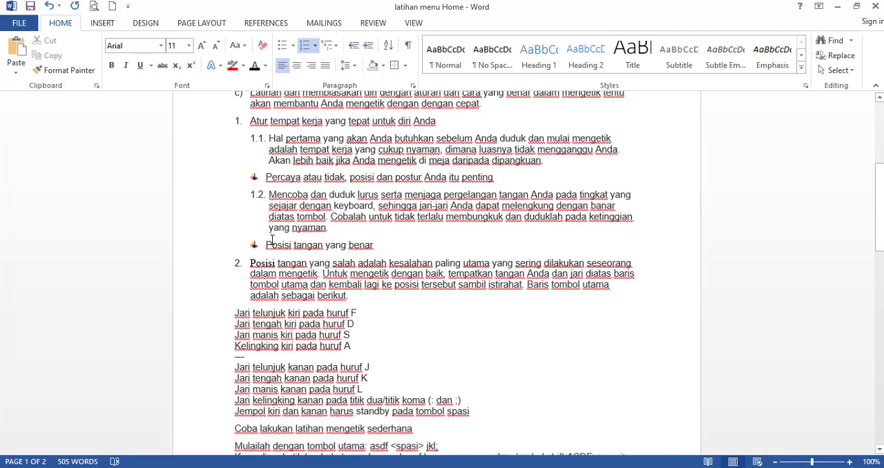
{"action": "scroll", "coordinate": [275, 262], "scroll_direction": "down", "scroll_amount": 2}
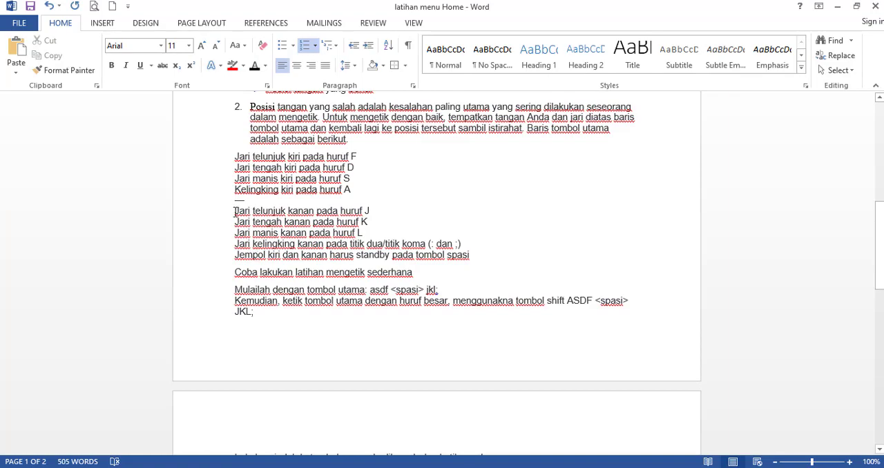
{"action": "left_click_drag", "start_coordinate": [234, 211], "coordinate": [386, 253]}
{"action": "scroll", "coordinate": [316, 256], "scroll_direction": "down", "scroll_amount": 14}
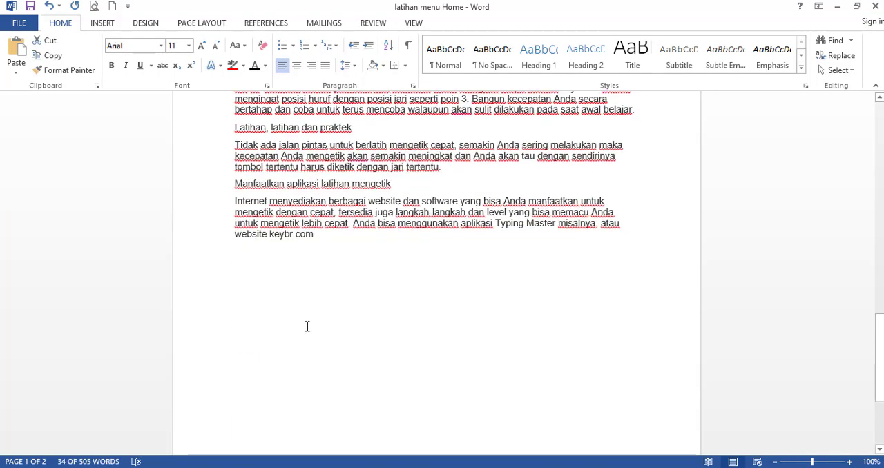
{"action": "left_click", "coordinate": [296, 278]}
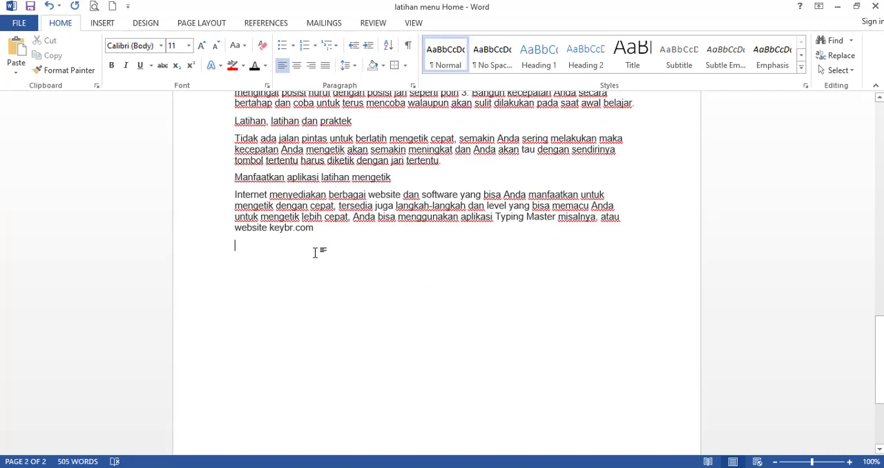
{"action": "type", "text": "Aisyah"}
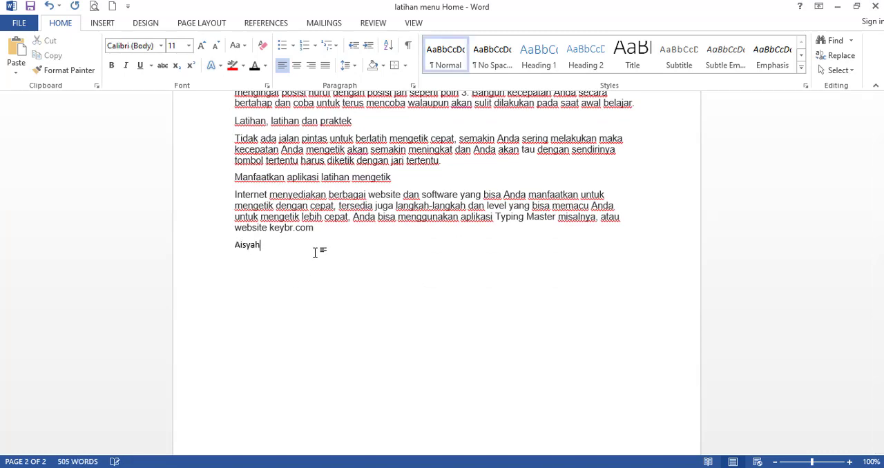
{"action": "key", "text": "Return"}
{"action": "type", "text": "Hadi"}
{"action": "key", "text": "Return"}
{"action": "type", "text": "Qosim"}
{"action": "key", "text": "Return"}
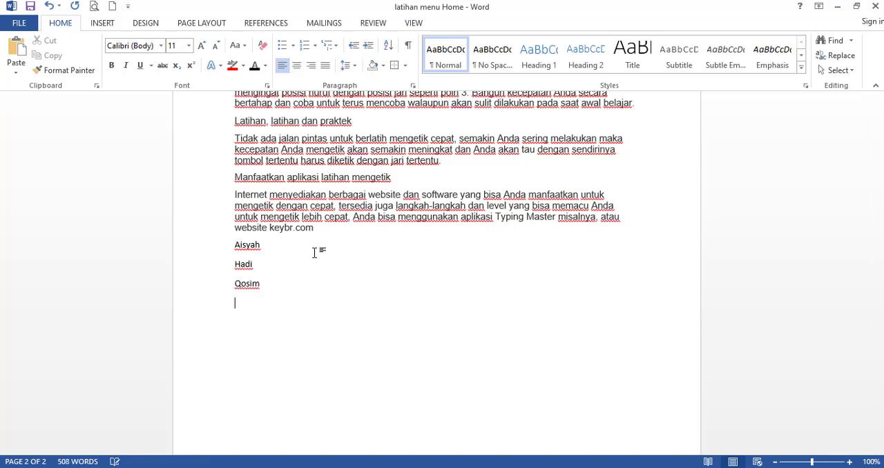
Add four more people's names to the list, each on its own line.
{"action": "type", "text": "Bayu"}
{"action": "key", "text": "Return"}
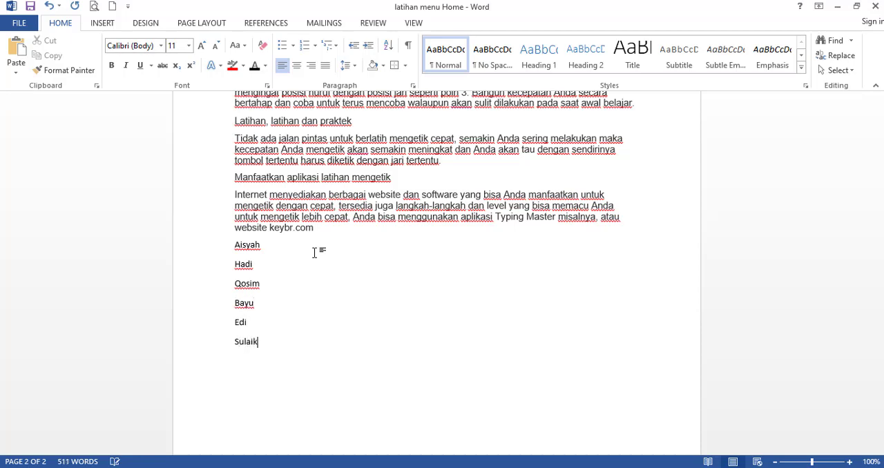
{"action": "key", "text": "Return"}
{"action": "type", "text": "Nurhaya"}
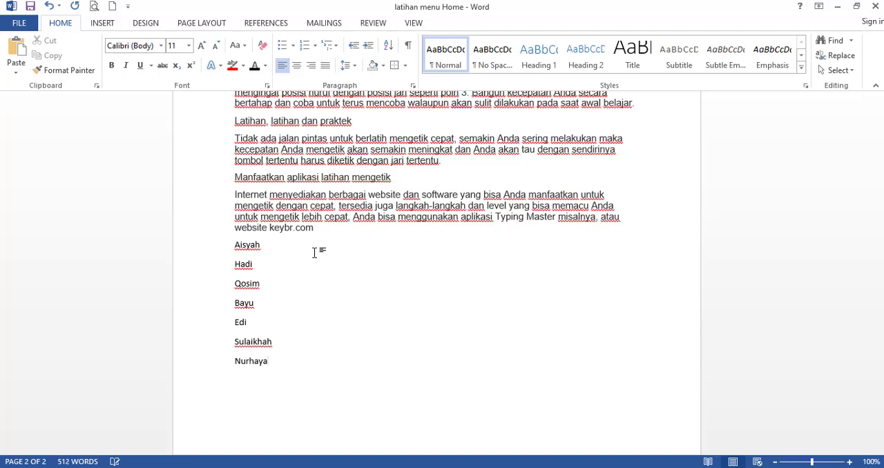
{"action": "type", "text": "ti"}
{"action": "key", "text": "Return"}
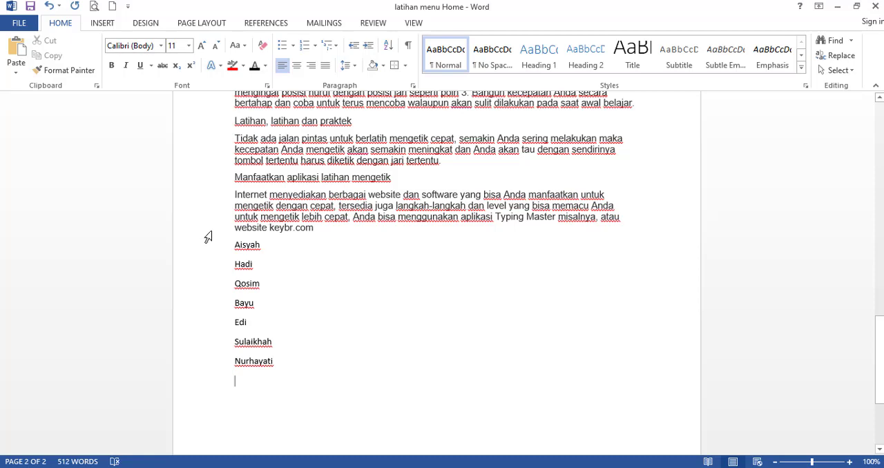
Sort the seven names at the end of the document as text in ascending order.
{"action": "left_click_drag", "start_coordinate": [234, 246], "coordinate": [273, 359]}
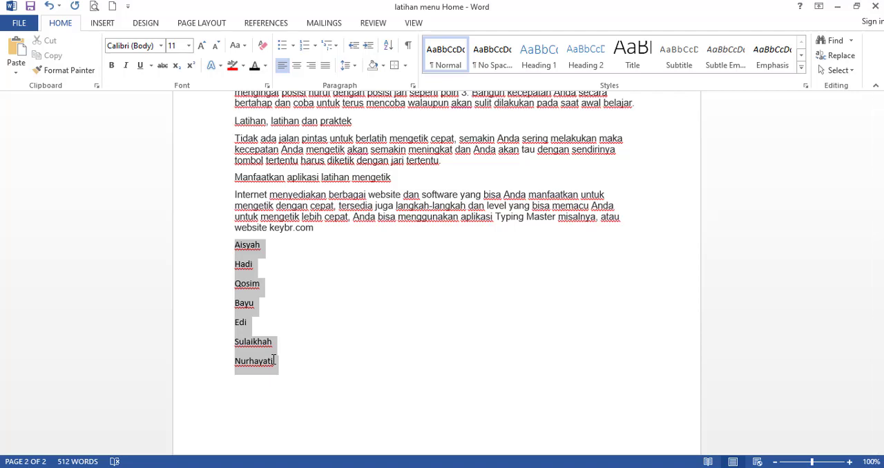
{"action": "left_click_drag", "start_coordinate": [274, 362], "coordinate": [273, 362]}
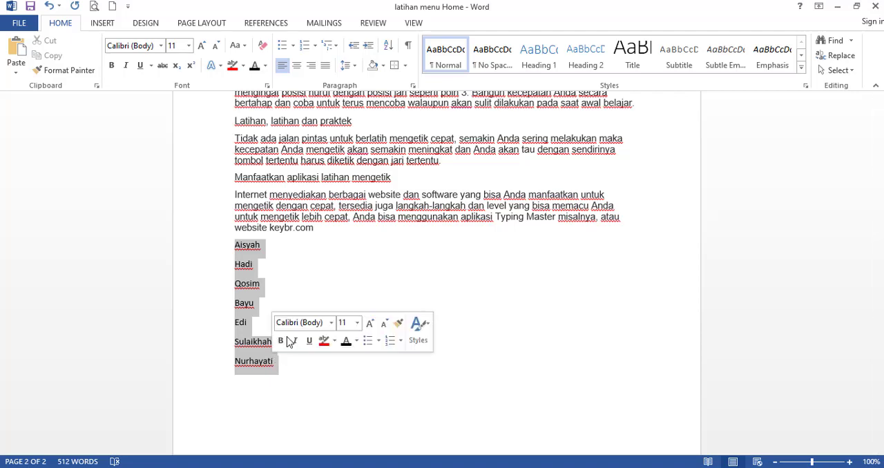
{"action": "left_click", "coordinate": [389, 50]}
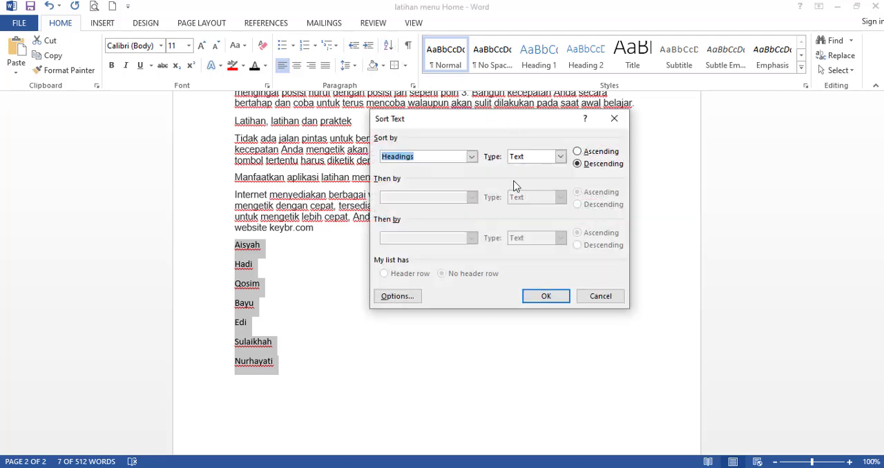
{"action": "left_click", "coordinate": [578, 154]}
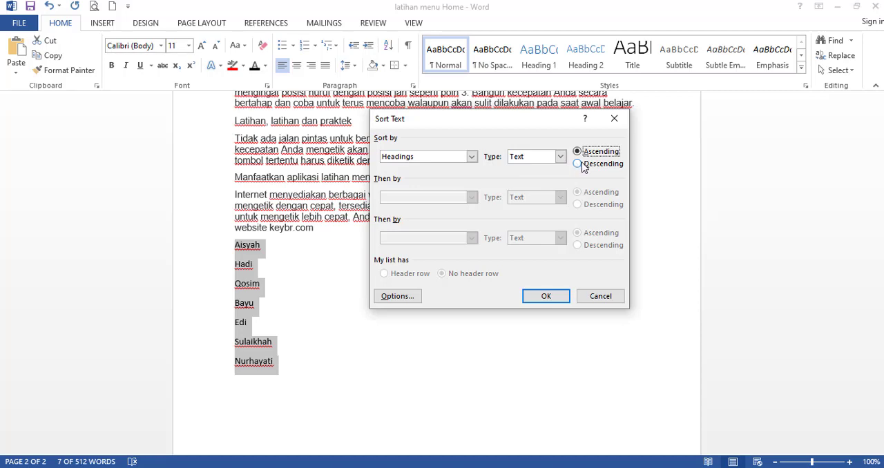
{"action": "left_click", "coordinate": [542, 296]}
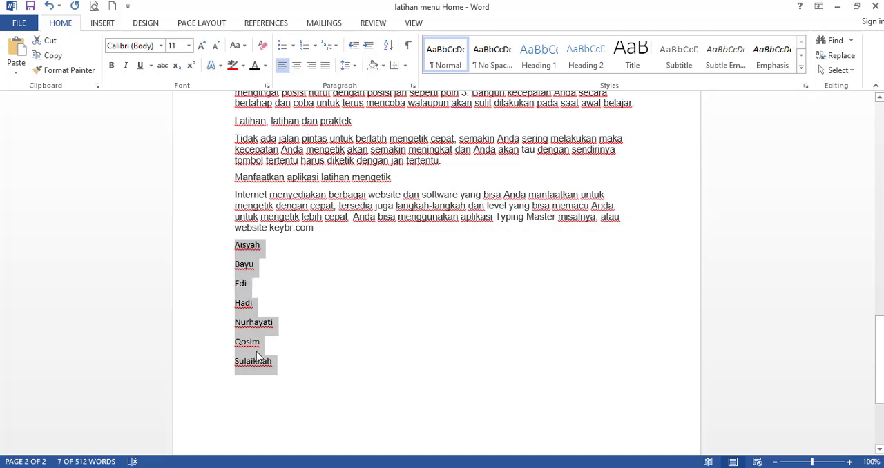
Sort the selected list of names as text in descending order.
{"action": "left_click", "coordinate": [388, 45]}
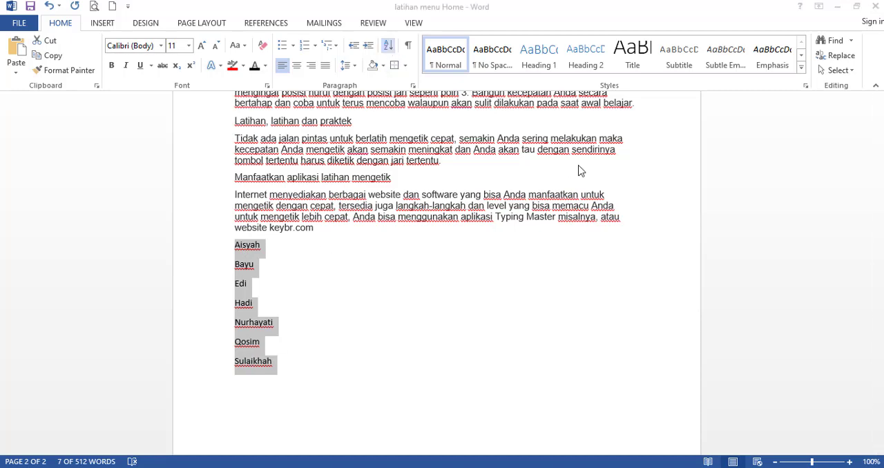
{"action": "left_click", "coordinate": [579, 165]}
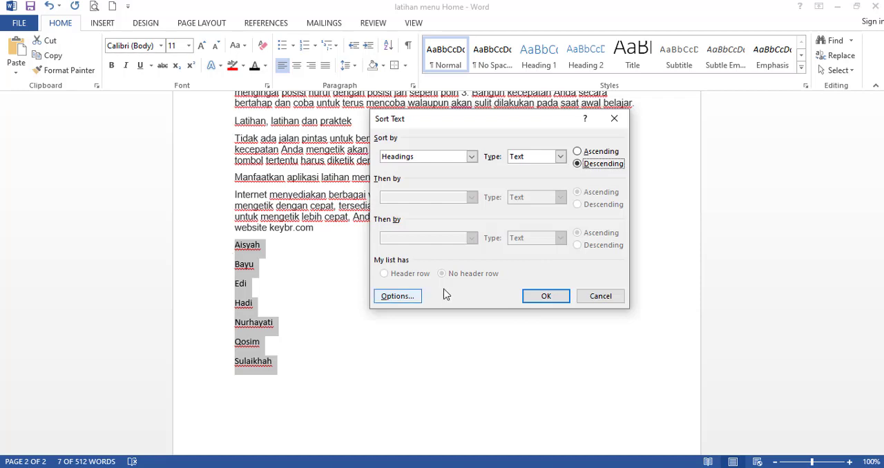
{"action": "left_click", "coordinate": [560, 299]}
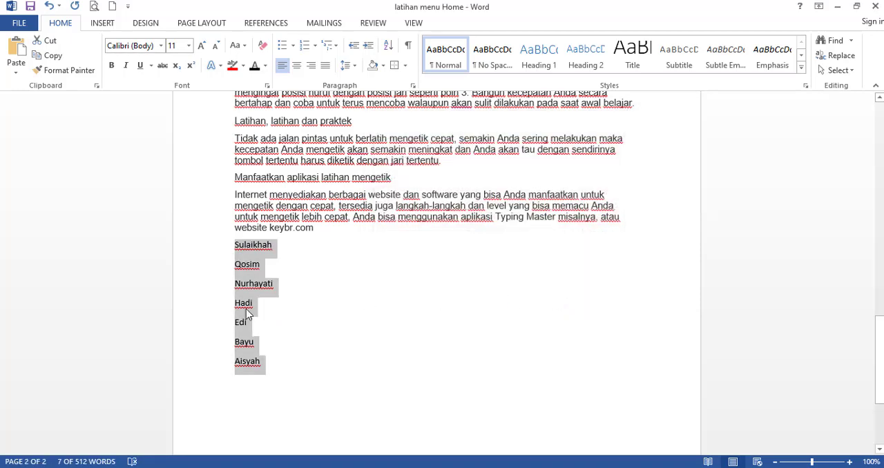
{"action": "left_click", "coordinate": [345, 305]}
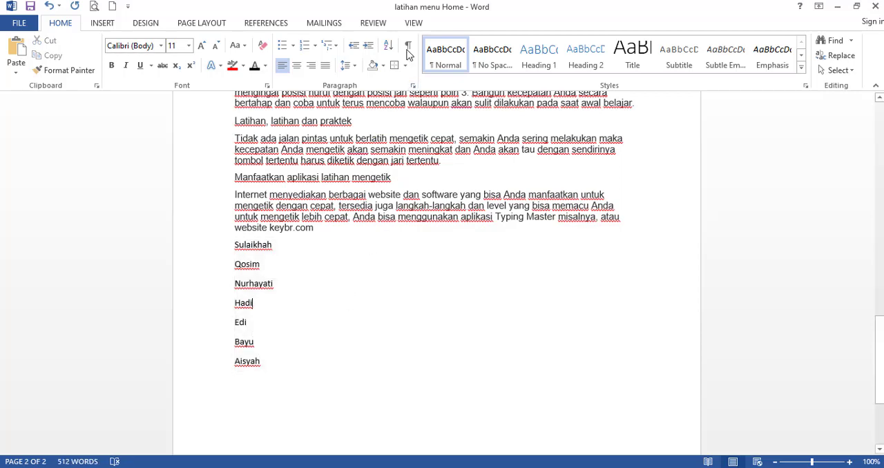
{"action": "scroll", "coordinate": [407, 50], "scroll_direction": "up", "scroll_amount": 2}
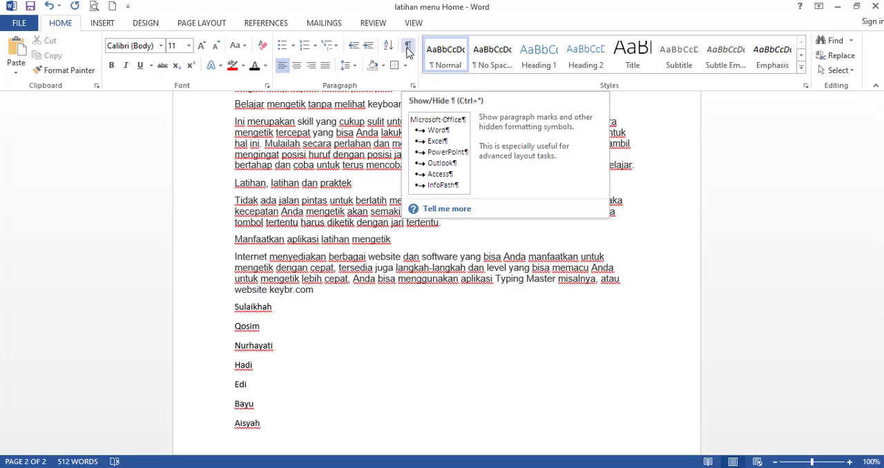
{"action": "left_click", "coordinate": [285, 143]}
{"action": "scroll", "coordinate": [282, 149], "scroll_direction": "up", "scroll_amount": 2}
{"action": "scroll", "coordinate": [283, 158], "scroll_direction": "up", "scroll_amount": 18}
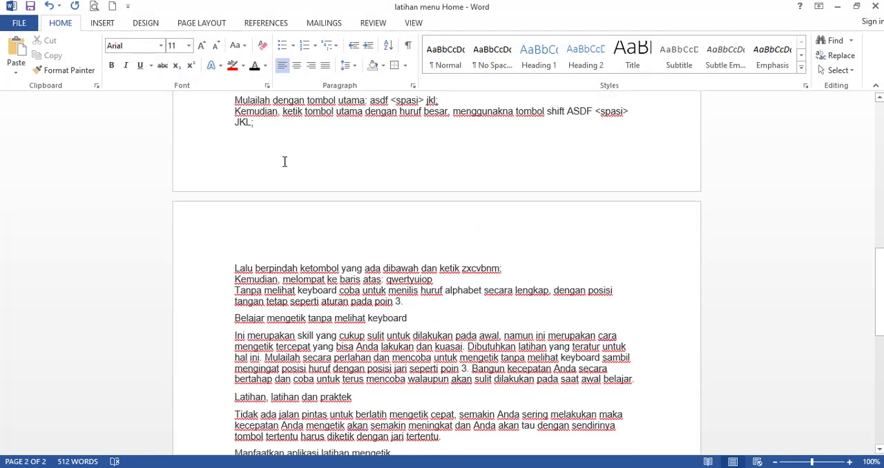
{"action": "scroll", "coordinate": [300, 232], "scroll_direction": "up", "scroll_amount": 4}
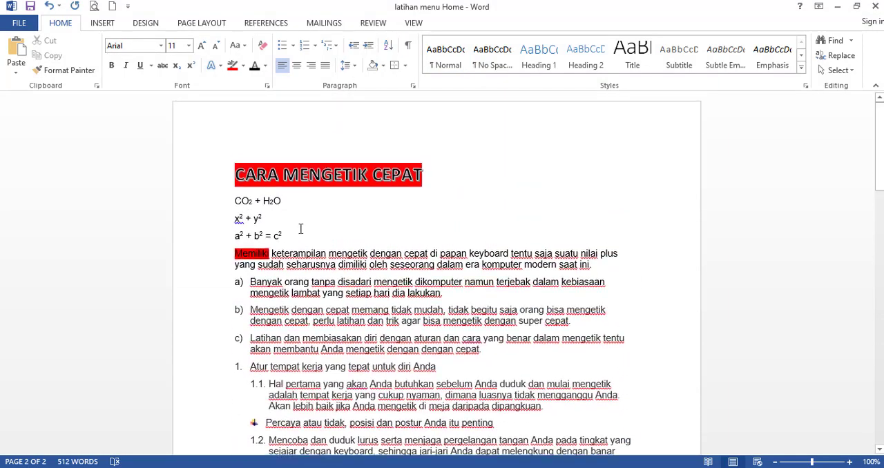
{"action": "scroll", "coordinate": [298, 235], "scroll_direction": "down", "scroll_amount": 1}
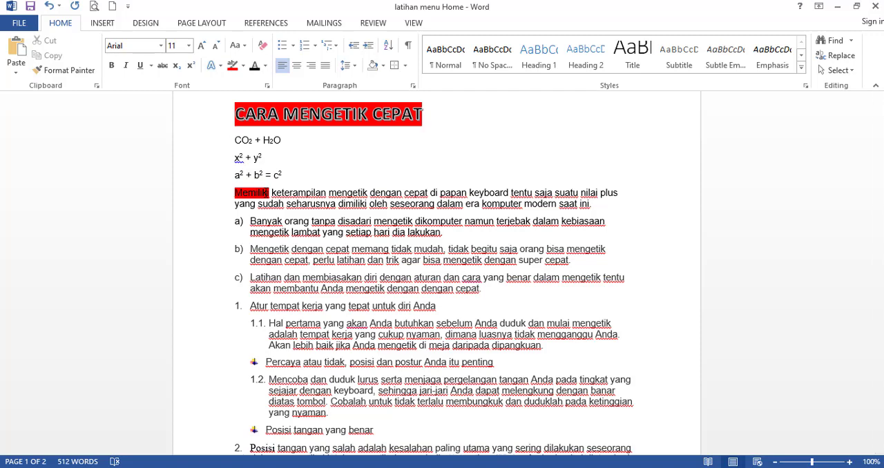
{"action": "scroll", "coordinate": [216, 267], "scroll_direction": "down", "scroll_amount": 11}
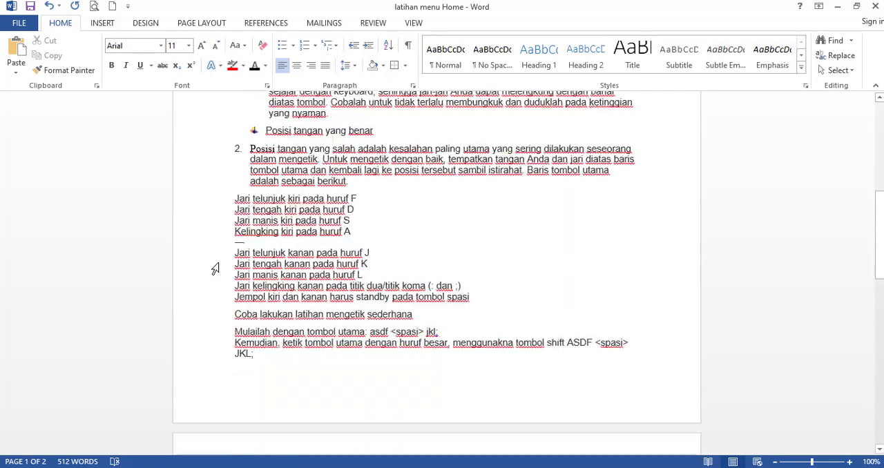
{"action": "scroll", "coordinate": [218, 268], "scroll_direction": "down", "scroll_amount": 8}
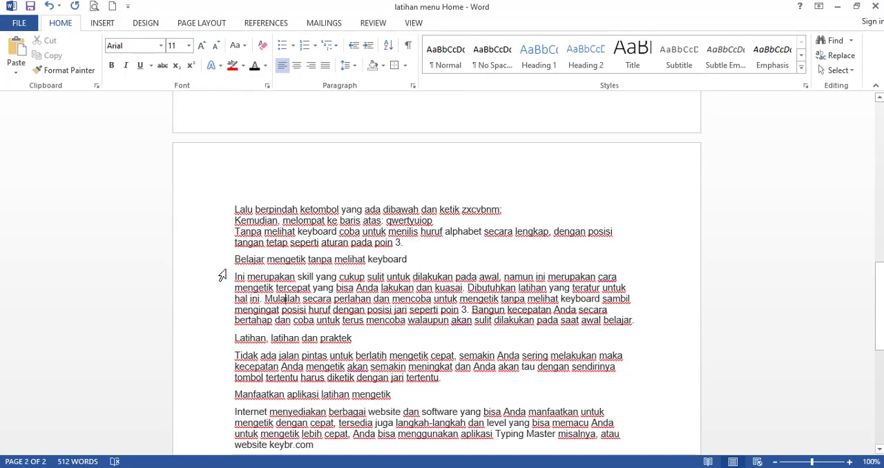
Set the font colour of the "Belajar mengetik tanpa melihat keyboard" heading and the paragraph below it to Red.
{"action": "left_click_drag", "start_coordinate": [234, 166], "coordinate": [638, 232]}
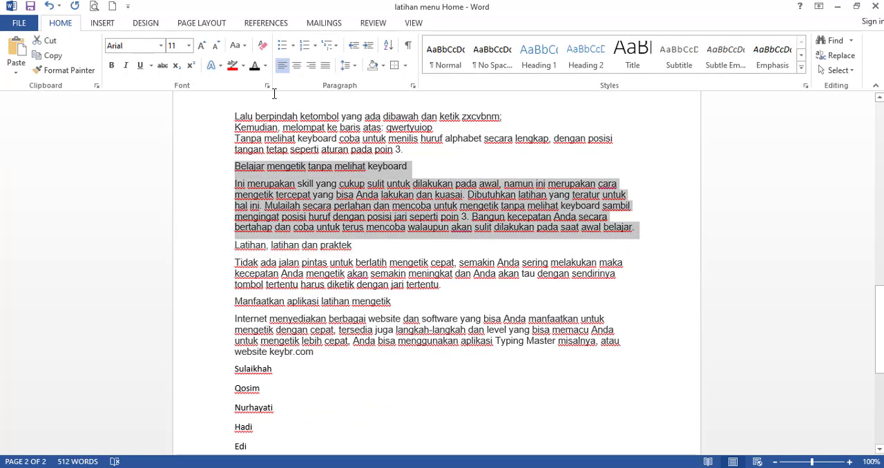
{"action": "left_click", "coordinate": [265, 66]}
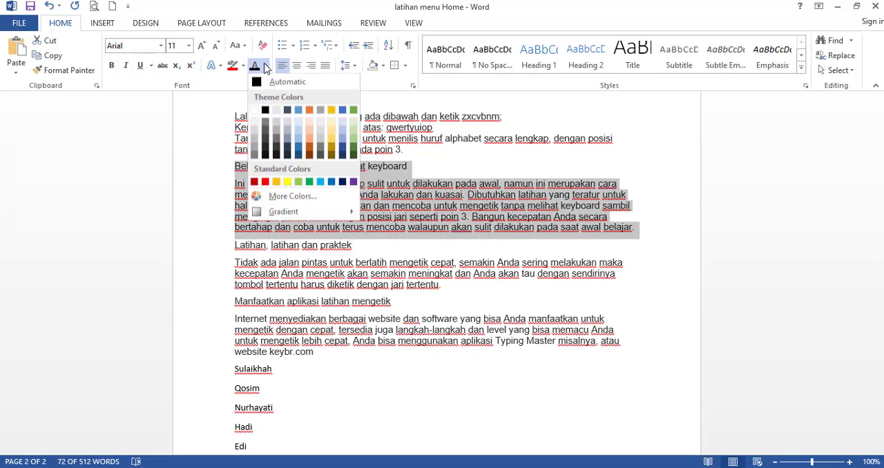
{"action": "left_click", "coordinate": [266, 181]}
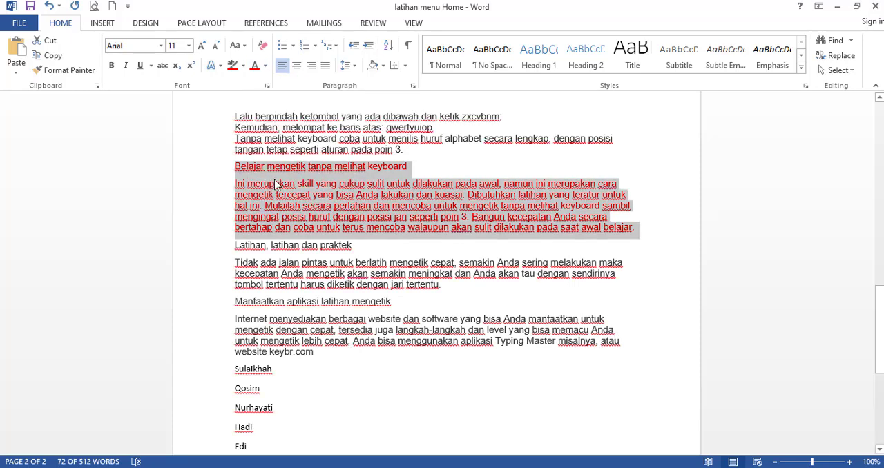
Apply the Hidden font effect to the red "Belajar mengetik tanpa melihat keyboard" heading and the paragraph below it.
{"action": "left_click", "coordinate": [274, 184]}
{"action": "left_click_drag", "start_coordinate": [237, 167], "coordinate": [645, 228]}
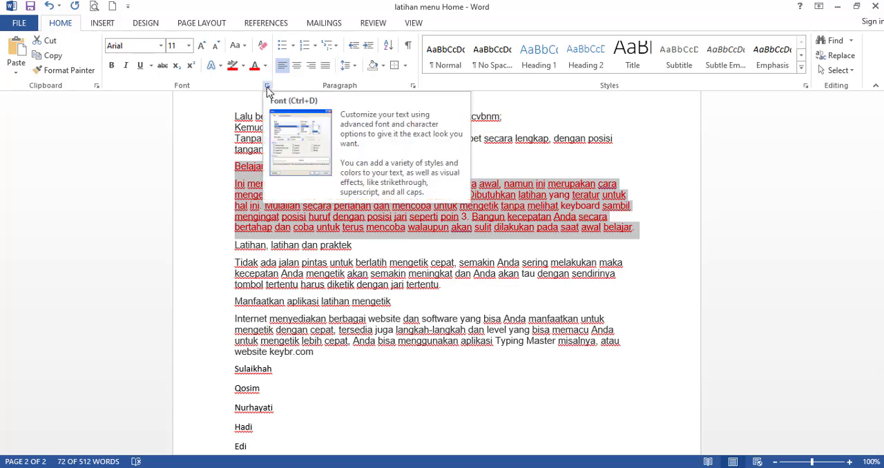
{"action": "left_click", "coordinate": [266, 87]}
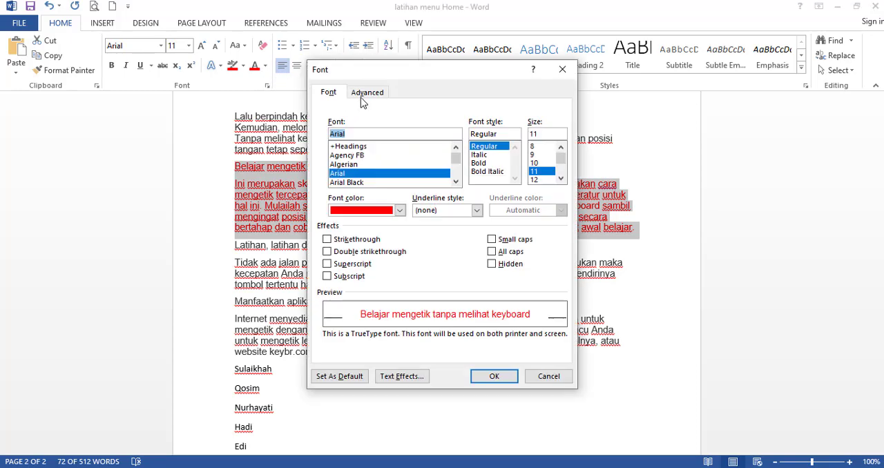
{"action": "left_click", "coordinate": [494, 268]}
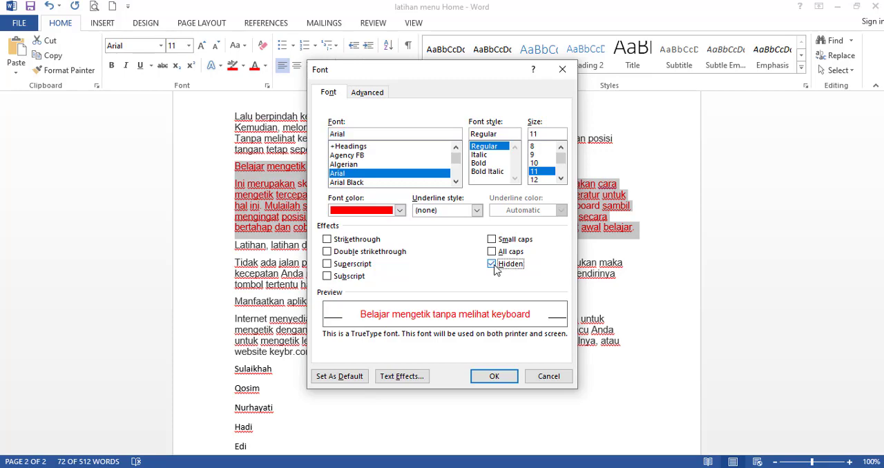
{"action": "left_click", "coordinate": [495, 376]}
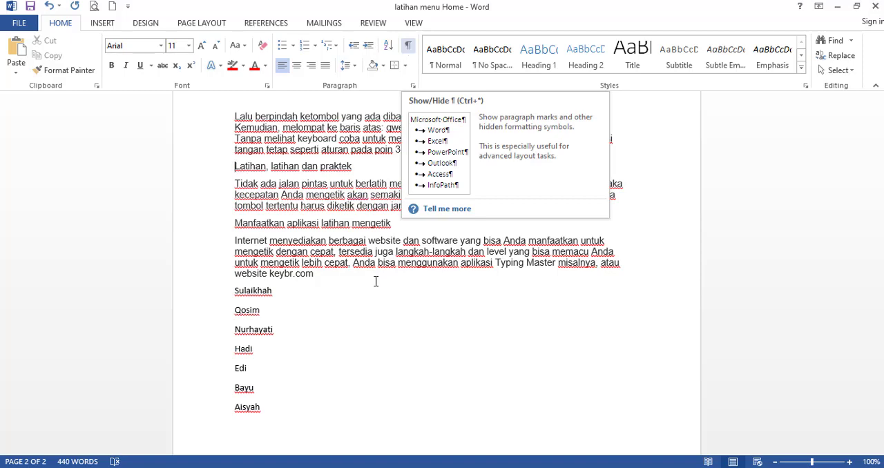
Reveal the hidden red text with formatting marks, and clear the Hidden font effect across the range from "Kemudian, melompat" to the first listed name.
{"action": "key", "text": "ctrl+shift+8"}
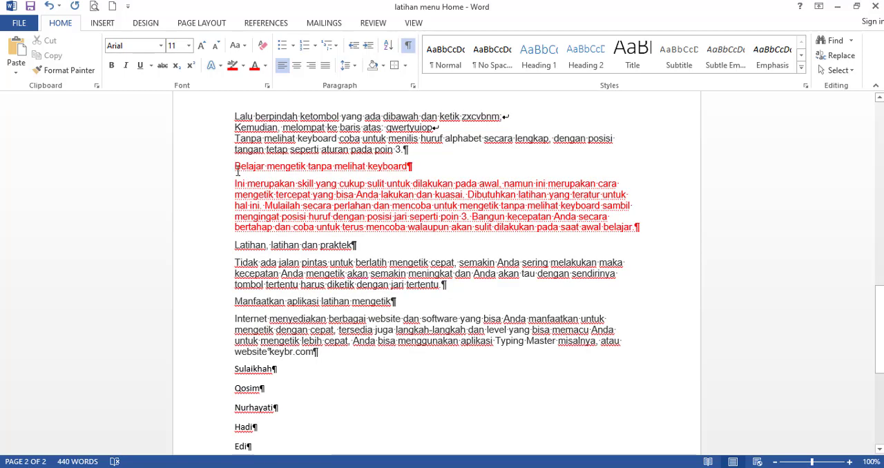
{"action": "left_click_drag", "start_coordinate": [238, 172], "coordinate": [650, 227]}
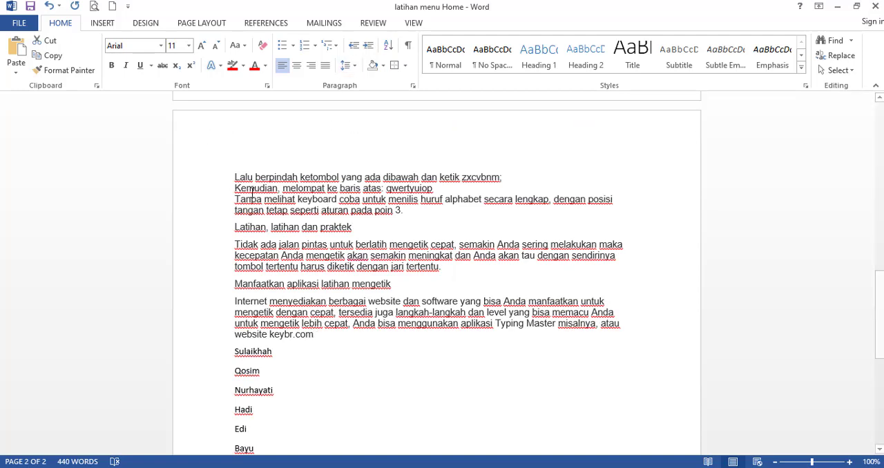
{"action": "left_click_drag", "start_coordinate": [234, 188], "coordinate": [377, 352]}
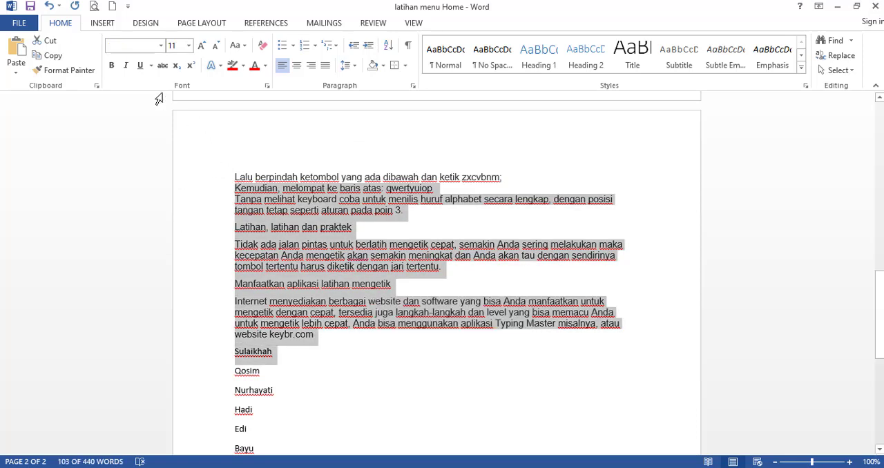
{"action": "left_click", "coordinate": [267, 85]}
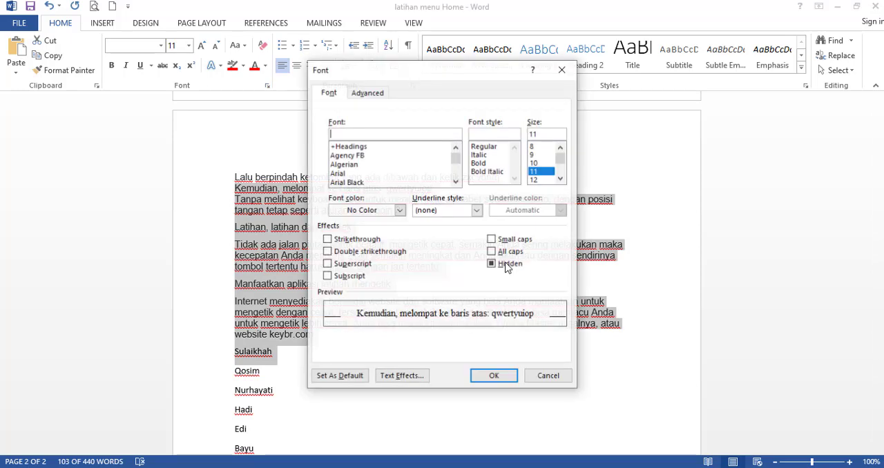
{"action": "left_click", "coordinate": [505, 266]}
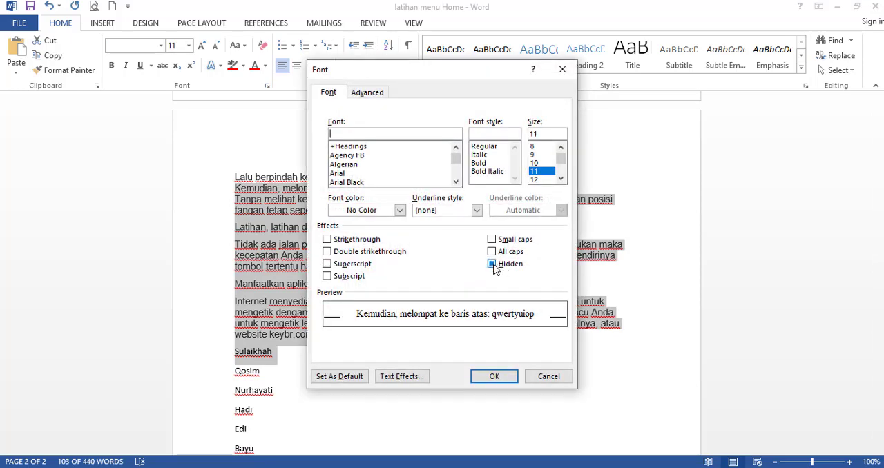
{"action": "left_click", "coordinate": [495, 378]}
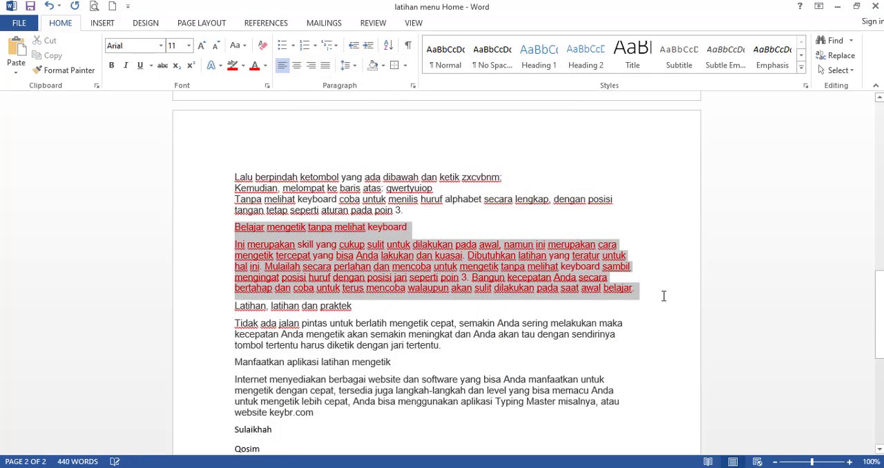
{"action": "left_click", "coordinate": [336, 304]}
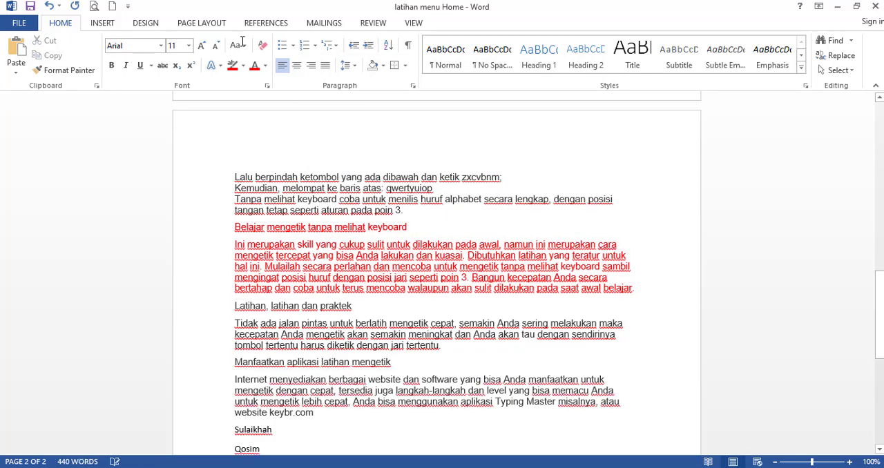
Try centre and right alignment on the "CARA MENGETIK CEPAT" title, finishing with Justify.
{"action": "scroll", "coordinate": [203, 6], "scroll_direction": "up", "scroll_amount": 7}
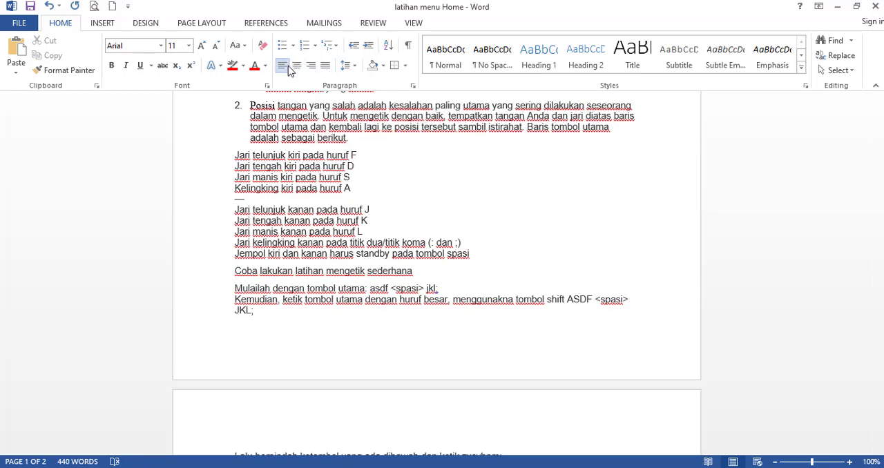
{"action": "scroll", "coordinate": [300, 178], "scroll_direction": "up", "scroll_amount": 10}
{"action": "left_click", "coordinate": [300, 178]}
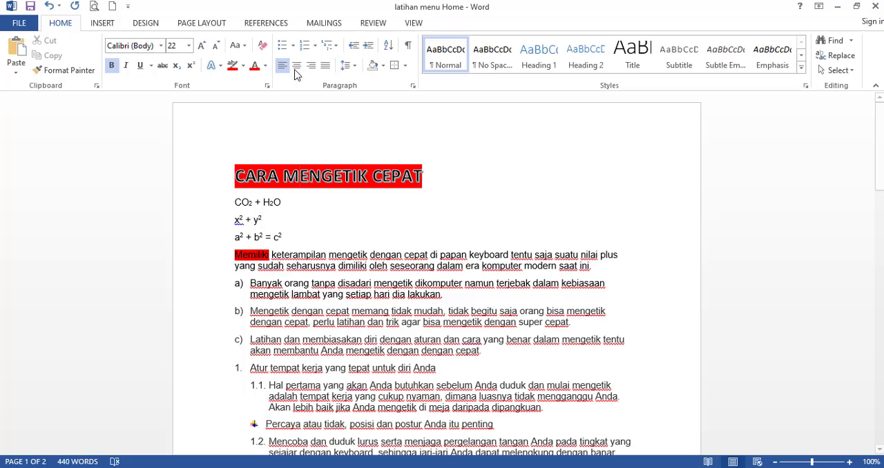
{"action": "left_click", "coordinate": [297, 67]}
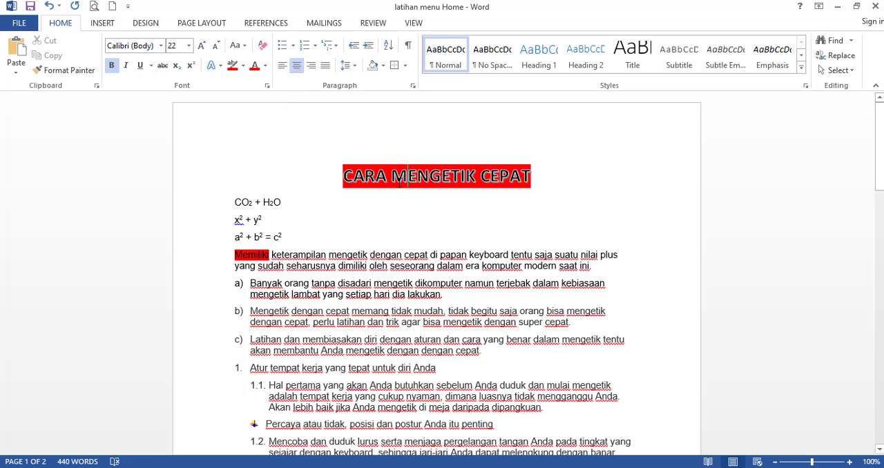
{"action": "left_click", "coordinate": [312, 67]}
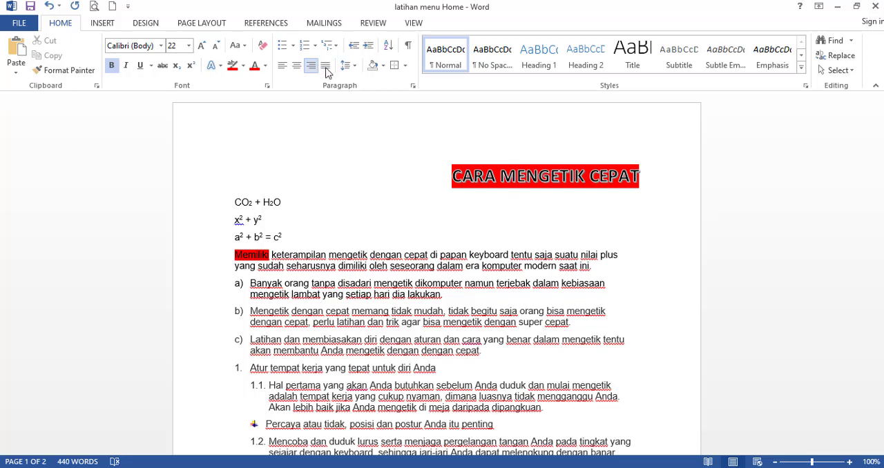
{"action": "left_click", "coordinate": [326, 69]}
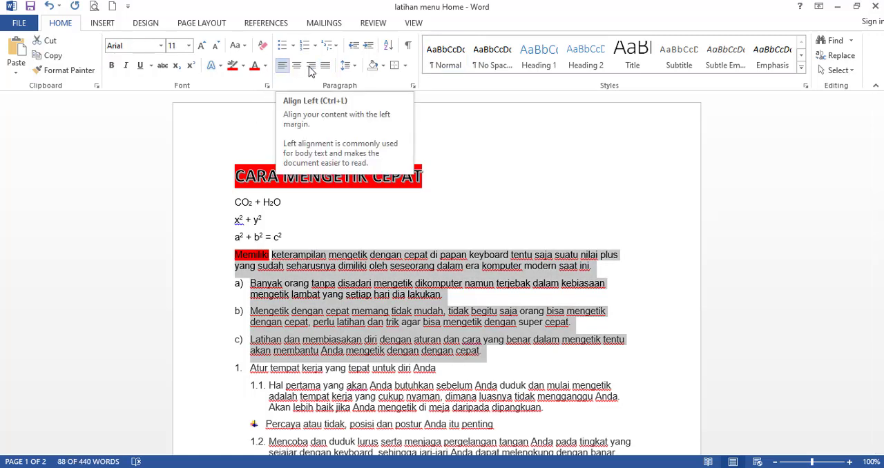
Try right alignment on the "Memiliki" paragraph and items a) to c), finishing with Justify.
{"action": "left_click", "coordinate": [311, 66]}
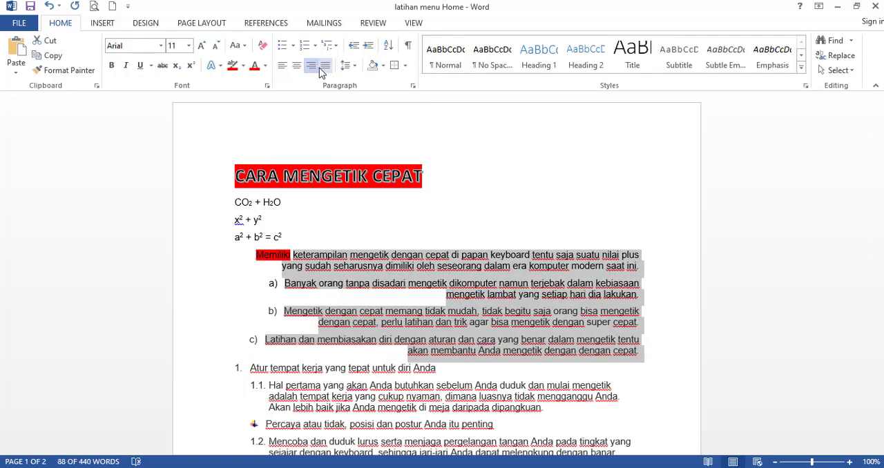
{"action": "left_click", "coordinate": [322, 67]}
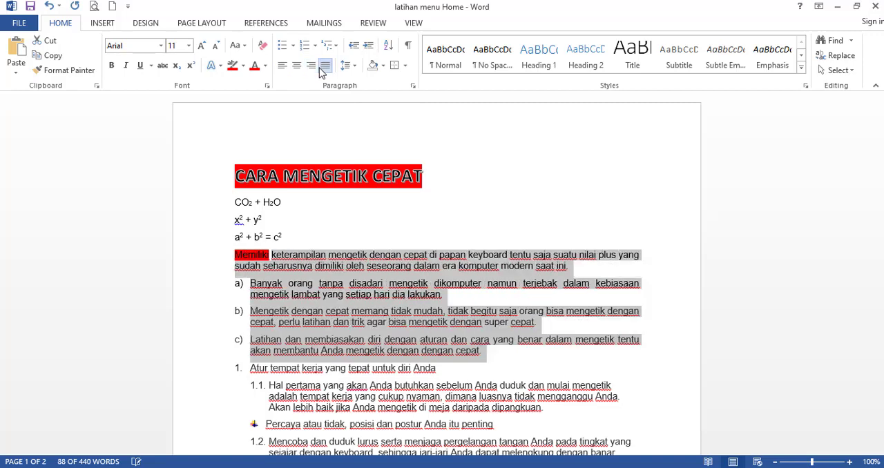
{"action": "left_click", "coordinate": [235, 277]}
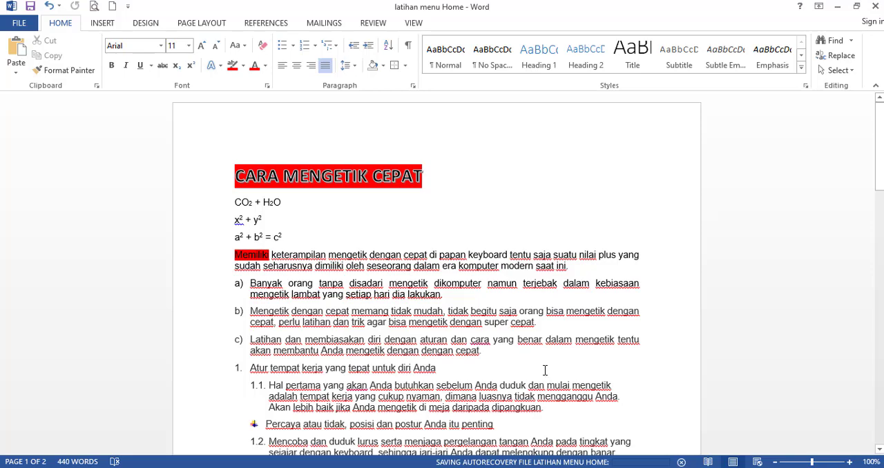
Justify the numbered item 1 and its sub-items down to "Posisi tangan yang benar".
{"action": "scroll", "coordinate": [545, 371], "scroll_direction": "down", "scroll_amount": 8}
{"action": "left_click", "coordinate": [560, 252]}
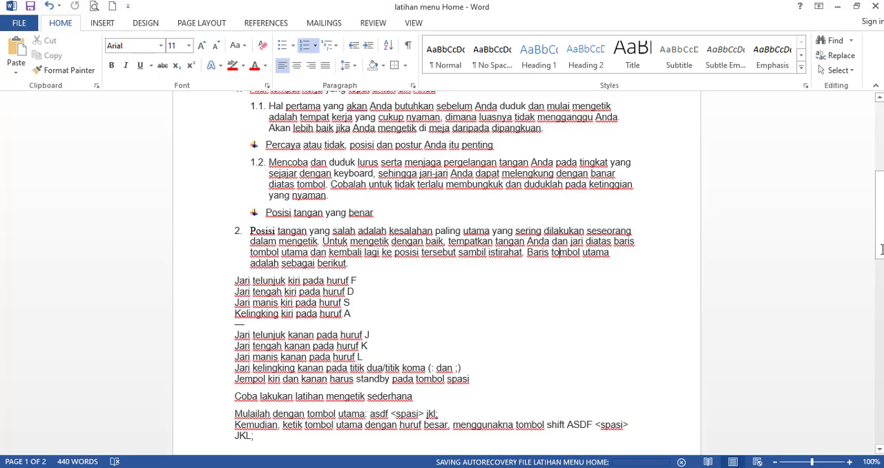
{"action": "key", "text": "ctrl+Home"}
{"action": "scroll", "coordinate": [444, 313], "scroll_direction": "down", "scroll_amount": 2}
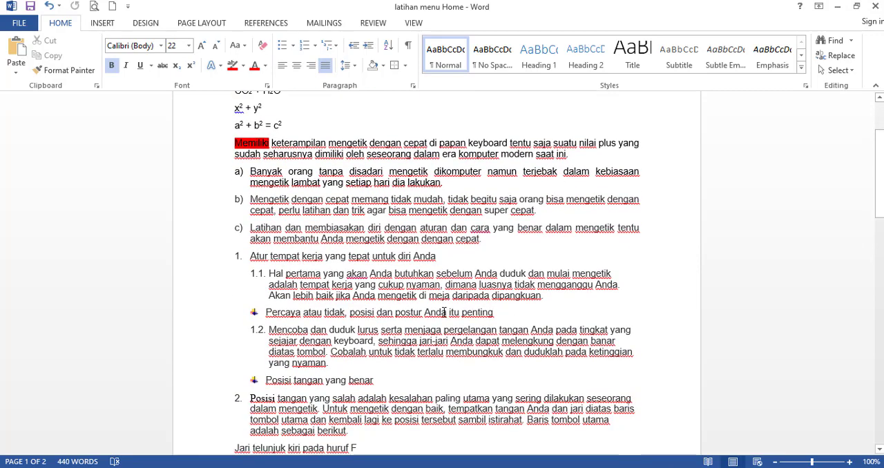
{"action": "scroll", "coordinate": [444, 313], "scroll_direction": "down", "scroll_amount": 1}
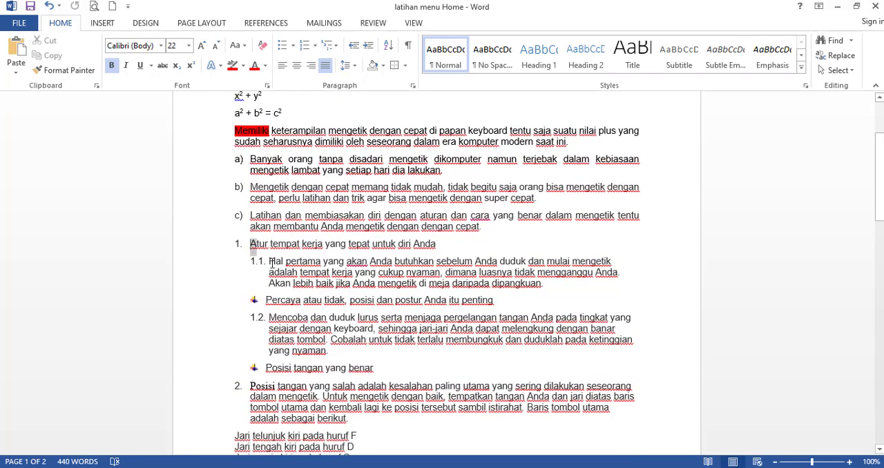
{"action": "left_click_drag", "start_coordinate": [251, 245], "coordinate": [373, 368]}
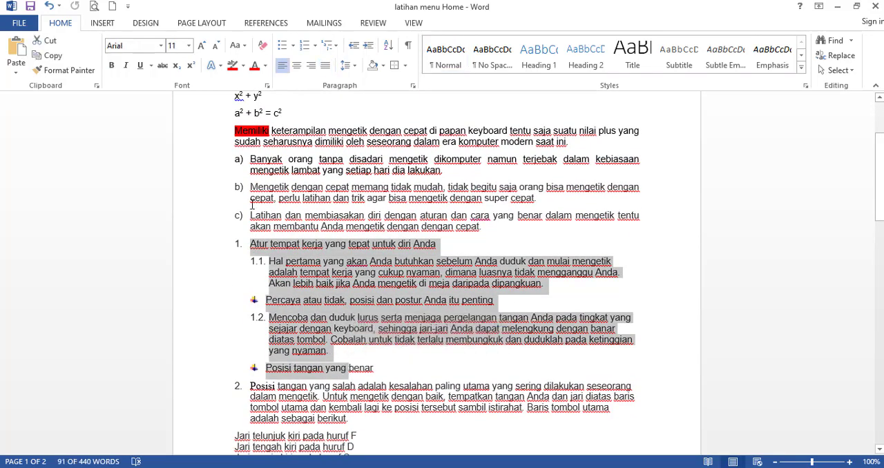
{"action": "left_click", "coordinate": [325, 65]}
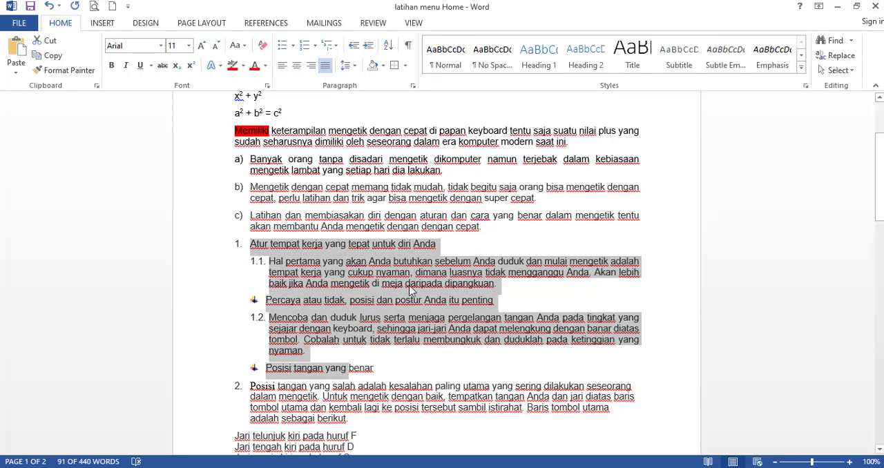
{"action": "left_click", "coordinate": [428, 263]}
Select the body text down to the end of page 1 and open the line spacing choices.
{"action": "scroll", "coordinate": [428, 264], "scroll_direction": "up", "scroll_amount": 2}
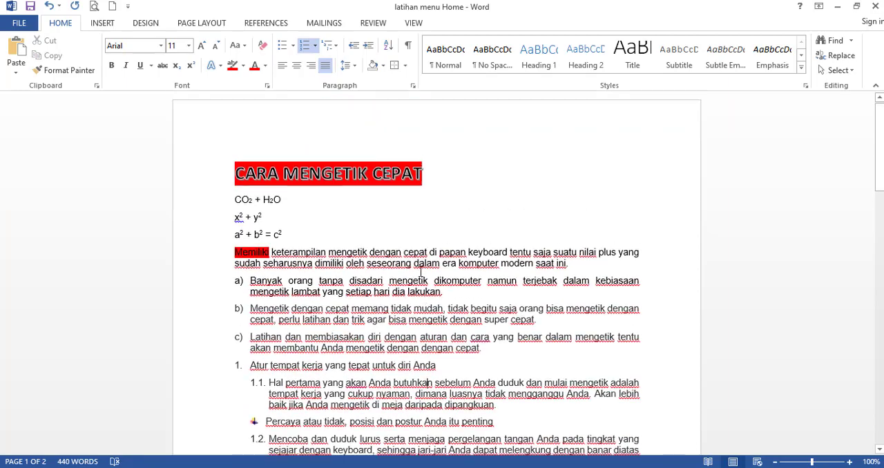
{"action": "scroll", "coordinate": [418, 278], "scroll_direction": "down", "scroll_amount": 3}
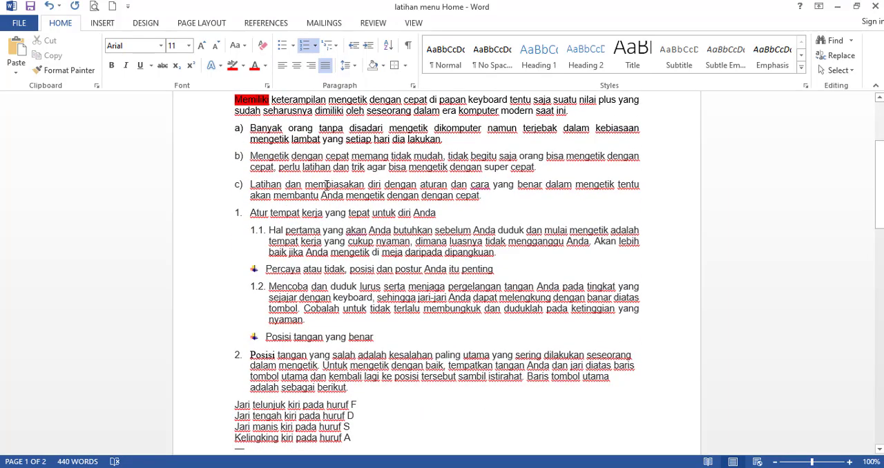
{"action": "scroll", "coordinate": [319, 191], "scroll_direction": "up", "scroll_amount": 3}
{"action": "scroll", "coordinate": [332, 159], "scroll_direction": "up", "scroll_amount": 2}
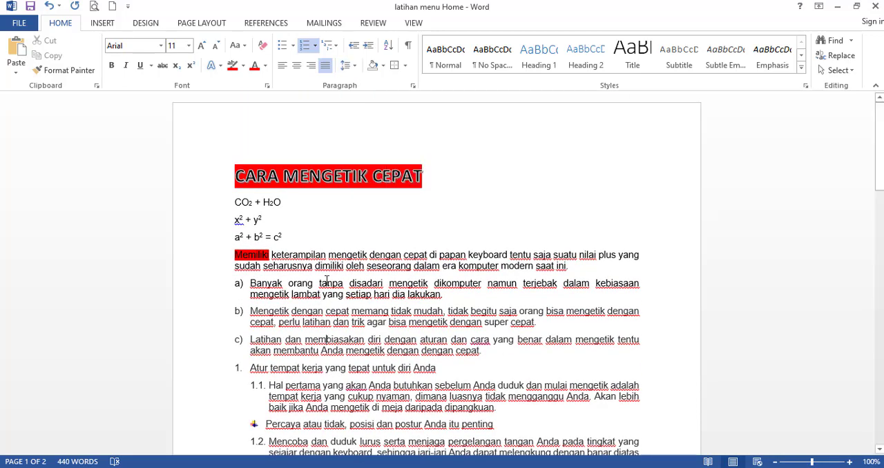
{"action": "left_click_drag", "start_coordinate": [343, 275], "coordinate": [418, 449]}
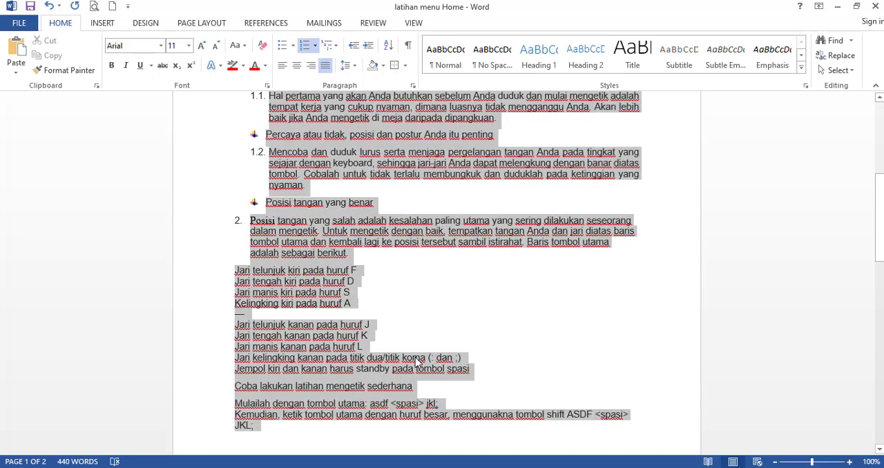
{"action": "left_click", "coordinate": [352, 65]}
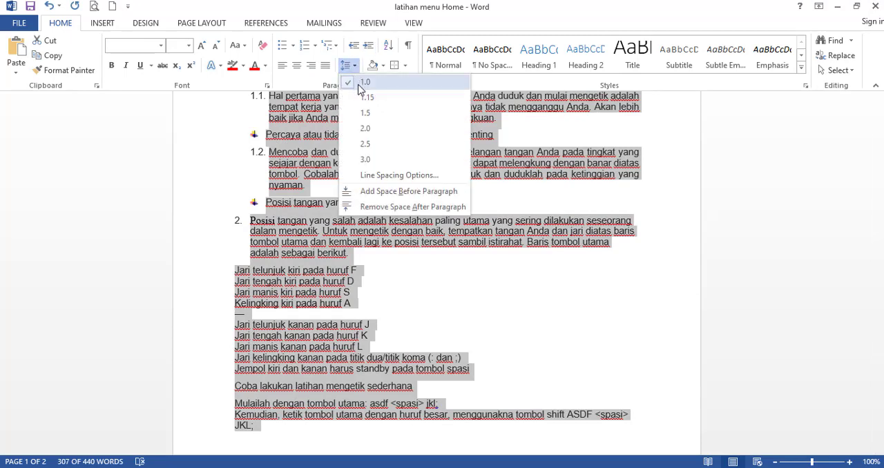
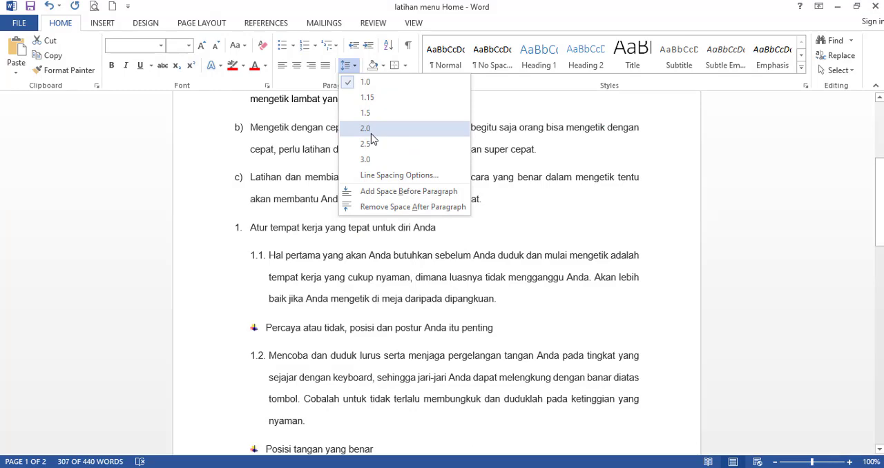
Try 2.0 line spacing on the body text, then on the title, the formulas and the "Memiliki" paragraph.
{"action": "left_click", "coordinate": [371, 136]}
{"action": "scroll", "coordinate": [415, 185], "scroll_direction": "up", "scroll_amount": 4}
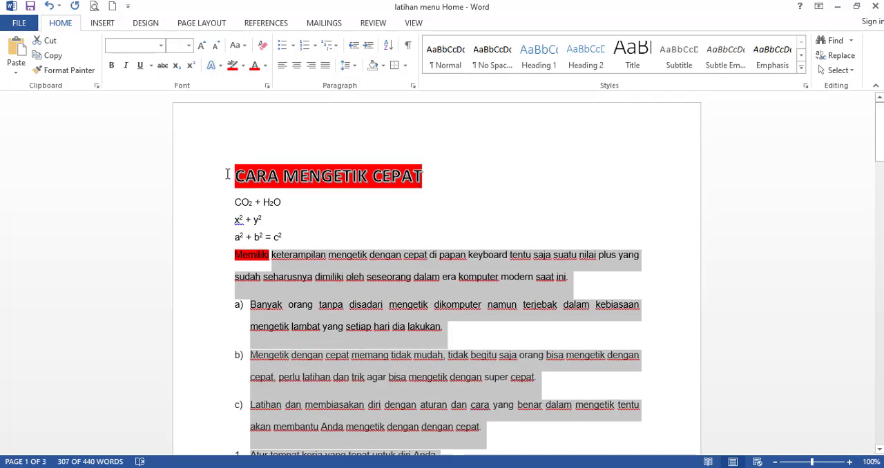
{"action": "left_click_drag", "start_coordinate": [227, 174], "coordinate": [254, 266]}
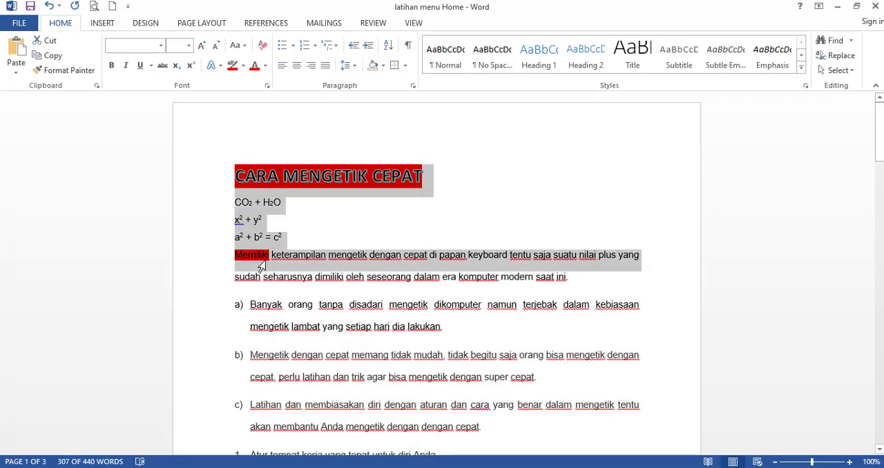
{"action": "left_click", "coordinate": [356, 69]}
{"action": "left_click", "coordinate": [371, 129]}
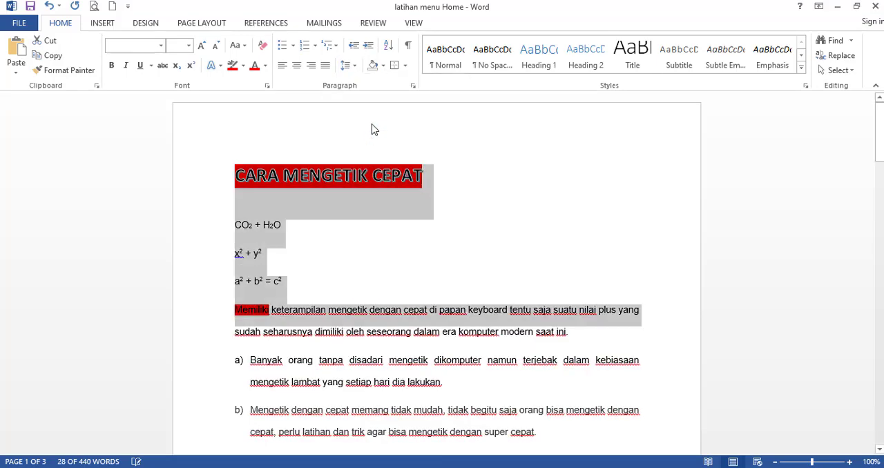
Set the line spacing to 1.0 for the title section and then for the whole document.
{"action": "left_click", "coordinate": [354, 65]}
{"action": "left_click", "coordinate": [367, 86]}
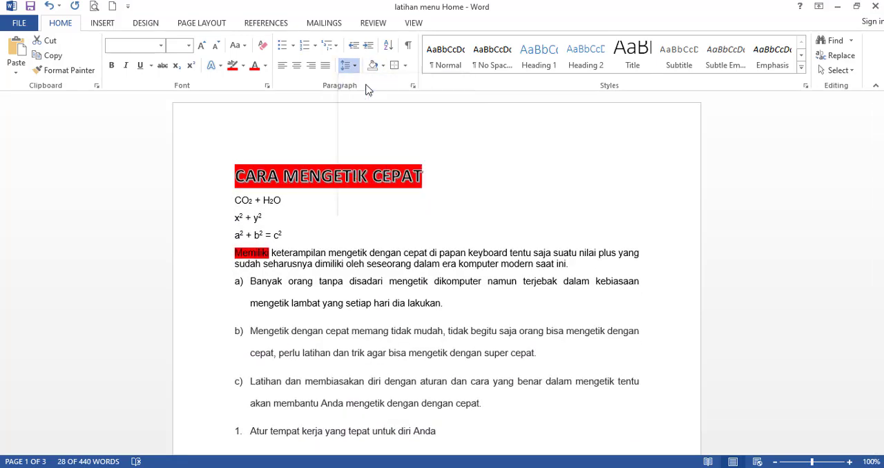
{"action": "left_click_drag", "start_coordinate": [241, 166], "coordinate": [387, 456]}
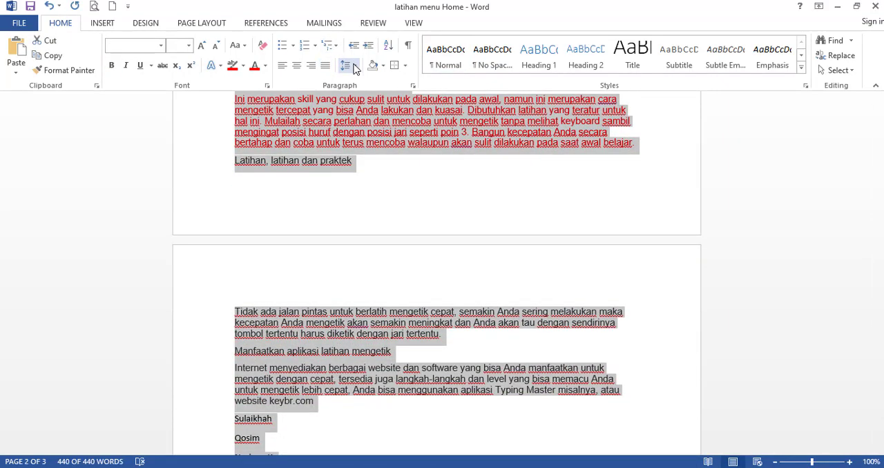
{"action": "left_click", "coordinate": [354, 66]}
{"action": "left_click", "coordinate": [366, 82]}
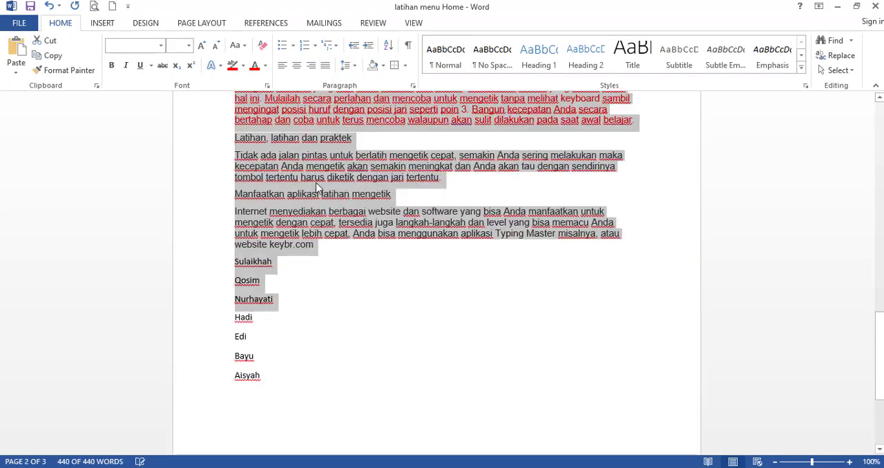
Set the font colour of the whole text to Automatic and remove its text highlighting.
{"action": "scroll", "coordinate": [318, 188], "scroll_direction": "up", "scroll_amount": 20}
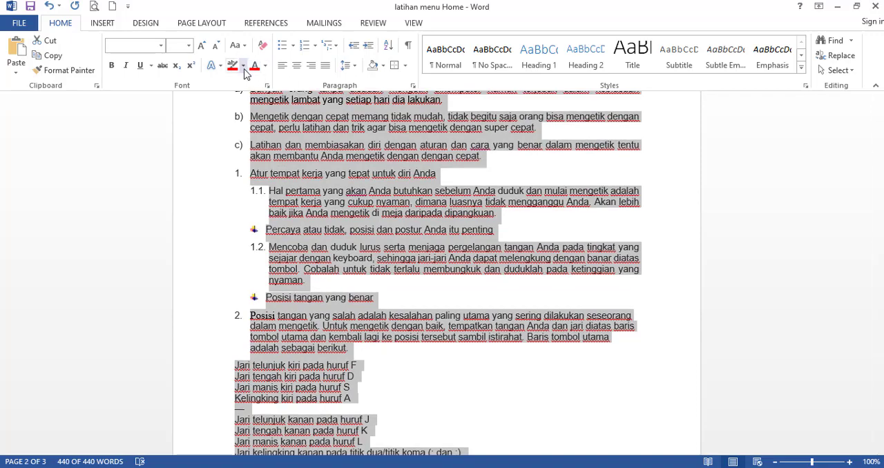
{"action": "scroll", "coordinate": [282, 114], "scroll_direction": "up", "scroll_amount": 5}
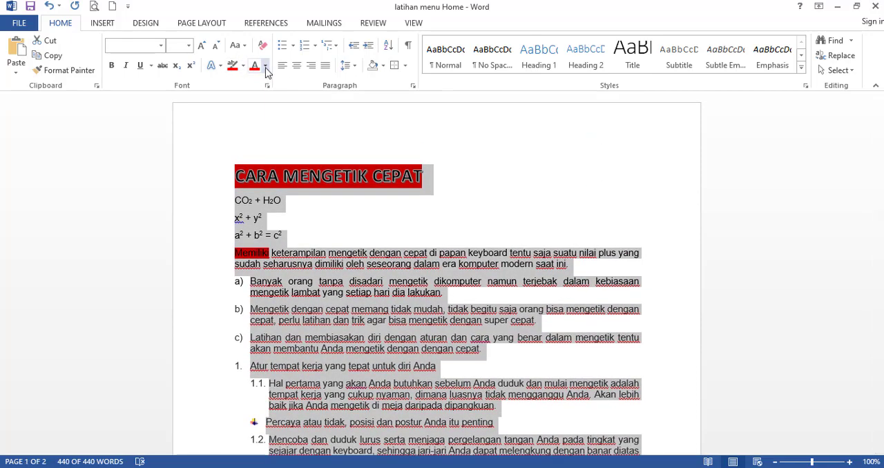
{"action": "left_click", "coordinate": [265, 65]}
{"action": "left_click", "coordinate": [276, 81]}
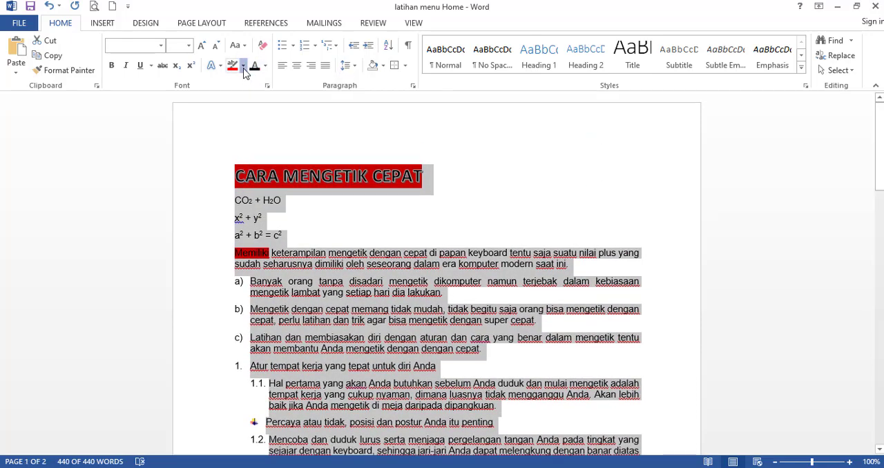
{"action": "left_click", "coordinate": [243, 66]}
{"action": "left_click", "coordinate": [246, 140]}
{"action": "left_click", "coordinate": [395, 237]}
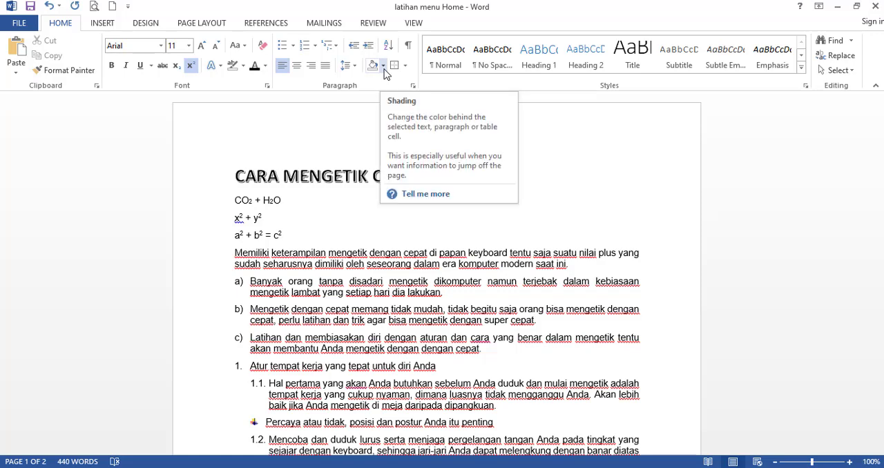
{"action": "left_click", "coordinate": [353, 254]}
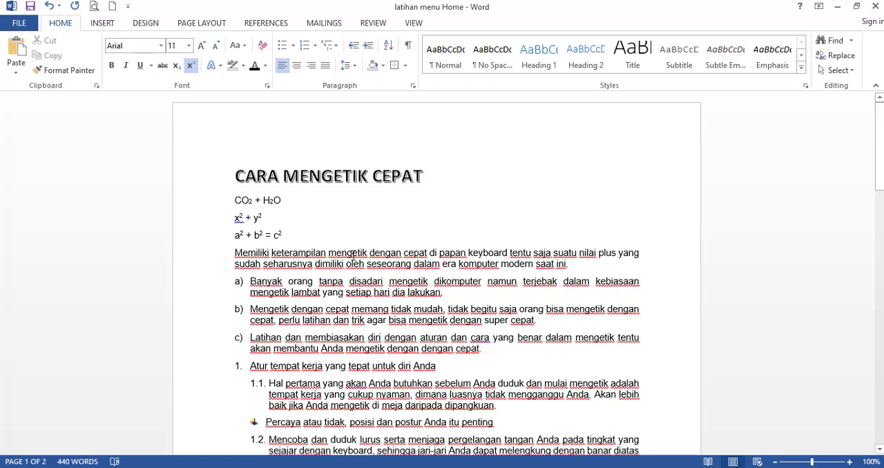
{"action": "left_click", "coordinate": [383, 65]}
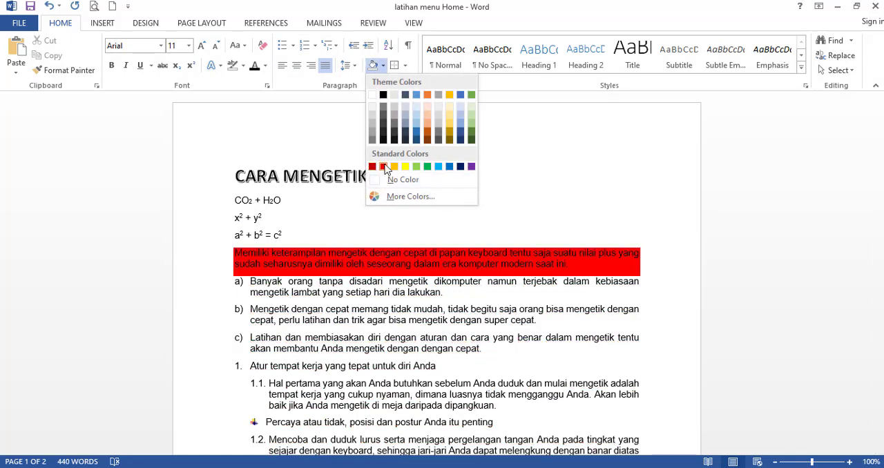
{"action": "left_click", "coordinate": [285, 185]}
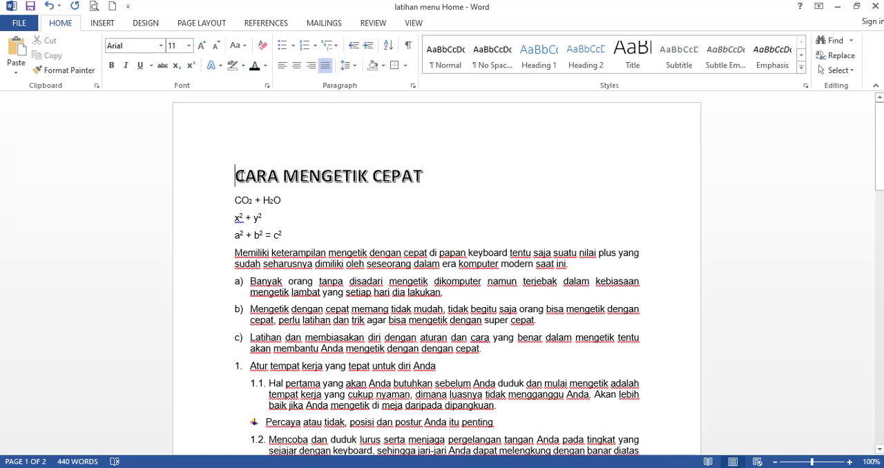
{"action": "left_click_drag", "start_coordinate": [235, 176], "coordinate": [421, 176]}
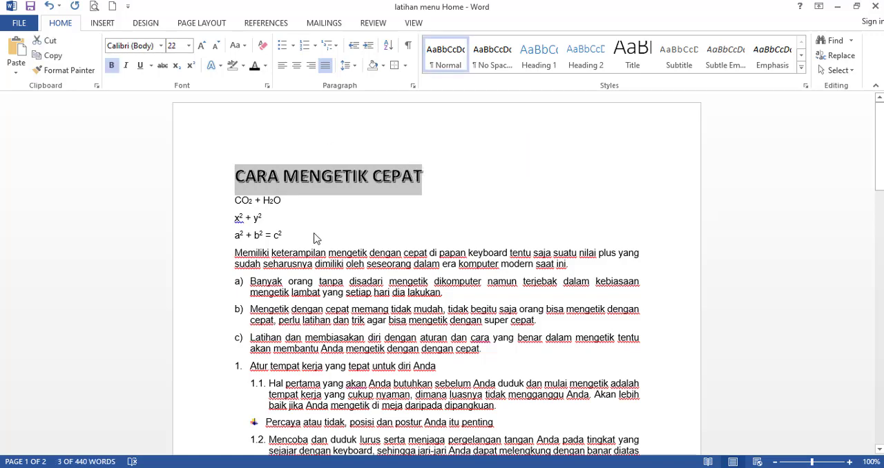
{"action": "left_click", "coordinate": [243, 66]}
Shade the "Memiliki" paragraph with the standard Orange colour.
{"action": "left_click", "coordinate": [383, 65]}
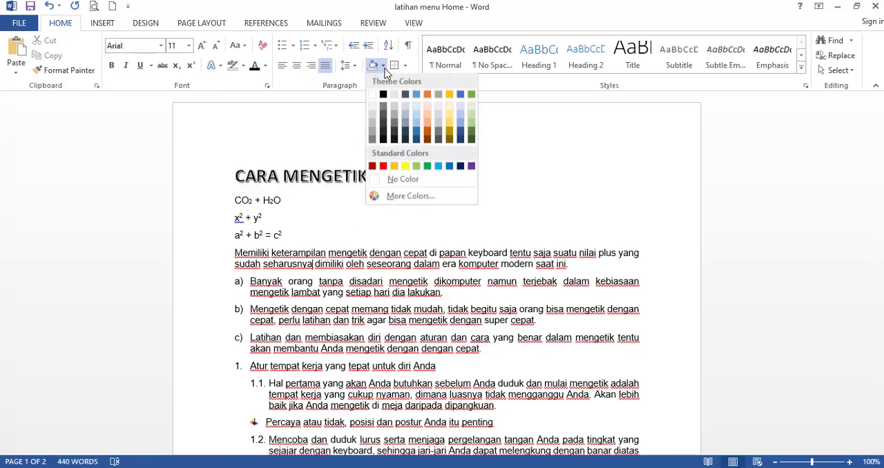
{"action": "left_click", "coordinate": [394, 166]}
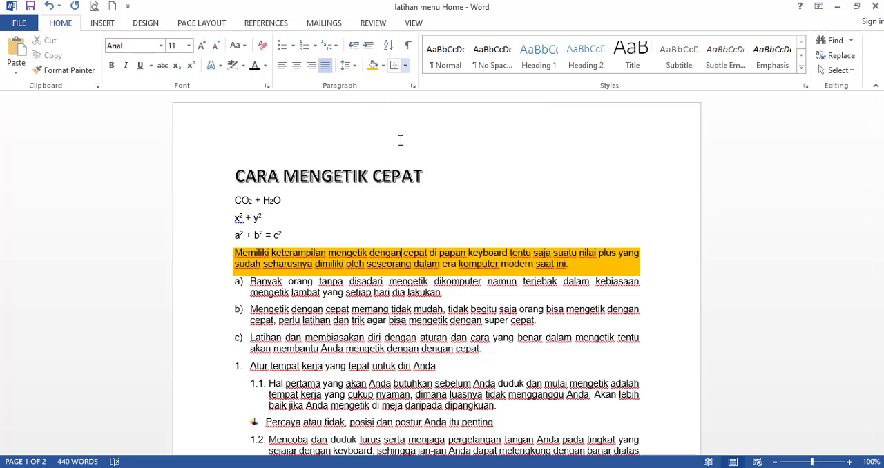
{"action": "scroll", "coordinate": [380, 243], "scroll_direction": "down", "scroll_amount": 2}
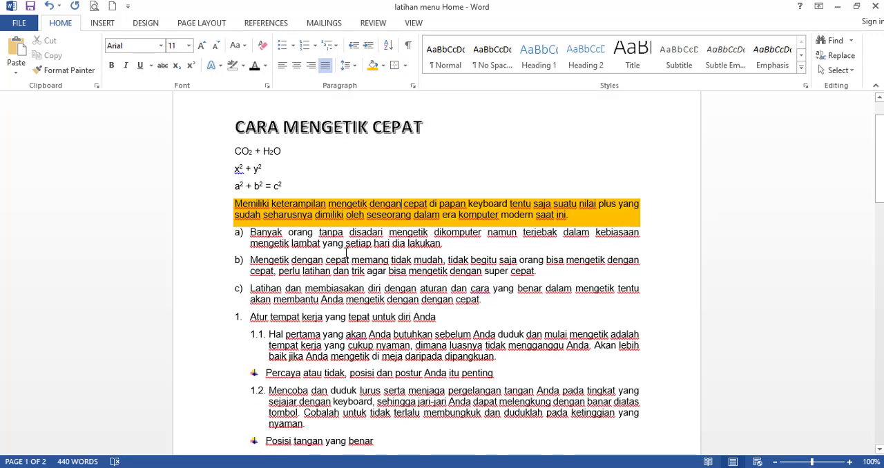
{"action": "left_click", "coordinate": [406, 65]}
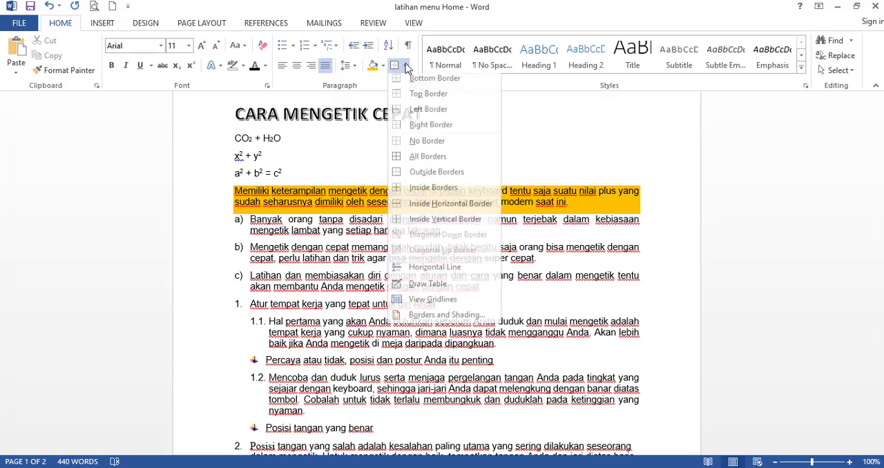
{"action": "left_click", "coordinate": [278, 233]}
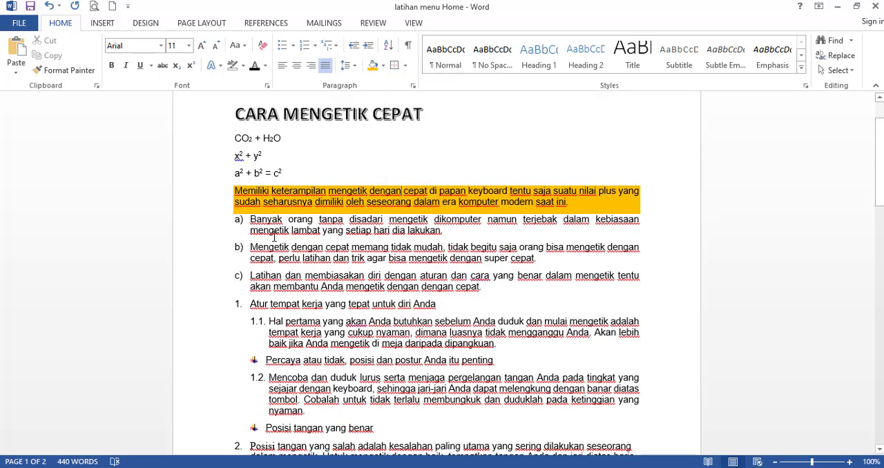
{"action": "scroll", "coordinate": [274, 236], "scroll_direction": "down", "scroll_amount": 3}
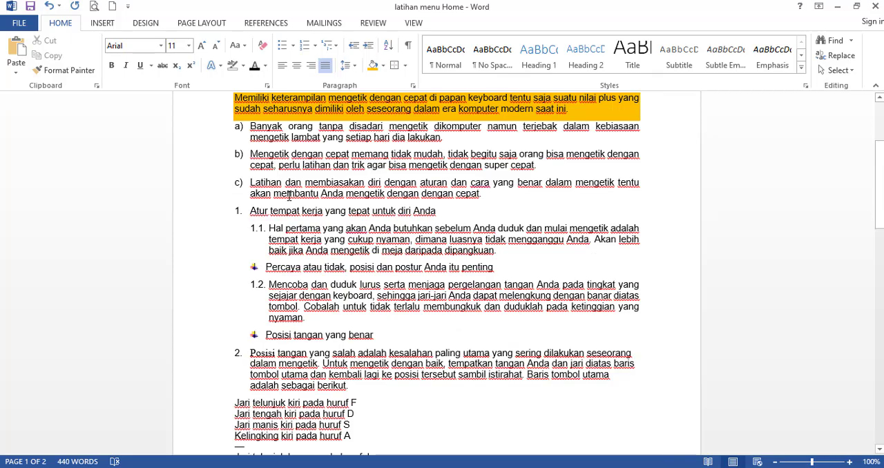
{"action": "scroll", "coordinate": [281, 198], "scroll_direction": "up", "scroll_amount": 2}
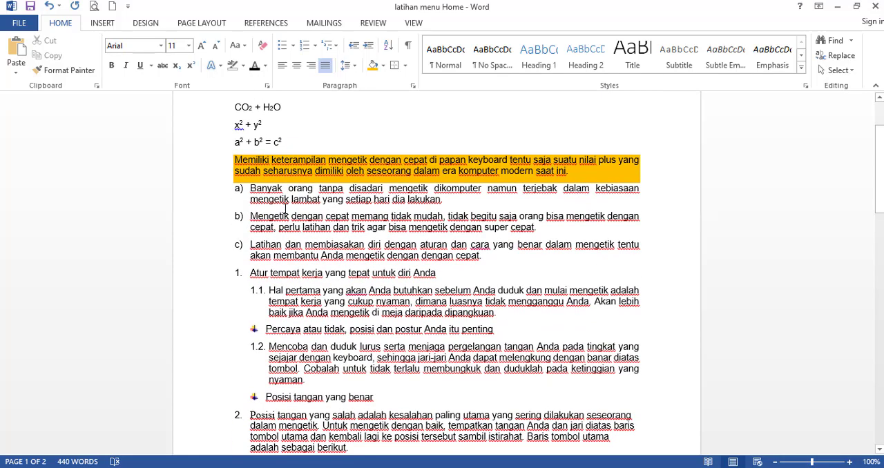
{"action": "scroll", "coordinate": [301, 315], "scroll_direction": "down", "scroll_amount": 7}
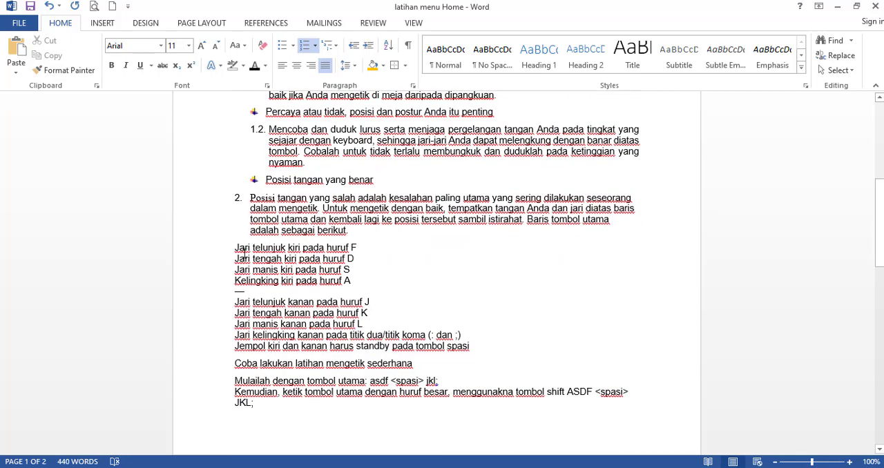
Remove the list number and indent from the "Posisi tangan yang salah" paragraph and justify it.
{"action": "left_click", "coordinate": [244, 252]}
{"action": "left_click", "coordinate": [278, 221]}
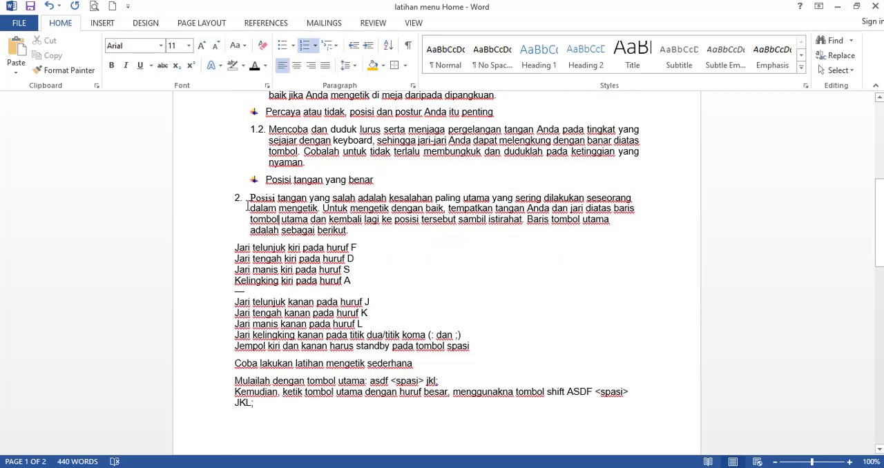
{"action": "left_click", "coordinate": [250, 199]}
{"action": "key", "text": "BackSpace"}
{"action": "key", "text": "BackSpace"}
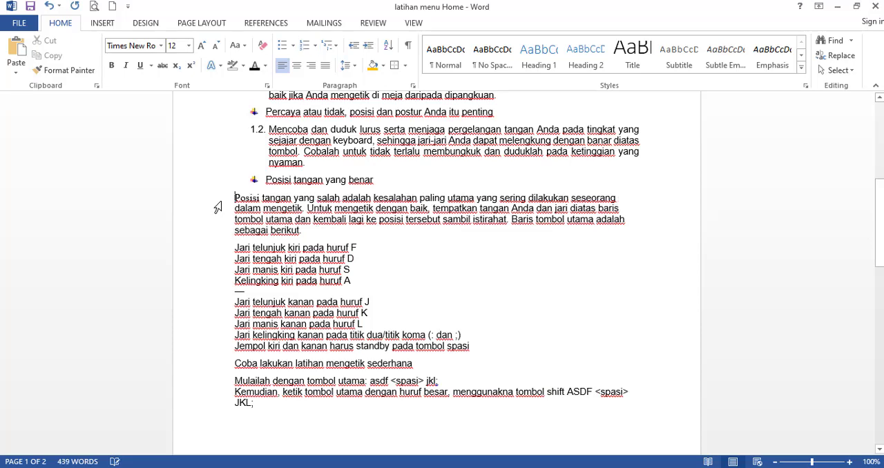
{"action": "left_click", "coordinate": [325, 66]}
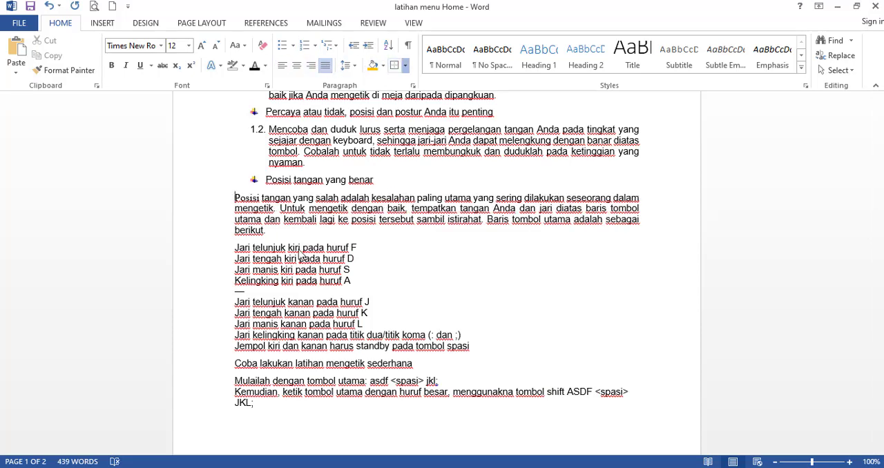
{"action": "left_click", "coordinate": [307, 225]}
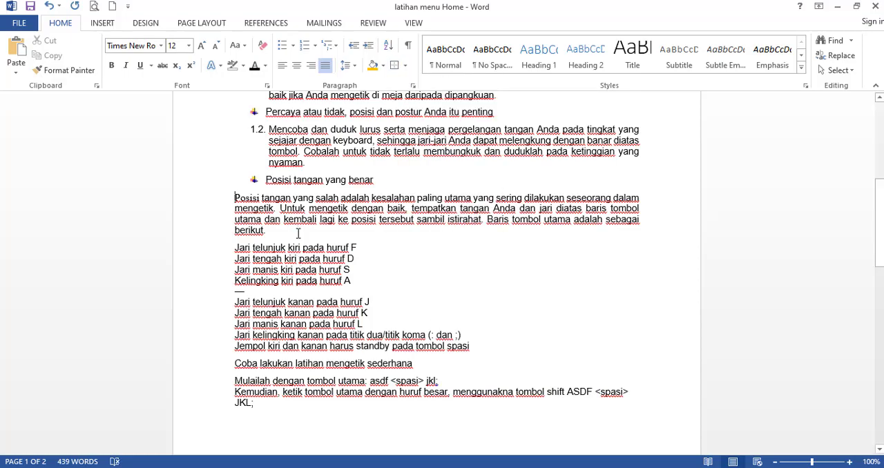
Try a box border around the "Posisi tangan yang salah" paragraph and clear it with No Border.
{"action": "scroll", "coordinate": [328, 203], "scroll_direction": "up", "scroll_amount": 8}
{"action": "scroll", "coordinate": [345, 173], "scroll_direction": "down", "scroll_amount": 4}
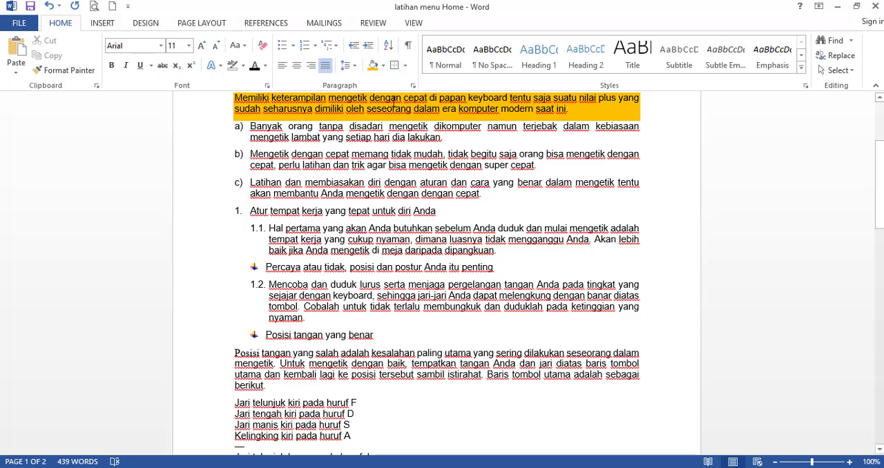
{"action": "left_click", "coordinate": [215, 355]}
{"action": "double_click", "coordinate": [215, 388]}
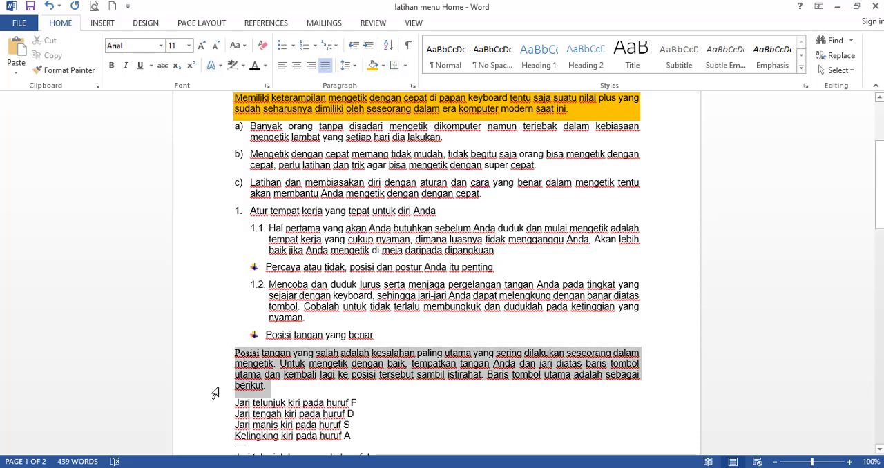
{"action": "left_click", "coordinate": [395, 65]}
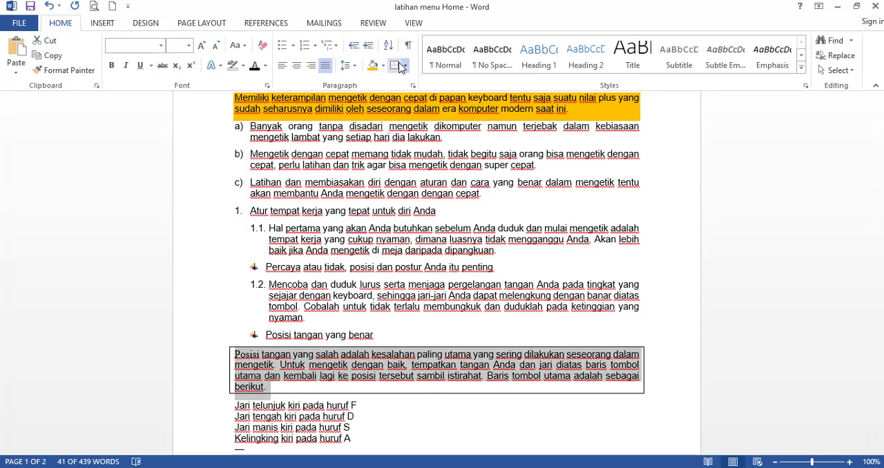
{"action": "left_click", "coordinate": [403, 66]}
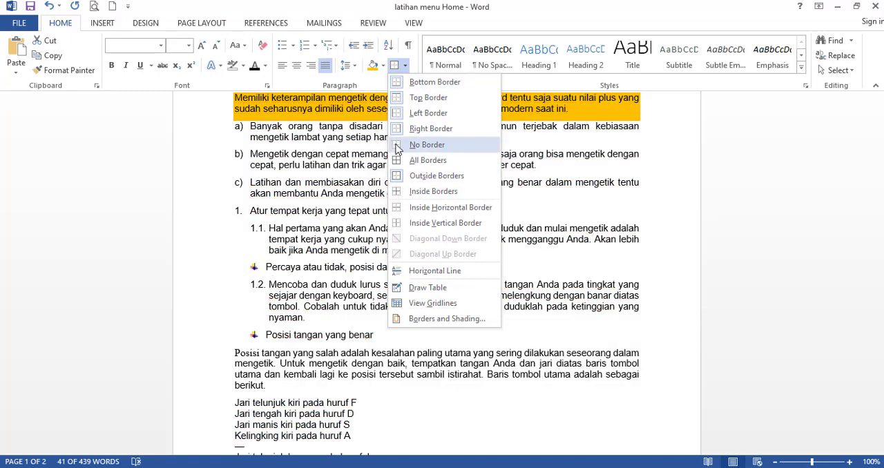
{"action": "left_click", "coordinate": [398, 146]}
Add a bottom border and a top border to the "Posisi tangan yang salah" paragraph, finishing with Outside Borders.
{"action": "left_click", "coordinate": [404, 66]}
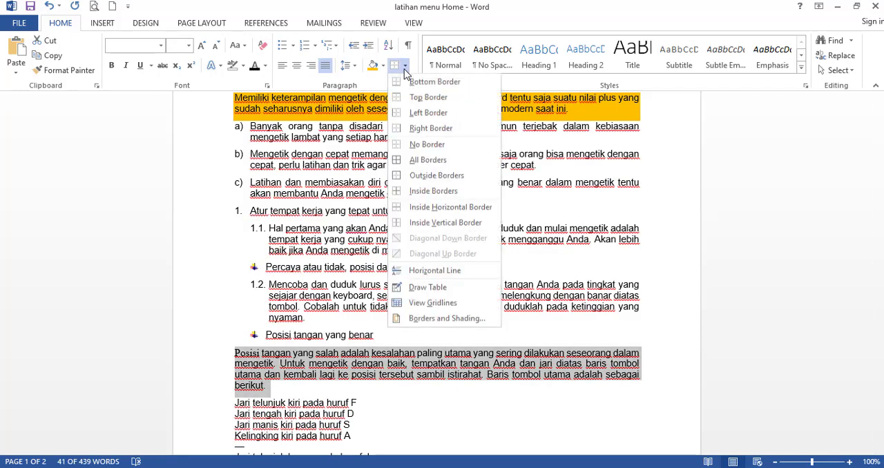
{"action": "left_click", "coordinate": [407, 83]}
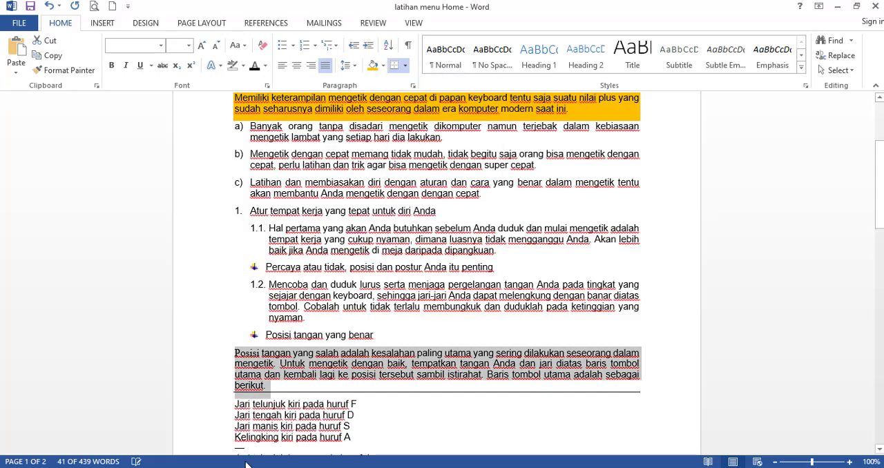
{"action": "left_click", "coordinate": [404, 65]}
{"action": "left_click", "coordinate": [406, 97]}
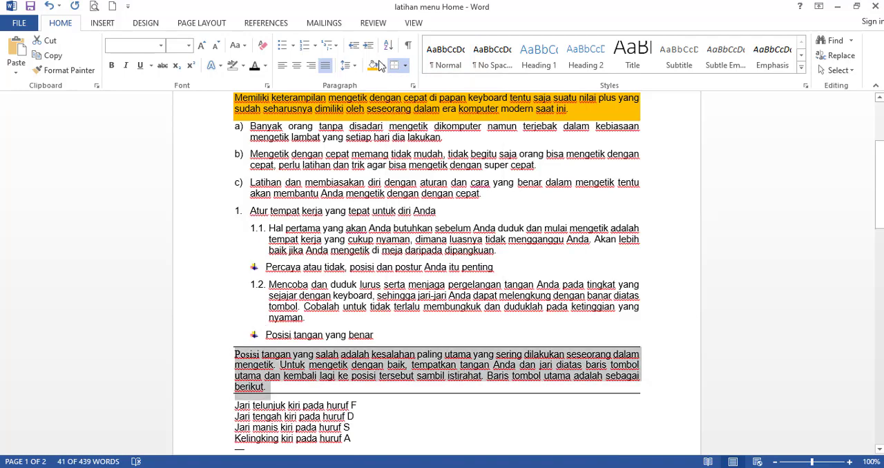
{"action": "left_click", "coordinate": [405, 65]}
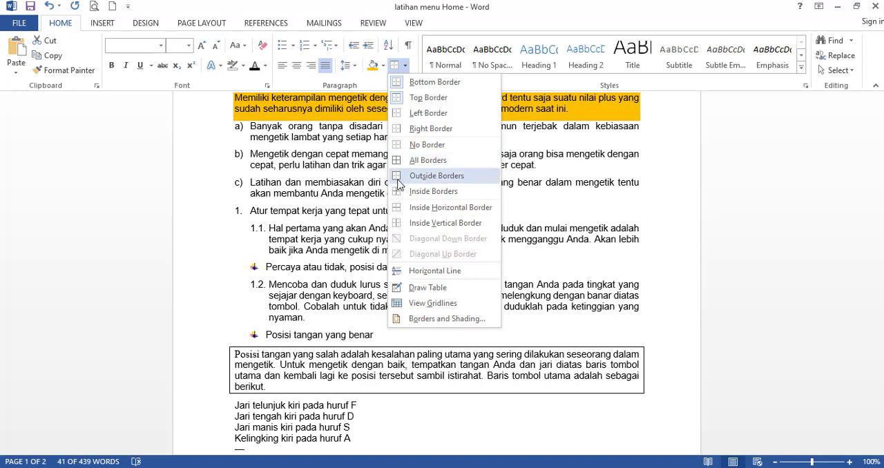
{"action": "left_click", "coordinate": [398, 181]}
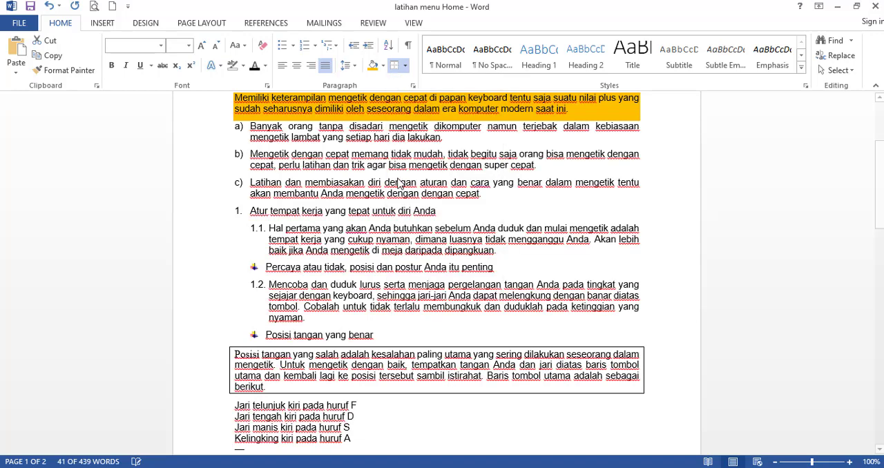
{"action": "left_click", "coordinate": [234, 349]}
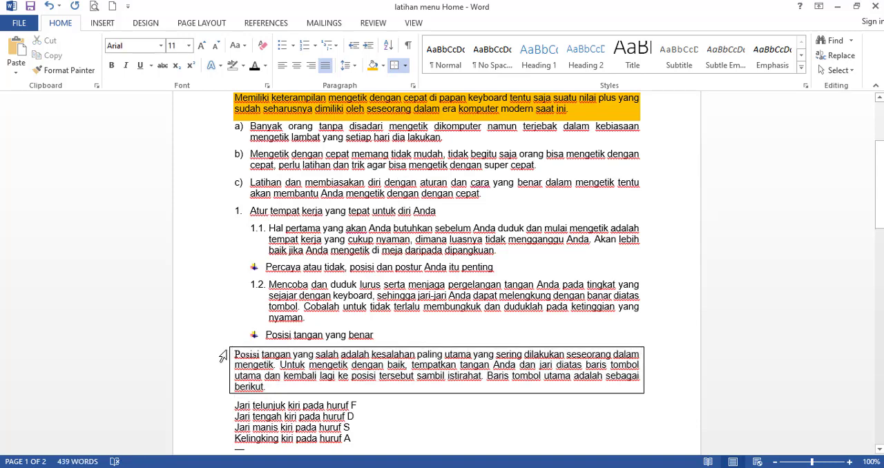
{"action": "left_click", "coordinate": [236, 352]}
{"action": "left_click", "coordinate": [301, 375]}
{"action": "scroll", "coordinate": [349, 362], "scroll_direction": "down", "scroll_amount": 3}
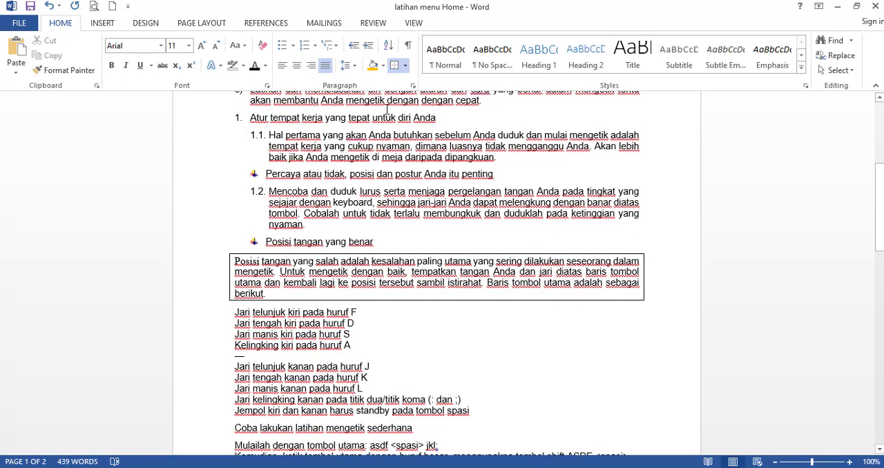
{"action": "scroll", "coordinate": [336, 270], "scroll_direction": "up", "scroll_amount": 4}
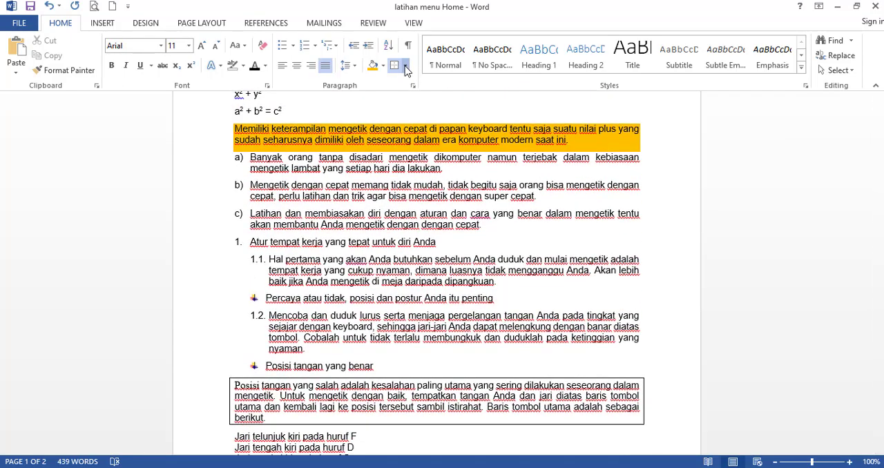
Open the page border settings for the whole document and choose a red line colour with a 1½ pt width.
{"action": "left_click", "coordinate": [405, 65]}
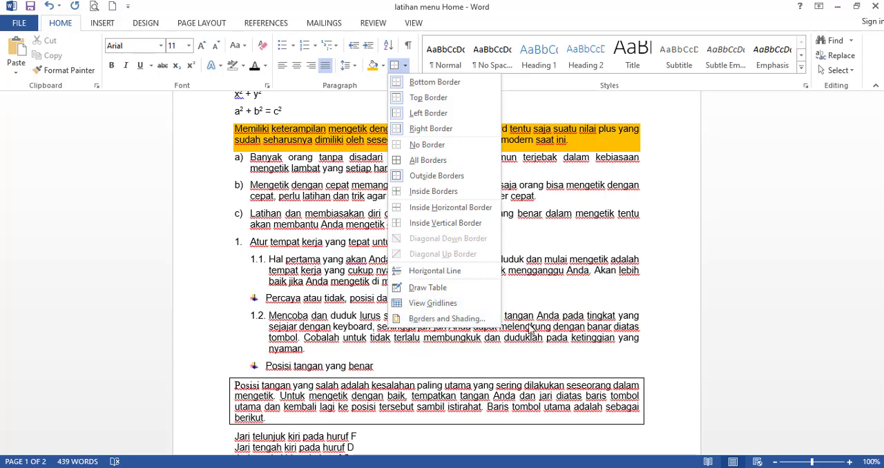
{"action": "left_click", "coordinate": [437, 319]}
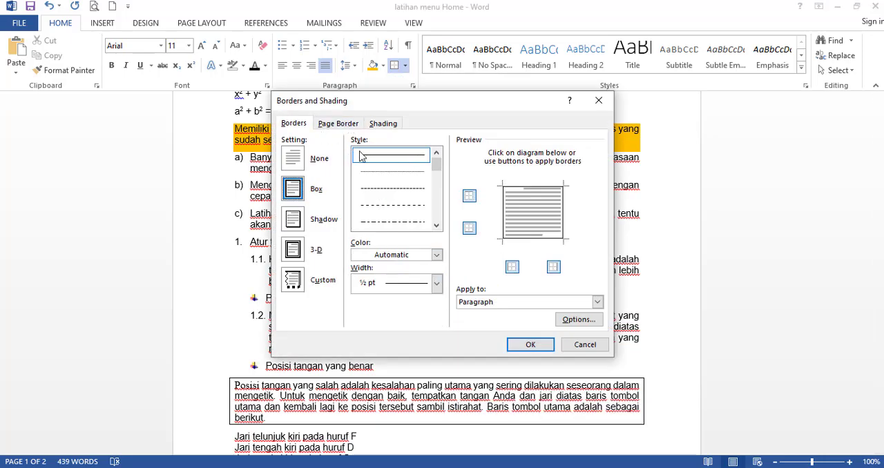
{"action": "left_click", "coordinate": [338, 125]}
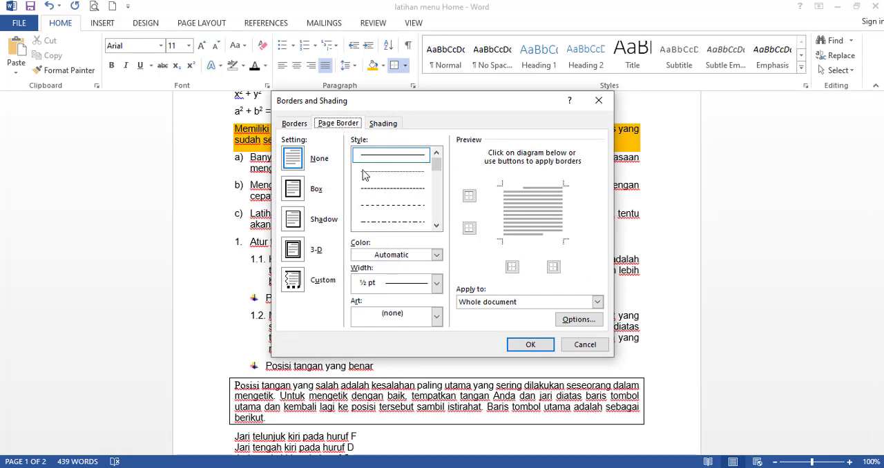
{"action": "left_click", "coordinate": [436, 318]}
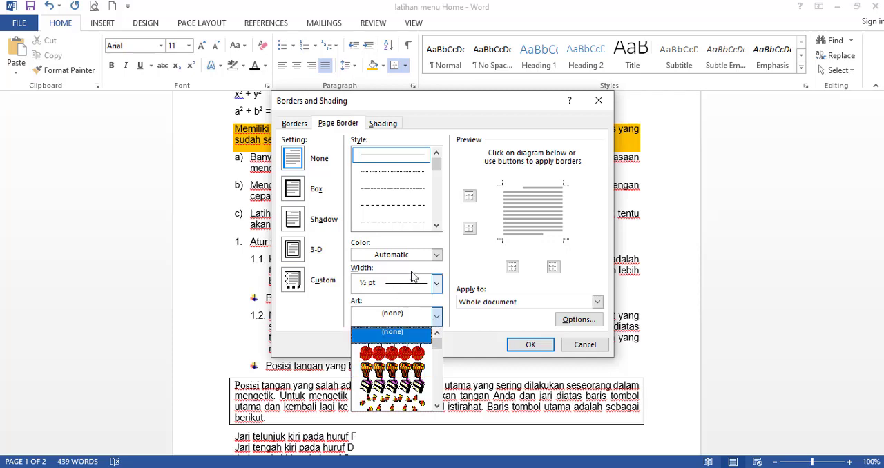
{"action": "left_click", "coordinate": [423, 285]}
{"action": "left_click", "coordinate": [436, 255]}
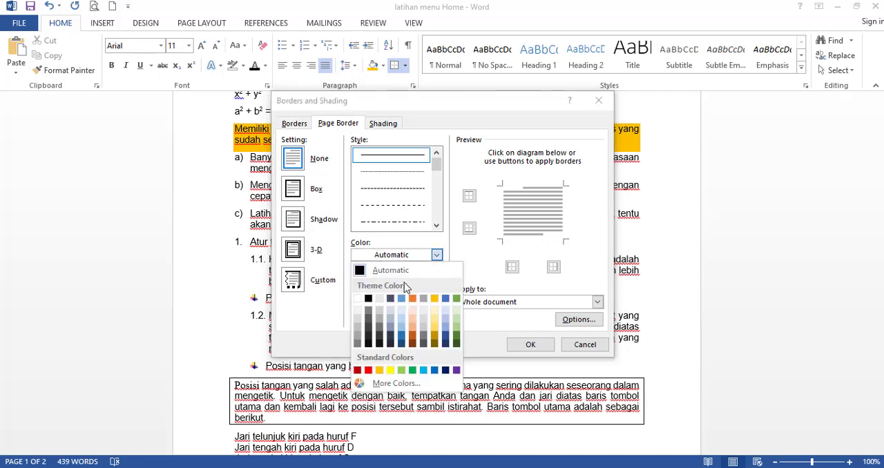
{"action": "left_click", "coordinate": [368, 370]}
{"action": "left_click", "coordinate": [390, 283]}
{"action": "left_click", "coordinate": [389, 367]}
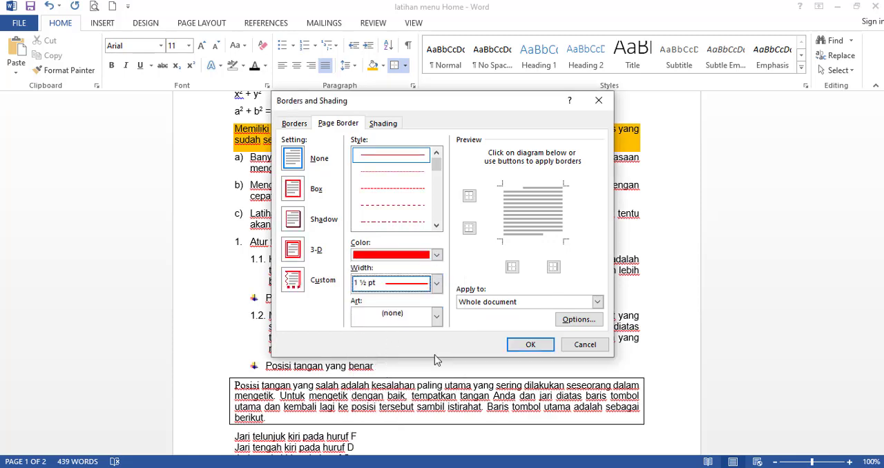
Apply the teal and orange art pattern as a 10 pt box page border around the whole document.
{"action": "left_click", "coordinate": [436, 318]}
{"action": "left_click_drag", "start_coordinate": [436, 342], "coordinate": [432, 369]}
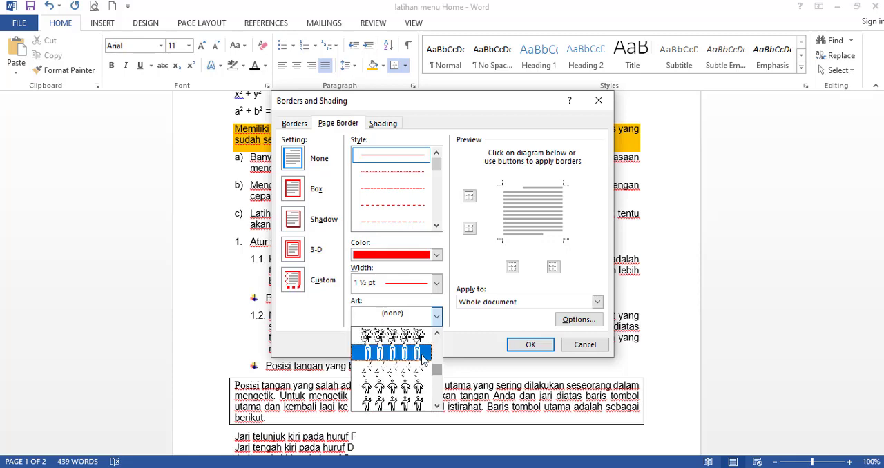
{"action": "scroll", "coordinate": [406, 360], "scroll_direction": "up", "scroll_amount": 5}
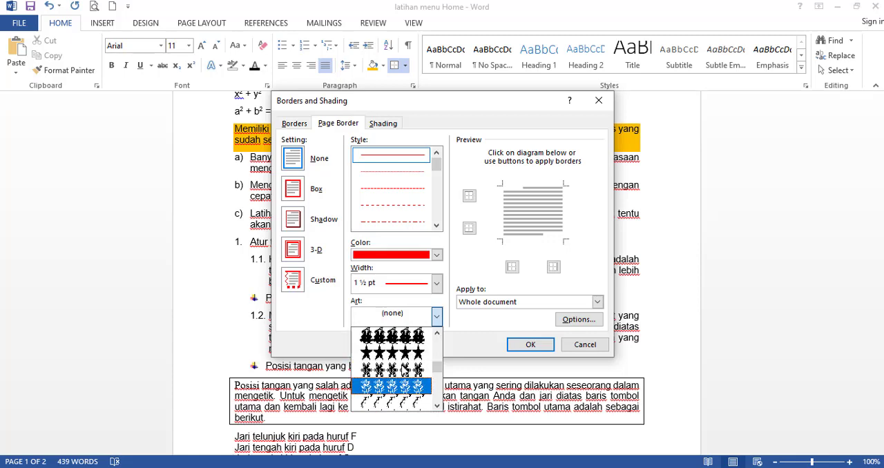
{"action": "scroll", "coordinate": [404, 374], "scroll_direction": "up", "scroll_amount": 2}
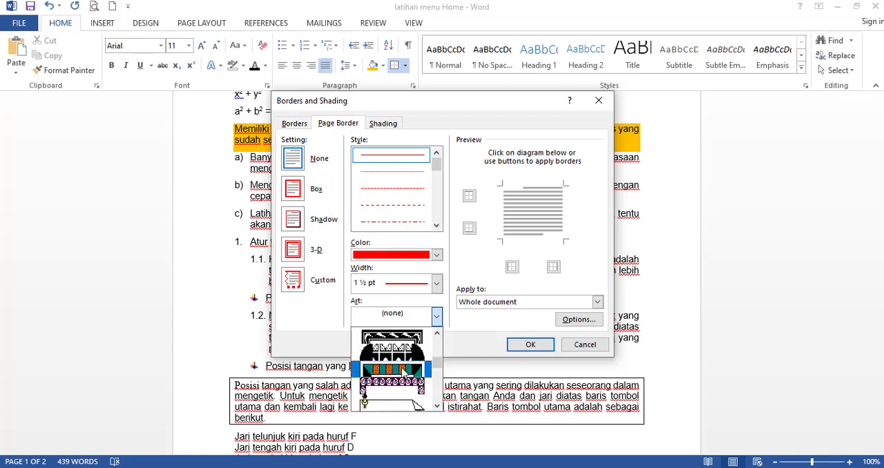
{"action": "left_click", "coordinate": [404, 375]}
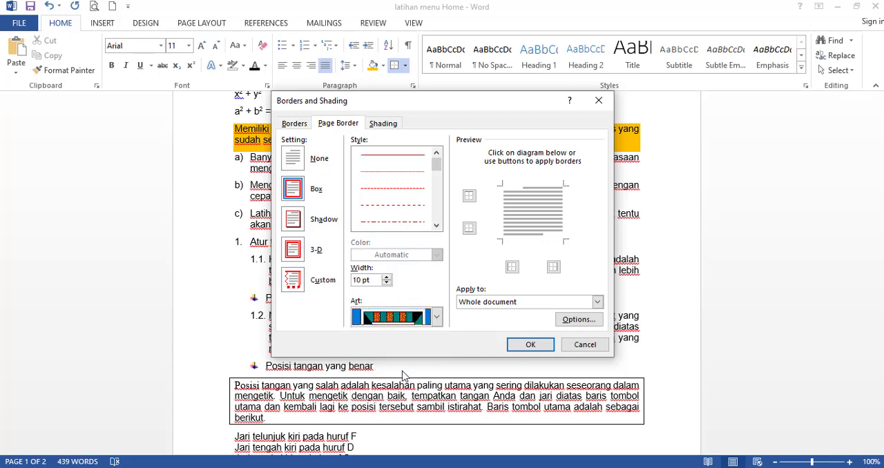
{"action": "left_click", "coordinate": [436, 317]}
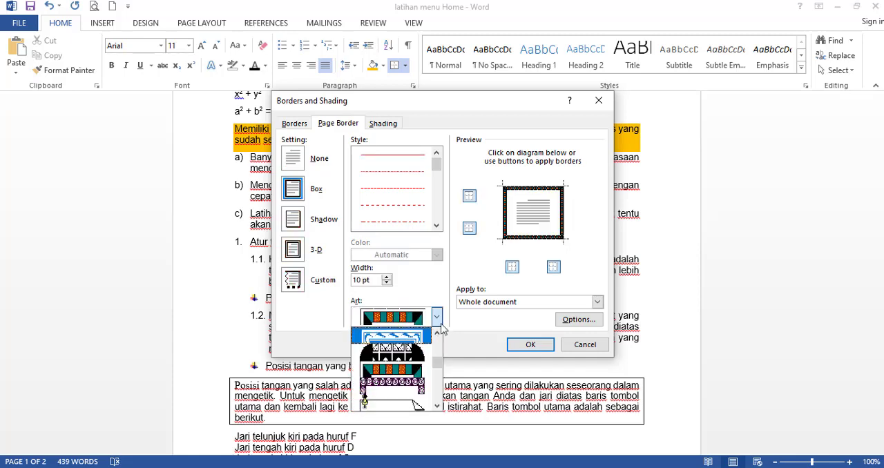
{"action": "left_click", "coordinate": [508, 343]}
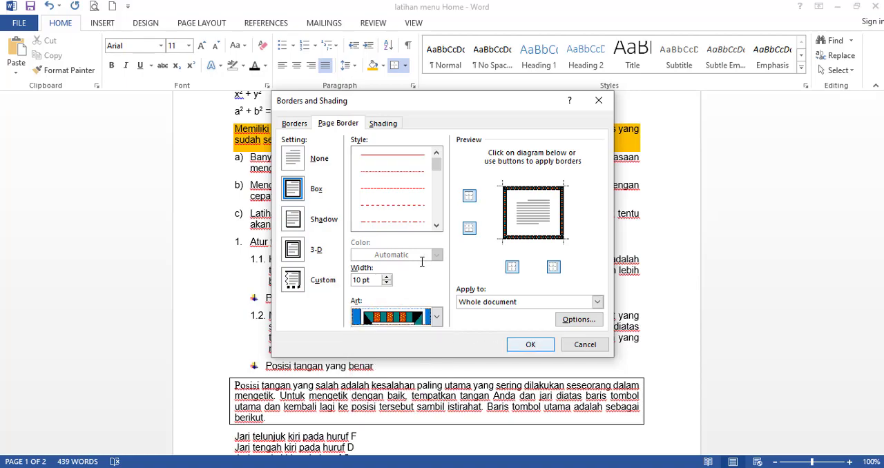
{"action": "key", "text": "Return"}
{"action": "scroll", "coordinate": [414, 257], "scroll_direction": "down", "scroll_amount": 10}
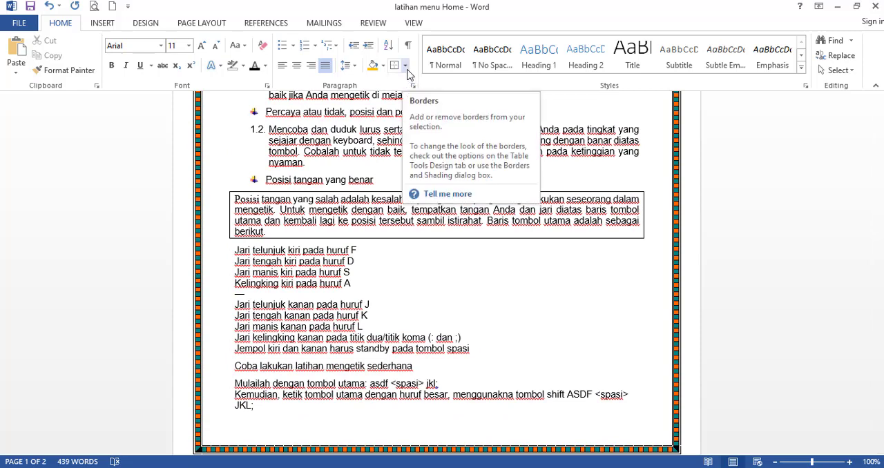
{"action": "left_click", "coordinate": [405, 66]}
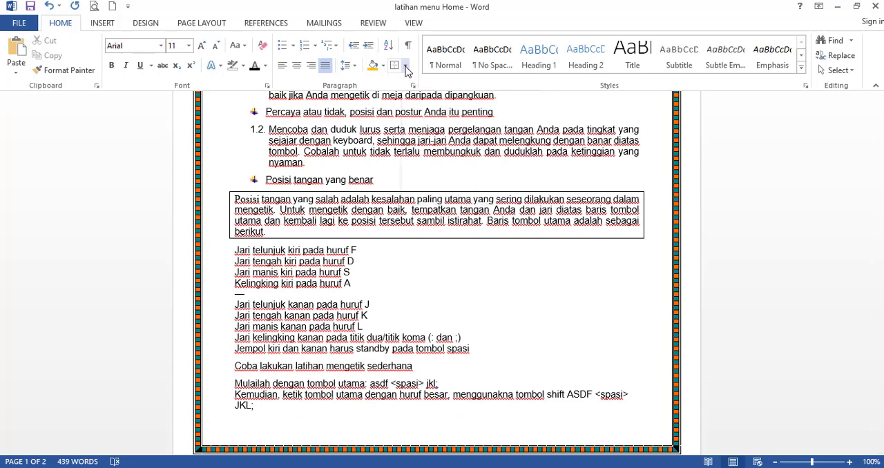
{"action": "left_click", "coordinate": [350, 292]}
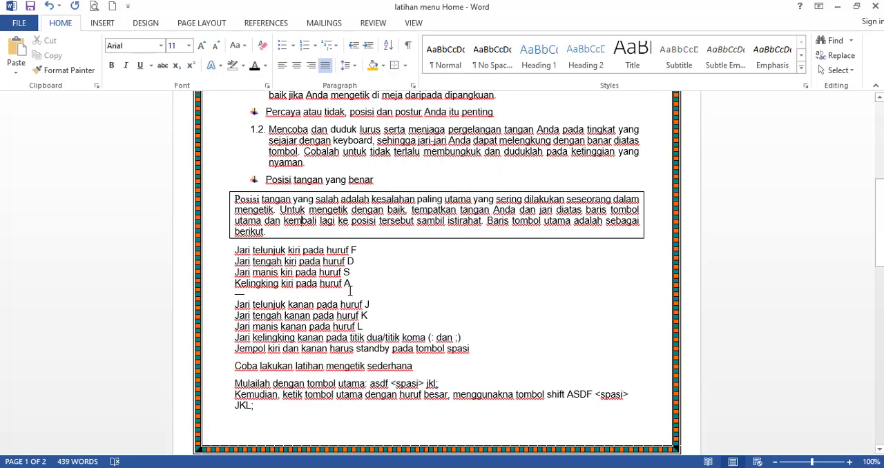
{"action": "scroll", "coordinate": [464, 152], "scroll_direction": "up", "scroll_amount": 8}
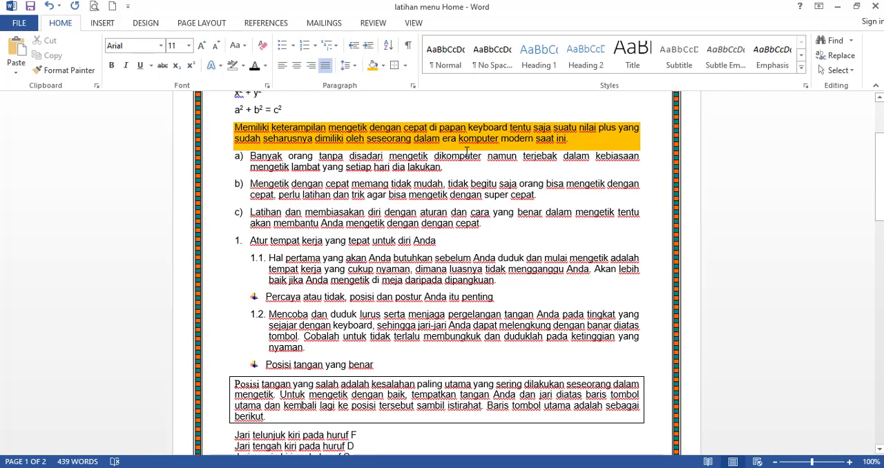
Try the Normal, Heading 1 to Heading 5 and Intense Quote styles on the "CARA MENGETIK CEPAT" heading.
{"action": "left_click", "coordinate": [400, 174]}
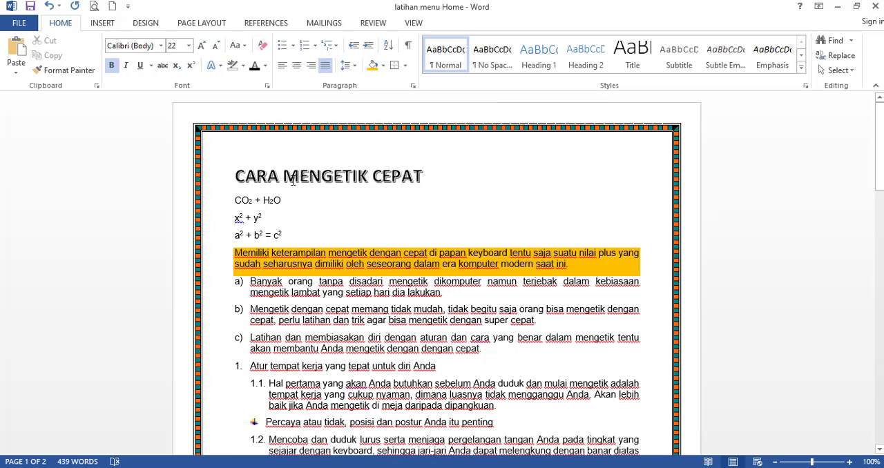
{"action": "left_click_drag", "start_coordinate": [235, 176], "coordinate": [414, 187]}
{"action": "left_click", "coordinate": [439, 55]}
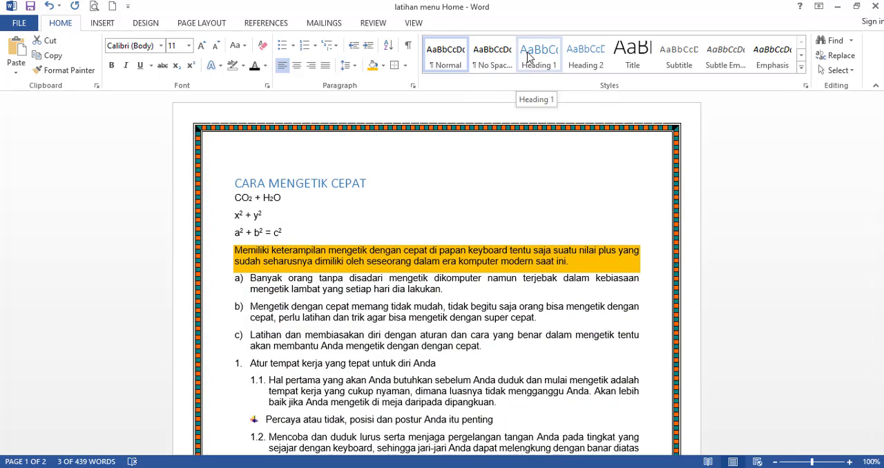
{"action": "left_click", "coordinate": [528, 57]}
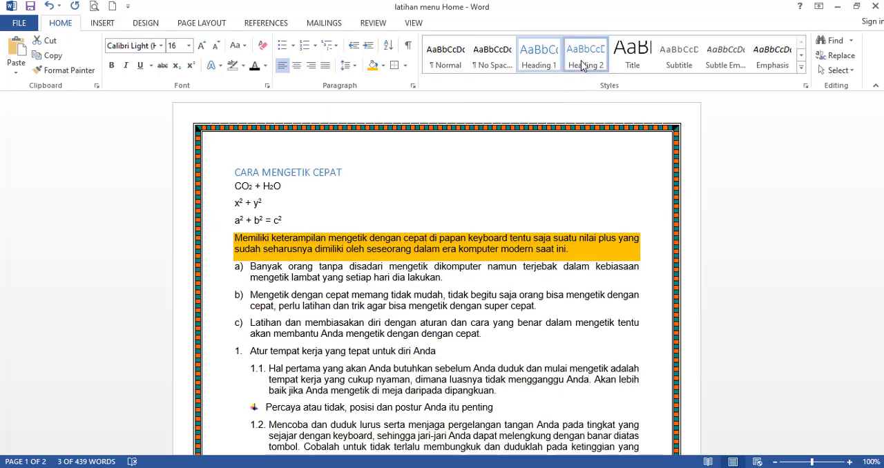
{"action": "left_click", "coordinate": [584, 60]}
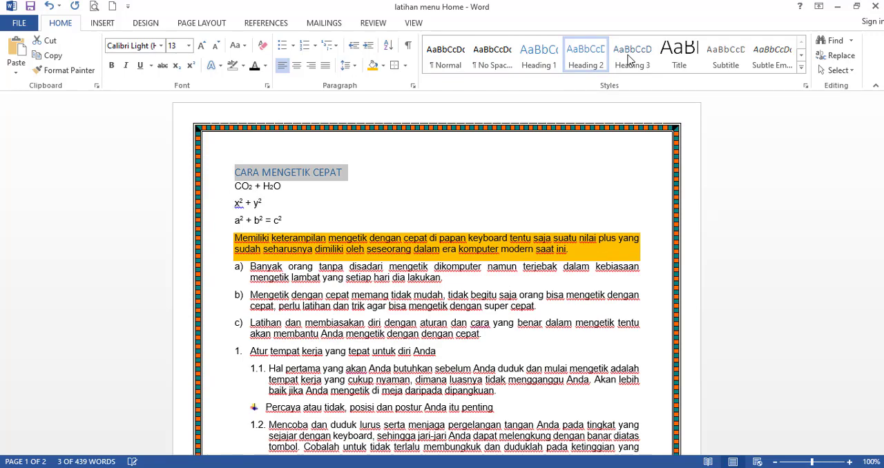
{"action": "left_click", "coordinate": [628, 60]}
{"action": "left_click", "coordinate": [669, 62]}
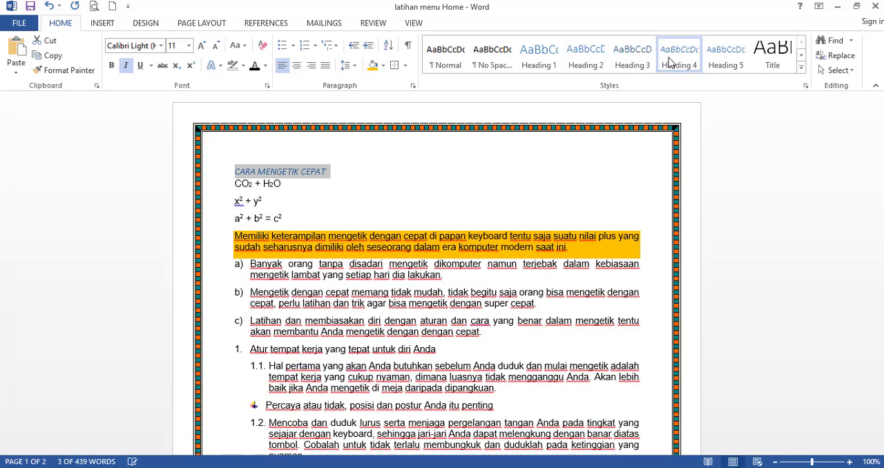
{"action": "left_click", "coordinate": [722, 61]}
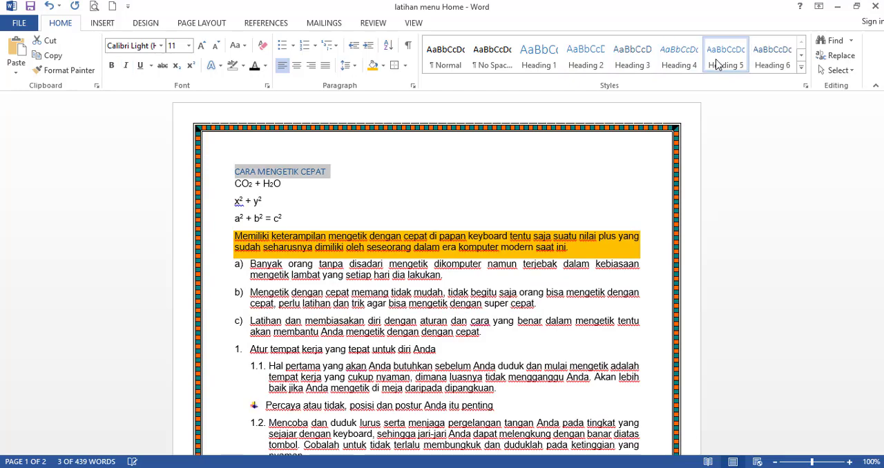
{"action": "left_click", "coordinate": [800, 67]}
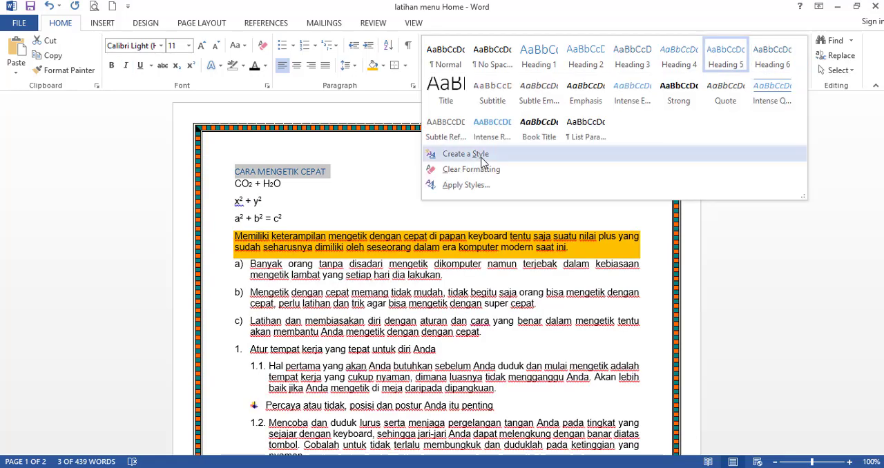
{"action": "left_click", "coordinate": [762, 93]}
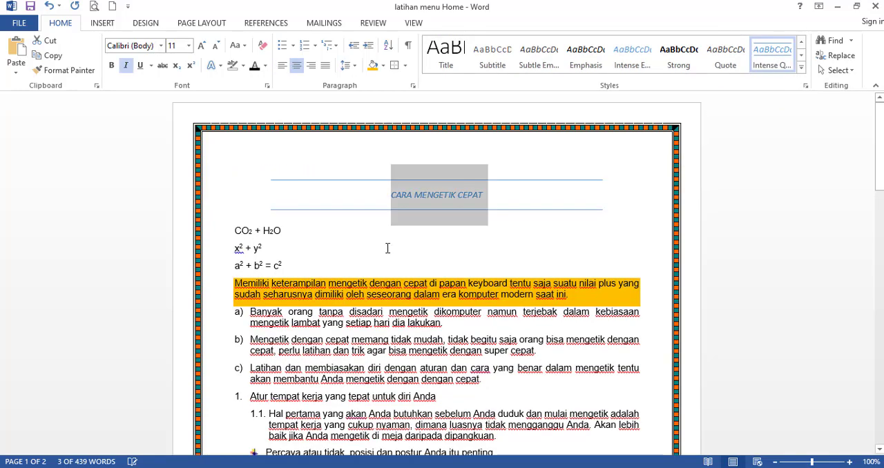
Apply the Title style, centred, to the "CARA MENGETIK CEPAT" heading and the Subtitle style to the "Memiliki" paragraph.
{"action": "left_click", "coordinate": [802, 69]}
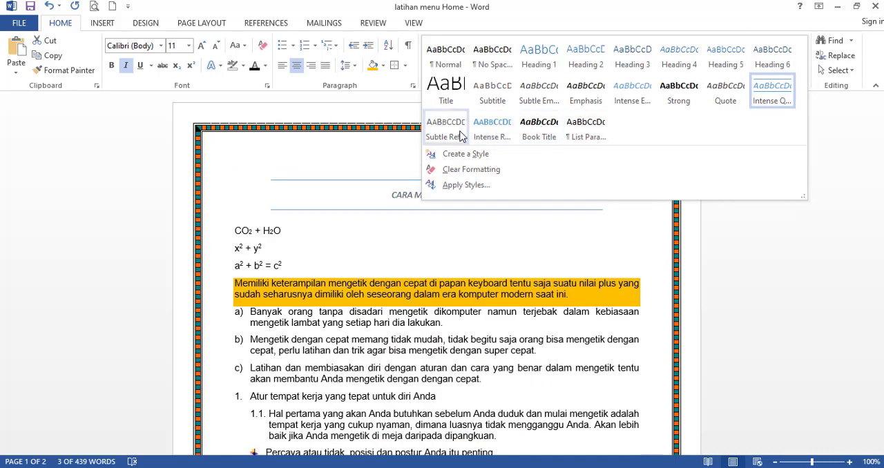
{"action": "left_click", "coordinate": [446, 89]}
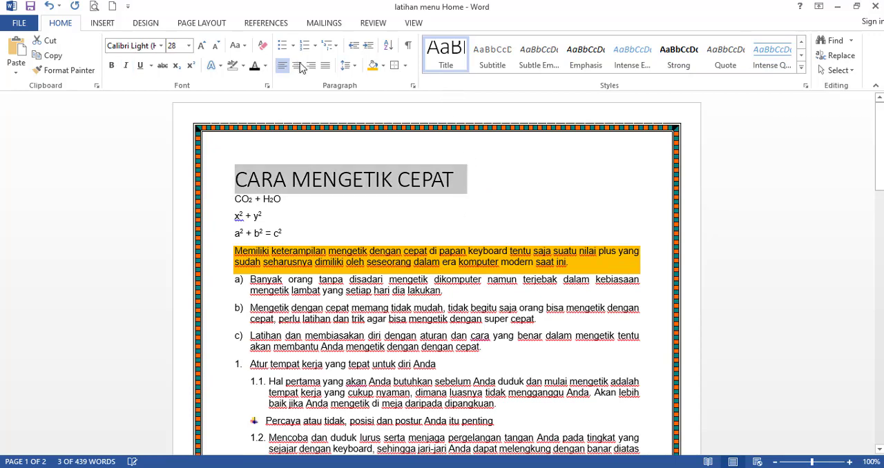
{"action": "left_click", "coordinate": [297, 65]}
{"action": "left_click", "coordinate": [484, 179]}
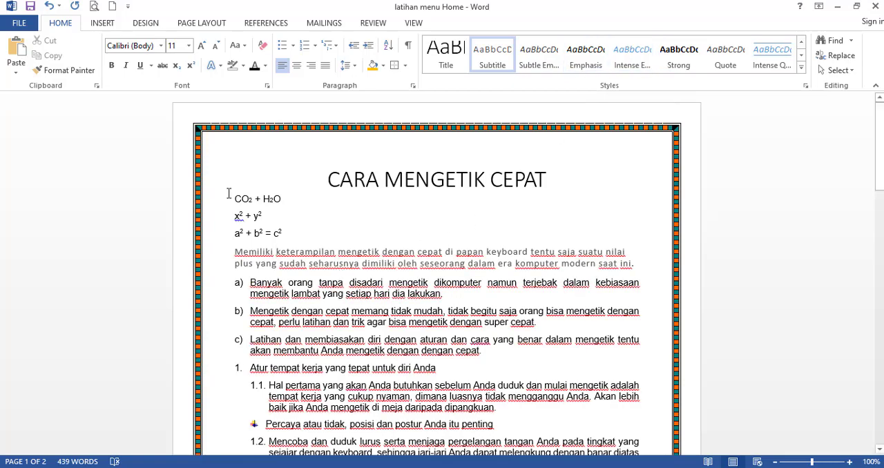
Search the document for the word "orang" and select the search term for replacement.
{"action": "scroll", "coordinate": [228, 193], "scroll_direction": "down", "scroll_amount": 2}
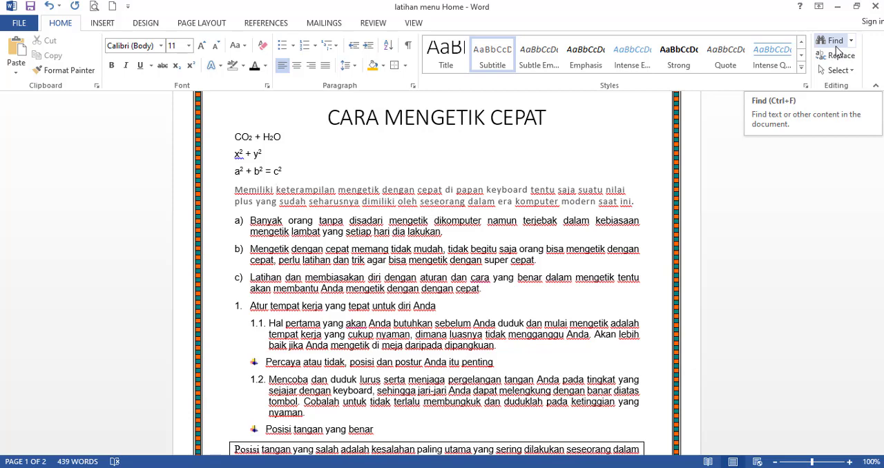
{"action": "left_click", "coordinate": [485, 236]}
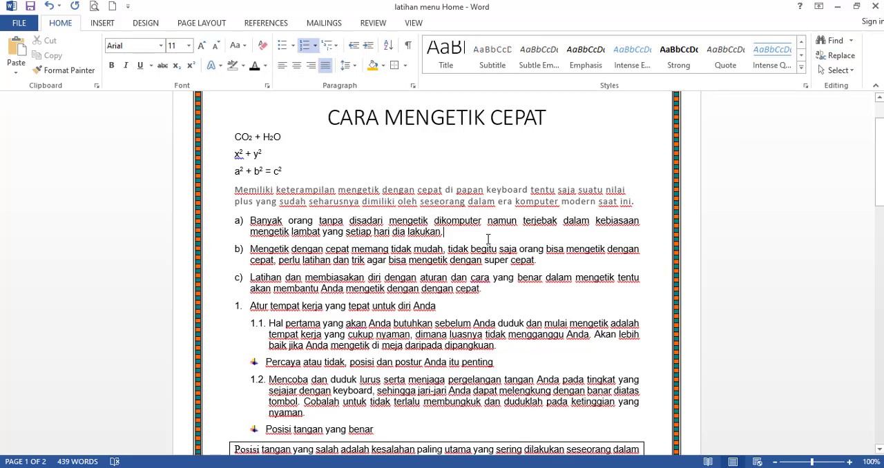
{"action": "left_click", "coordinate": [833, 43]}
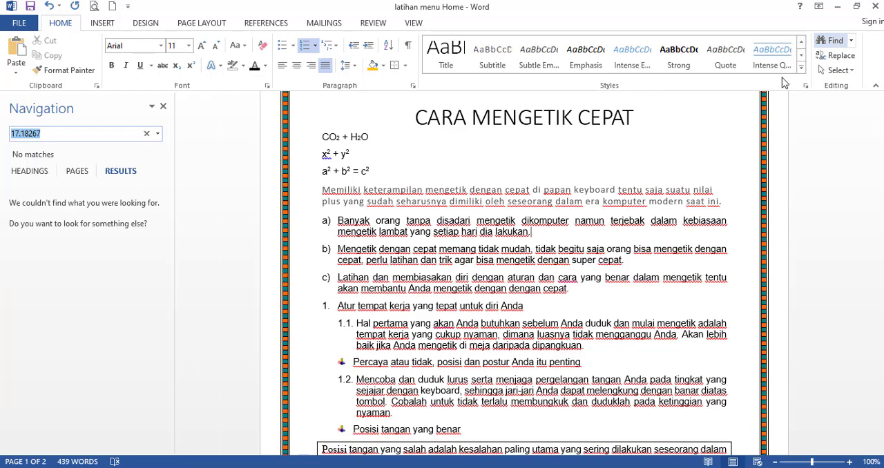
{"action": "type", "text": "orang"}
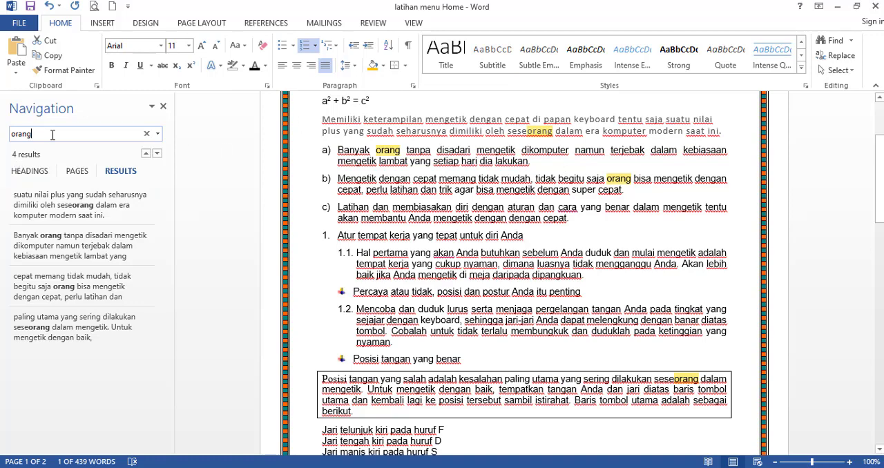
{"action": "left_click_drag", "start_coordinate": [53, 135], "coordinate": [3, 138]}
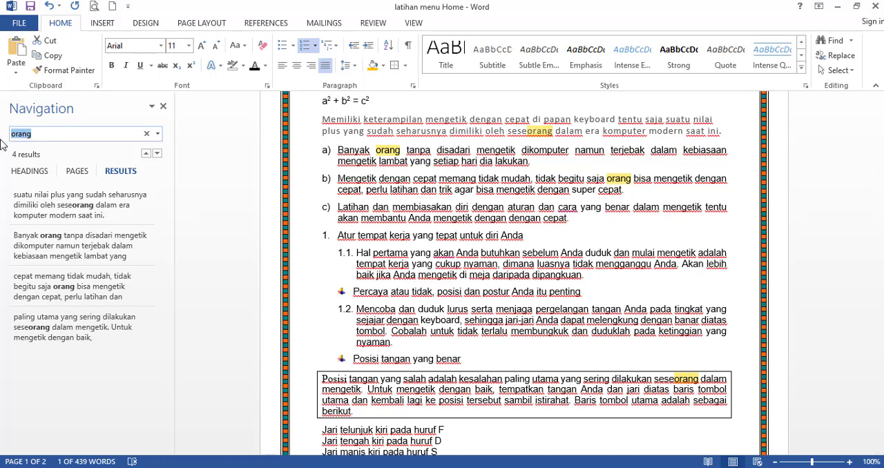
Search the document for the word "super" and for the last first name in the name list.
{"action": "type", "text": "super"}
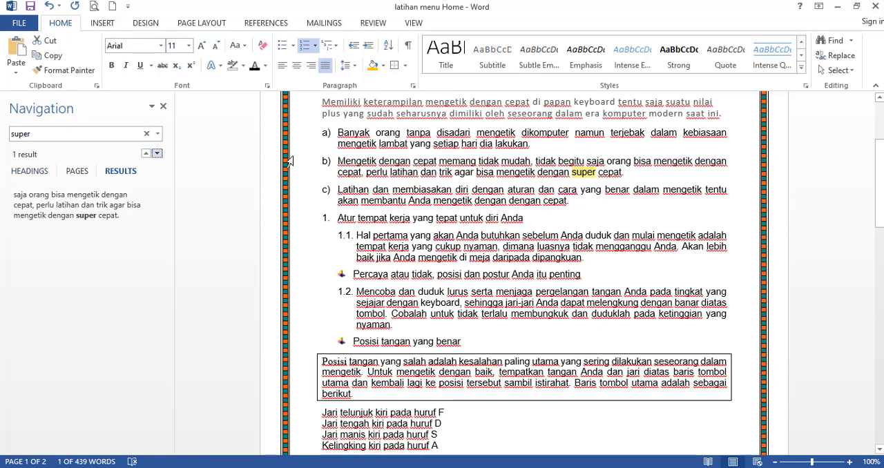
{"action": "left_click", "coordinate": [164, 107]}
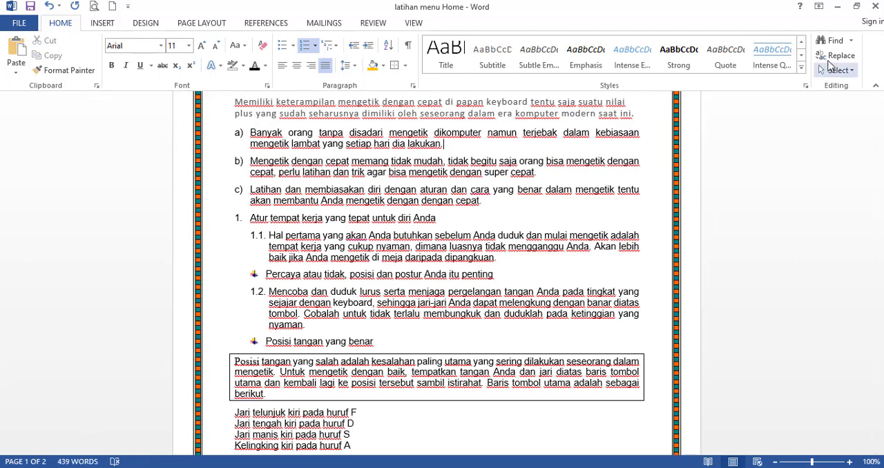
{"action": "key", "text": "ctrl+f"}
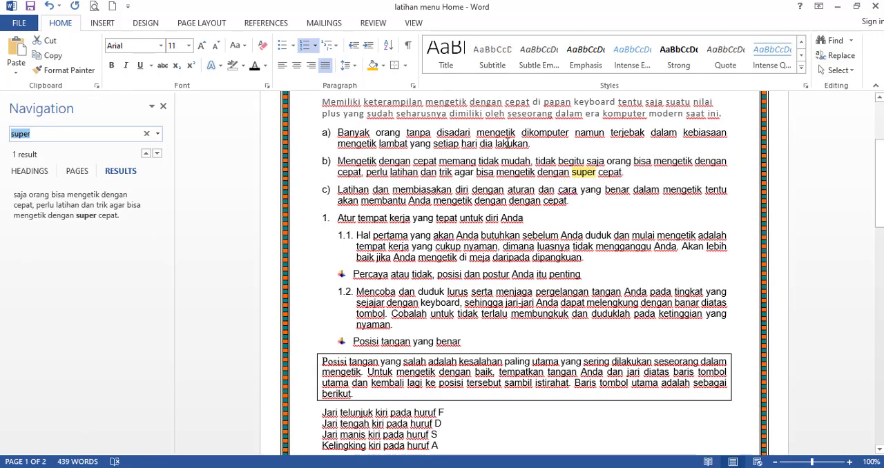
{"action": "type", "text": "aisyah"}
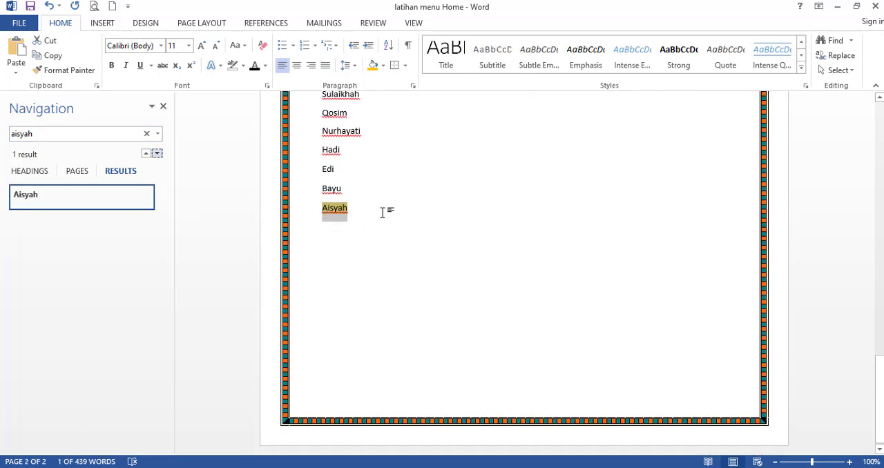
{"action": "left_click", "coordinate": [163, 107]}
{"action": "scroll", "coordinate": [438, 199], "scroll_direction": "up", "scroll_amount": 6}
{"action": "scroll", "coordinate": [437, 199], "scroll_direction": "up", "scroll_amount": 15}
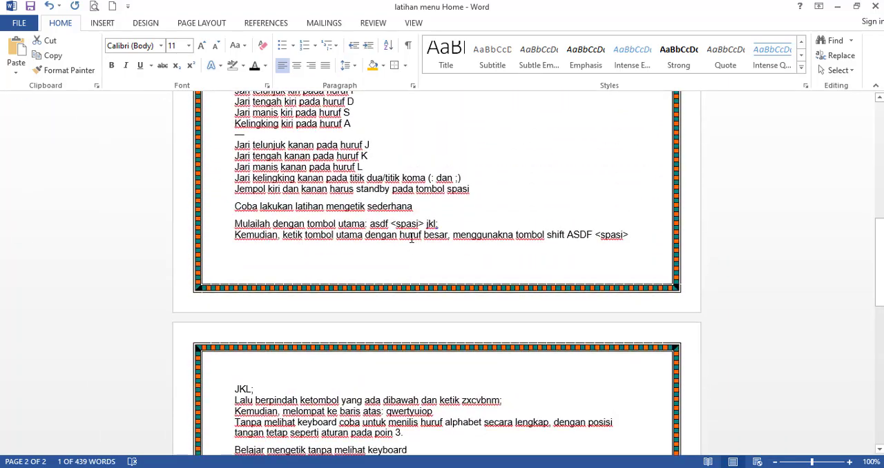
Replace all occurrences of the last first name in the name list with that person's full name.
{"action": "left_click", "coordinate": [405, 218]}
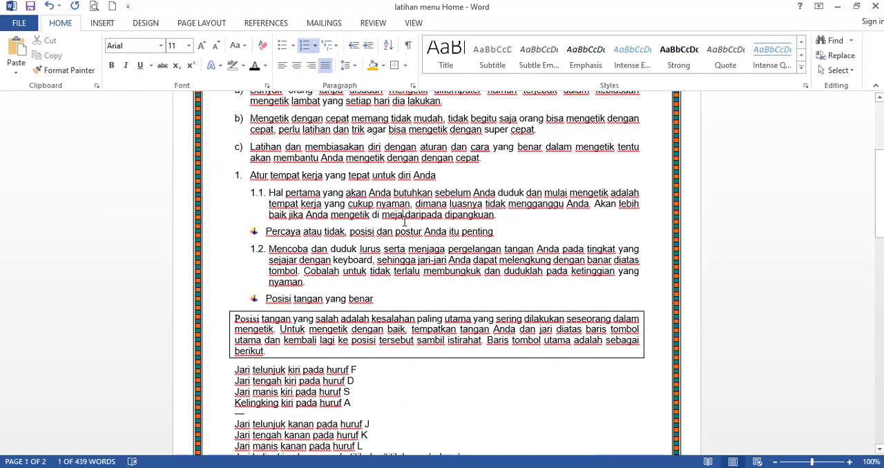
{"action": "left_click", "coordinate": [841, 61]}
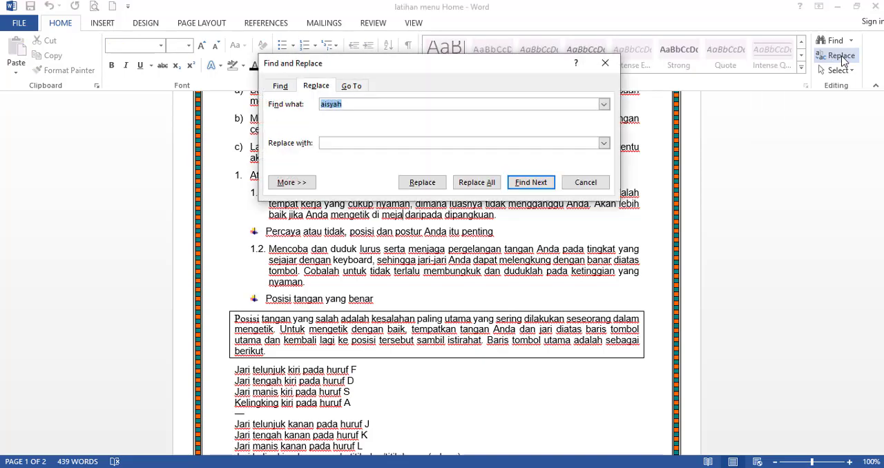
{"action": "left_click_drag", "start_coordinate": [477, 65], "coordinate": [578, 67]}
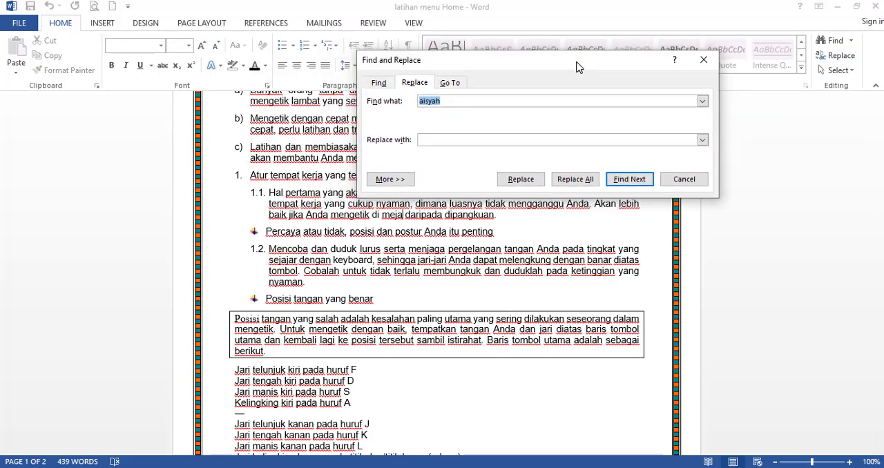
{"action": "left_click", "coordinate": [444, 139]}
{"action": "left_click_drag", "start_coordinate": [500, 67], "coordinate": [520, 68]}
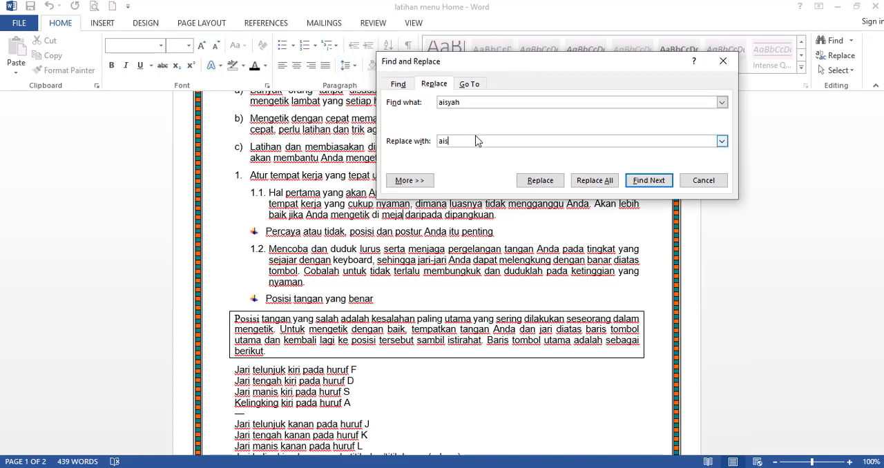
{"action": "left_click", "coordinate": [593, 184]}
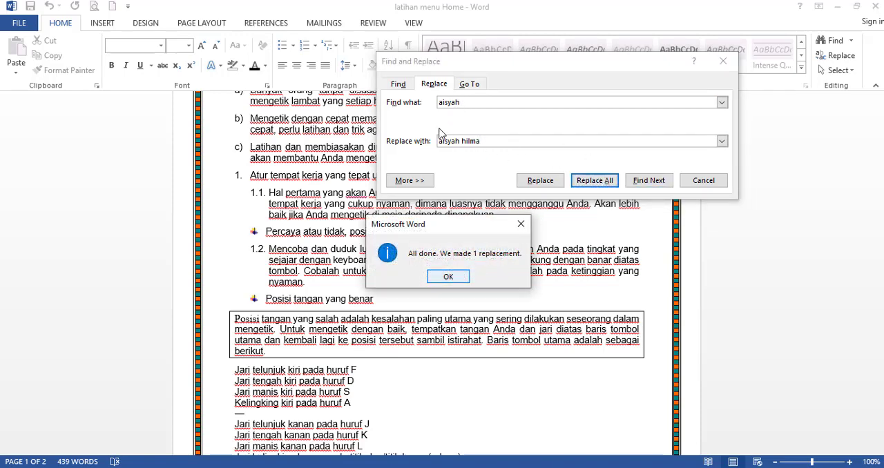
{"action": "left_click", "coordinate": [449, 277]}
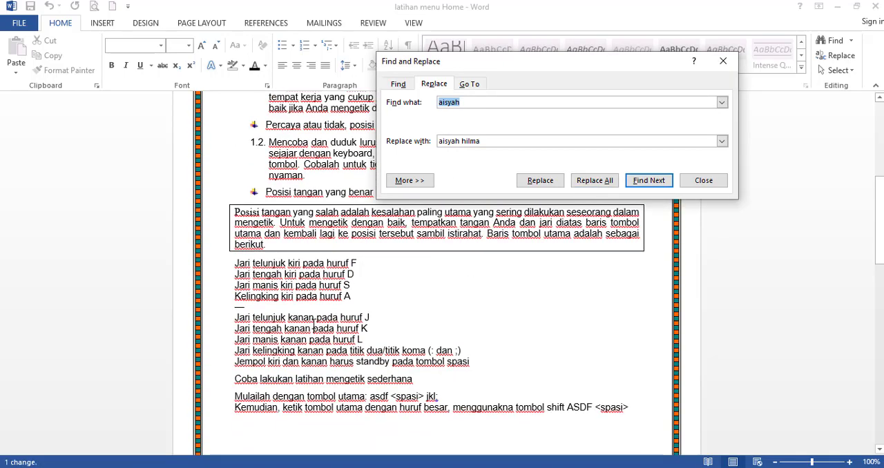
{"action": "key", "text": "Escape"}
{"action": "scroll", "coordinate": [314, 324], "scroll_direction": "down", "scroll_amount": 15}
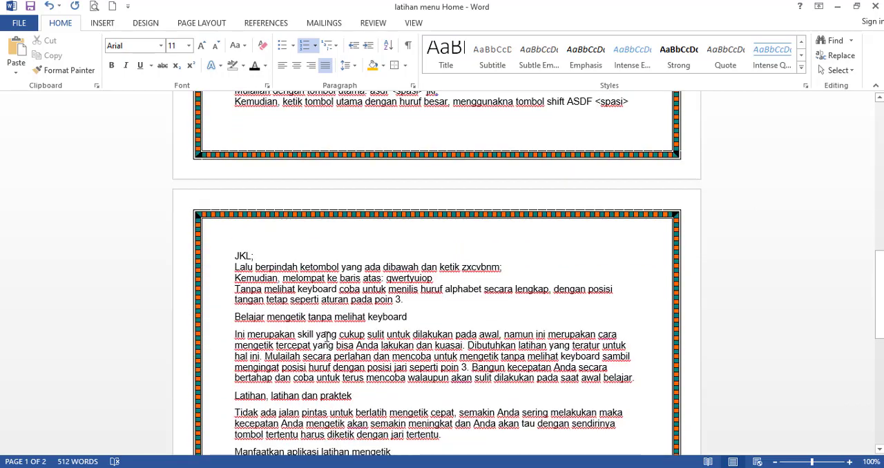
{"action": "left_click", "coordinate": [254, 287]}
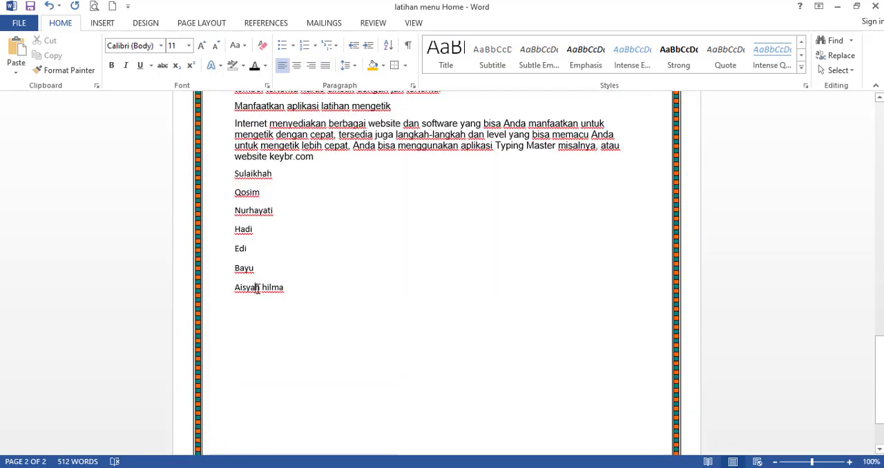
{"action": "scroll", "coordinate": [268, 288], "scroll_direction": "up", "scroll_amount": 4}
{"action": "scroll", "coordinate": [289, 286], "scroll_direction": "up", "scroll_amount": 4}
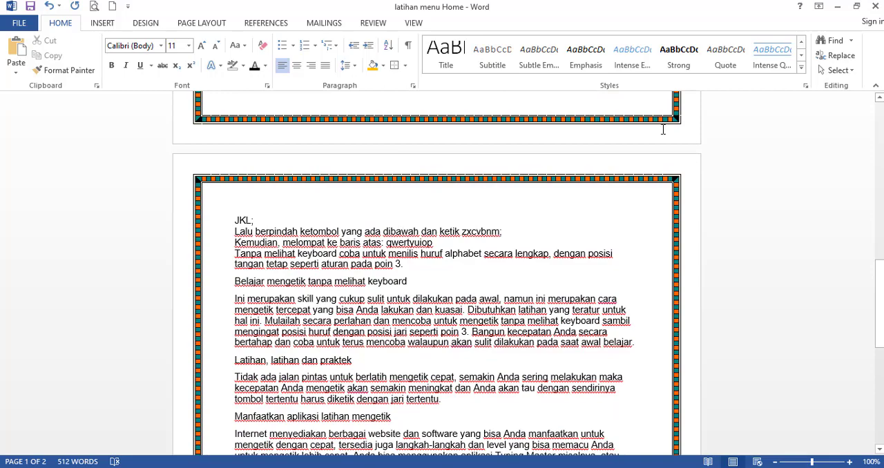
{"action": "key", "text": "ctrl+f"}
{"action": "scroll", "coordinate": [559, 221], "scroll_direction": "up", "scroll_amount": 3}
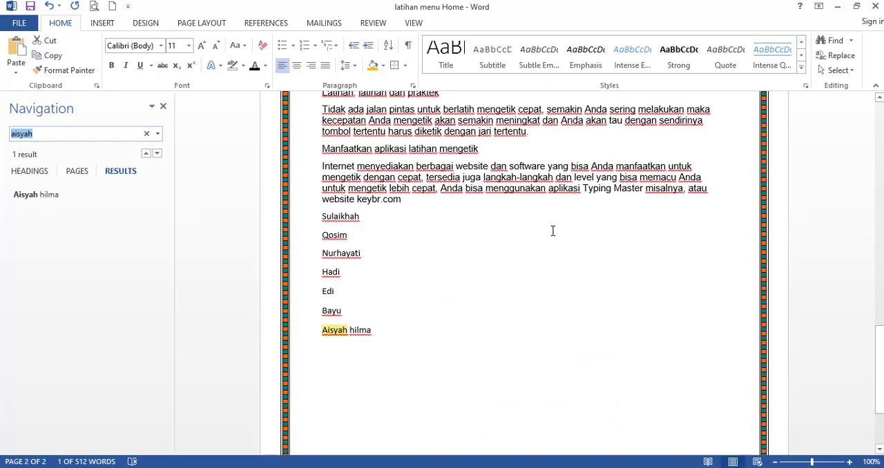
{"action": "left_click", "coordinate": [837, 56]}
{"action": "left_click", "coordinate": [704, 183]}
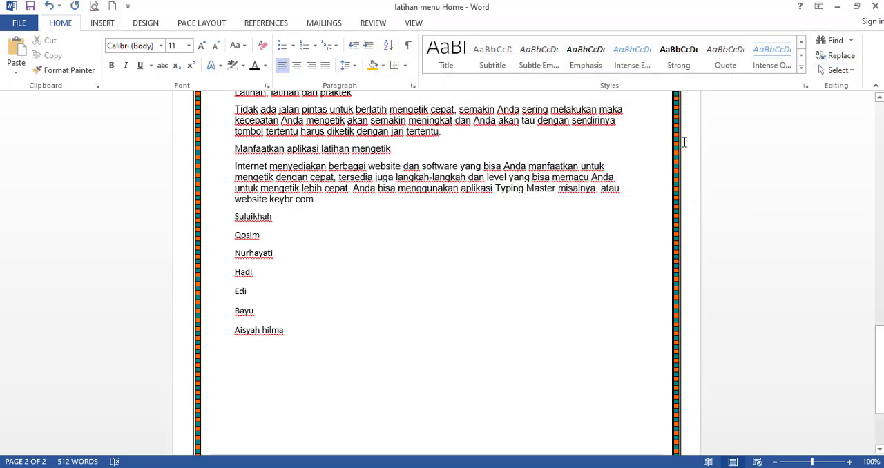
Replace all occurrences of "cepat" with "speed" throughout the document.
{"action": "key", "text": "ctrl+h"}
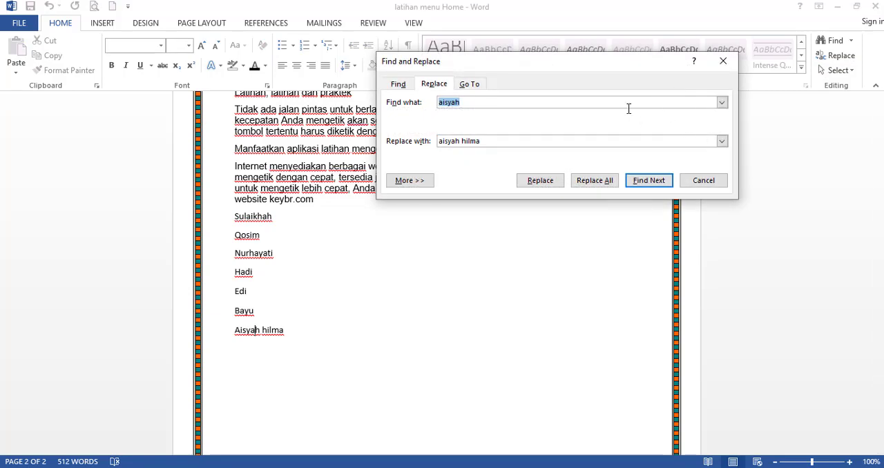
{"action": "type", "text": "cepat"}
{"action": "left_click_drag", "start_coordinate": [491, 140], "coordinate": [418, 146]}
{"action": "type", "text": "sp"}
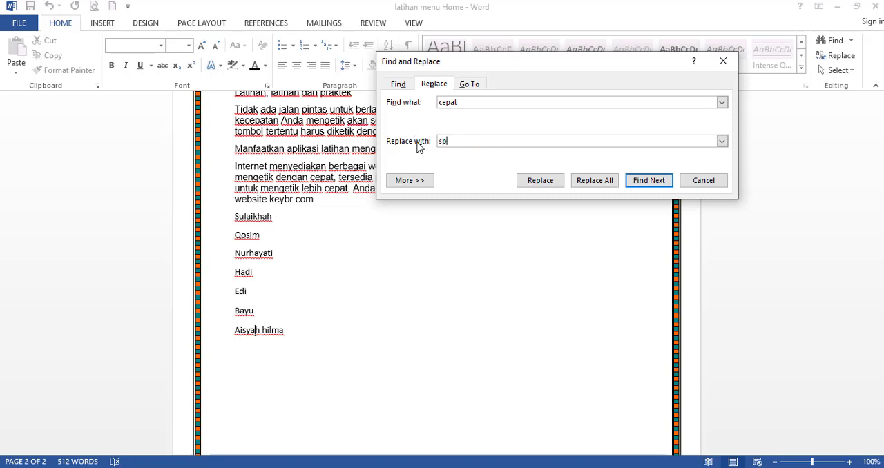
{"action": "type", "text": "eed"}
{"action": "left_click", "coordinate": [595, 185]}
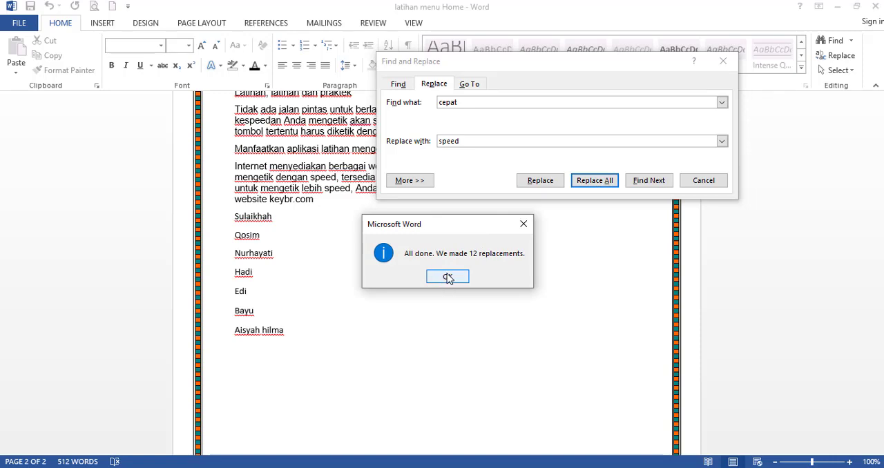
{"action": "left_click", "coordinate": [448, 277]}
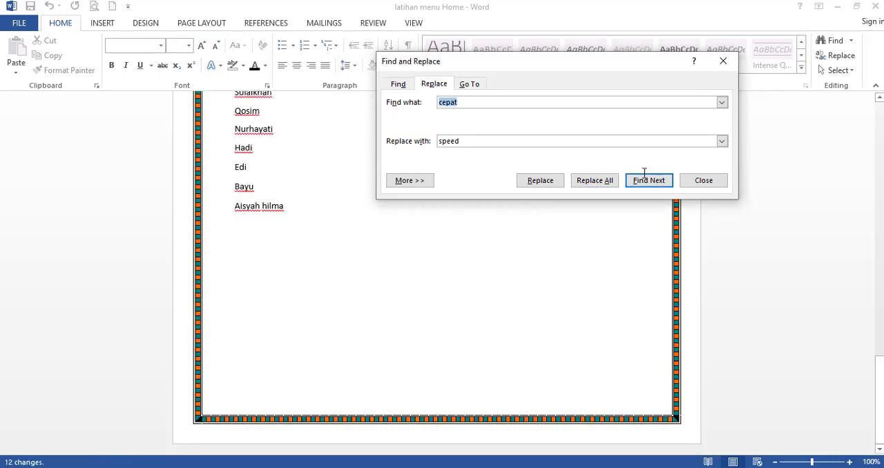
{"action": "left_click", "coordinate": [690, 180]}
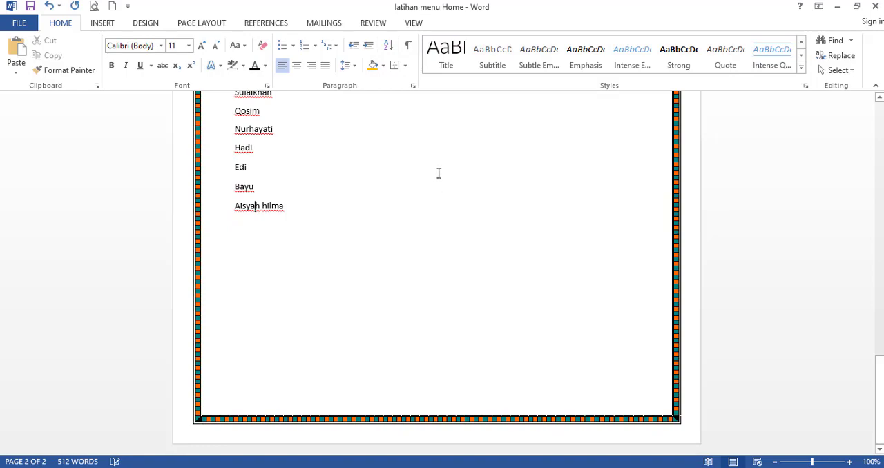
Search the document for "speed" to review the replaced words, and return to the beginning of the document.
{"action": "key", "text": "Page_Up"}
{"action": "scroll", "coordinate": [412, 224], "scroll_direction": "down", "scroll_amount": 2}
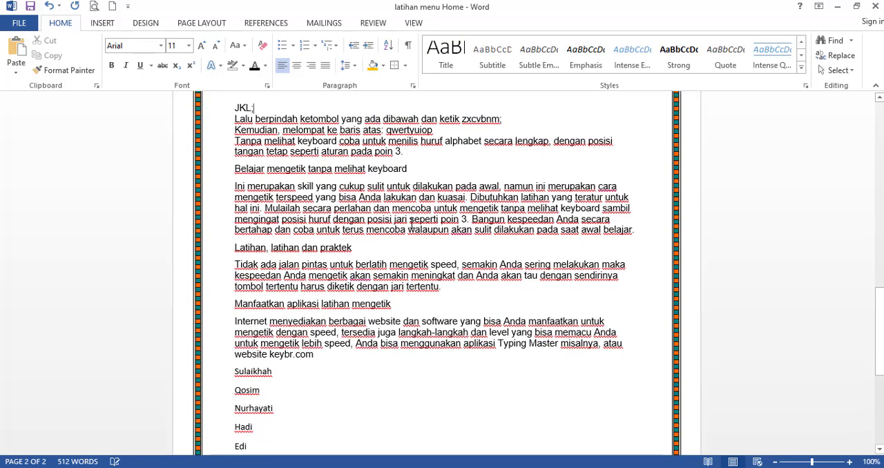
{"action": "key", "text": "ctrl+f"}
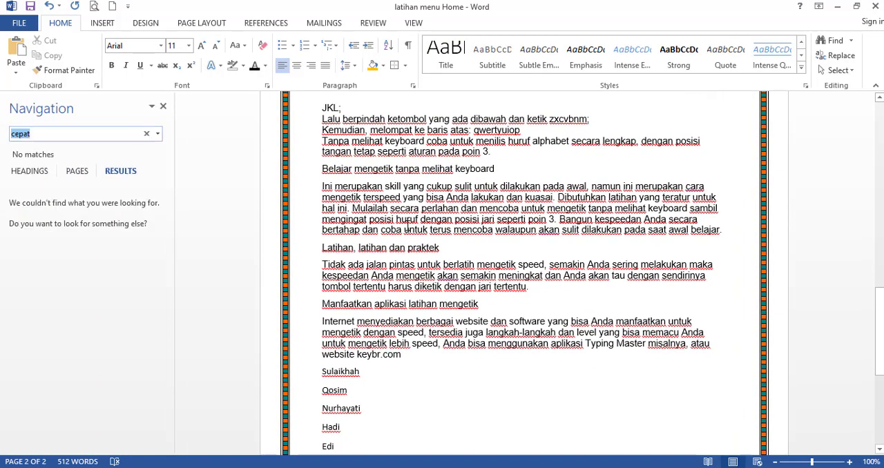
{"action": "type", "text": "speed"}
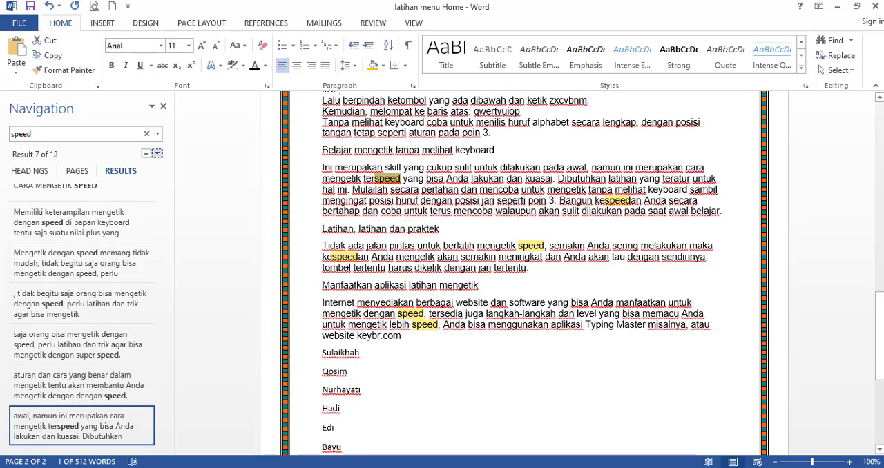
{"action": "left_click", "coordinate": [164, 107]}
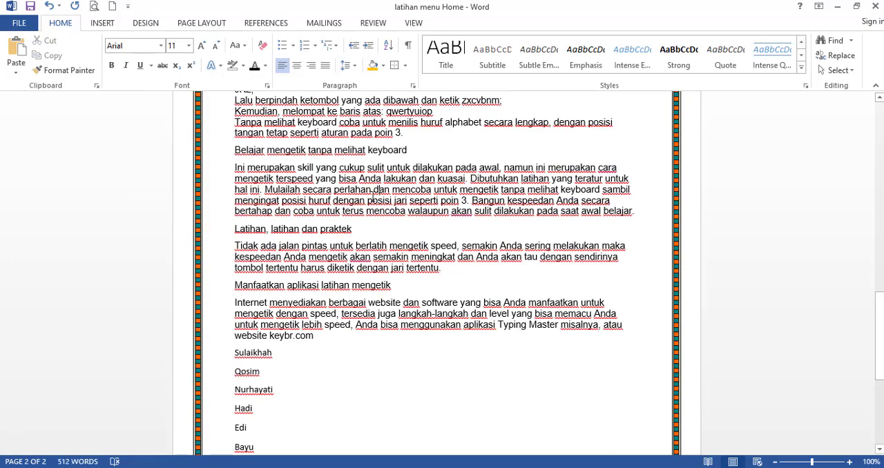
{"action": "scroll", "coordinate": [369, 199], "scroll_direction": "down", "scroll_amount": 1}
{"action": "scroll", "coordinate": [365, 199], "scroll_direction": "up", "scroll_amount": 7}
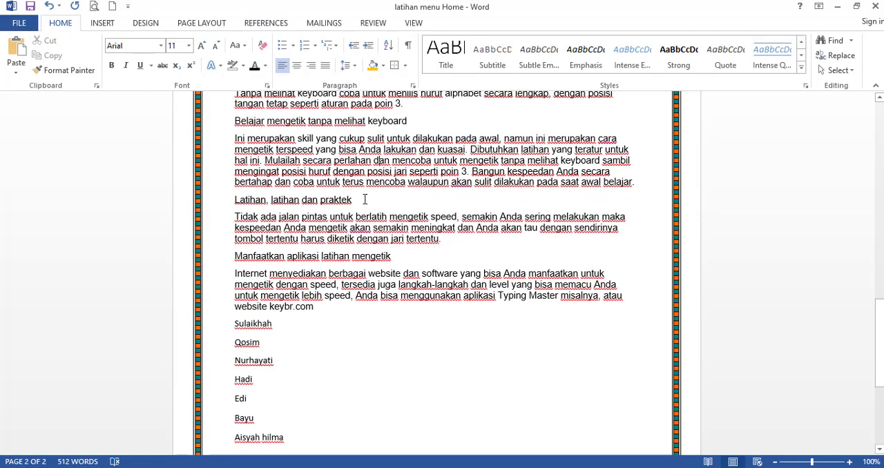
{"action": "scroll", "coordinate": [360, 195], "scroll_direction": "up", "scroll_amount": 20}
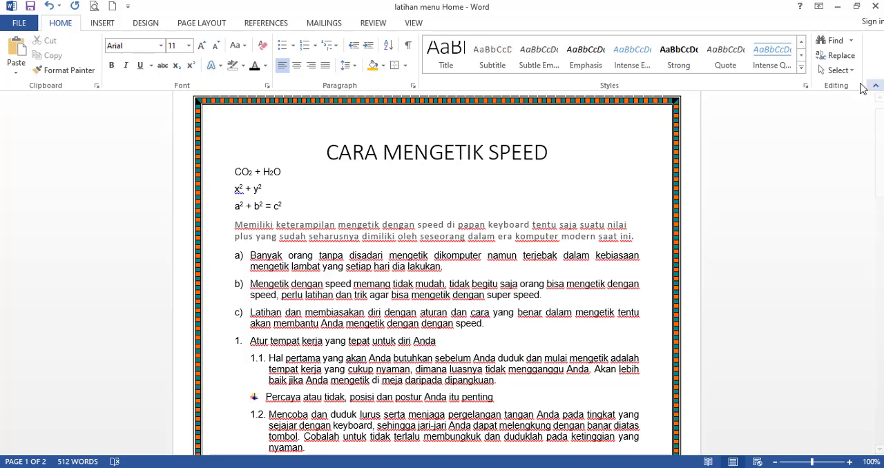
Select all of the document's content with Select All.
{"action": "left_click", "coordinate": [351, 267]}
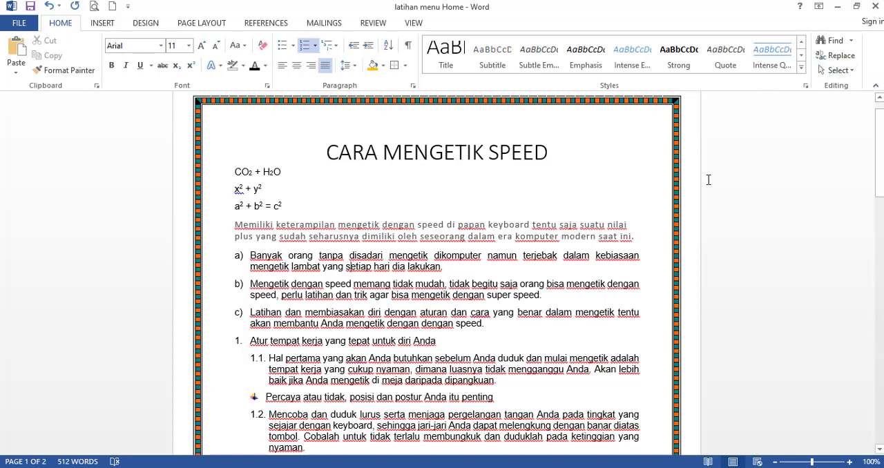
{"action": "left_click", "coordinate": [838, 70]}
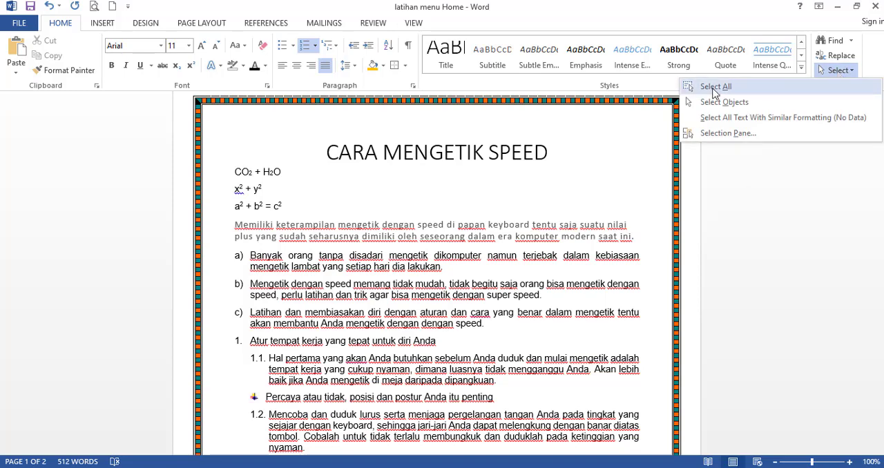
{"action": "left_click", "coordinate": [715, 87]}
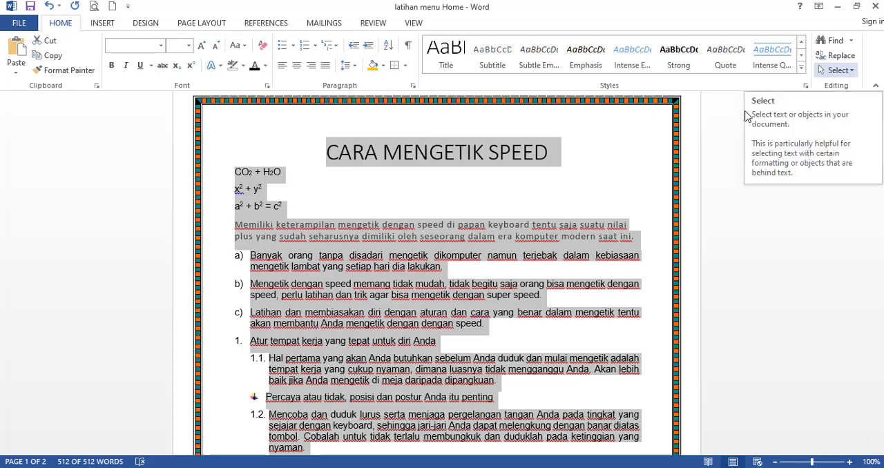
Turn on Select Objects and draw a selection frame across the body text below the heading.
{"action": "left_click", "coordinate": [838, 70]}
{"action": "left_click", "coordinate": [721, 100]}
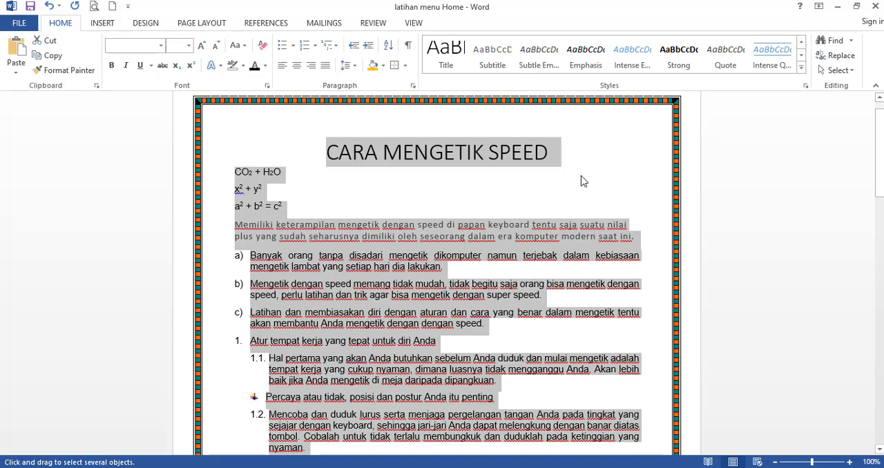
{"action": "left_click_drag", "start_coordinate": [581, 176], "coordinate": [223, 410]}
{"action": "scroll", "coordinate": [546, 171], "scroll_direction": "down", "scroll_amount": 1}
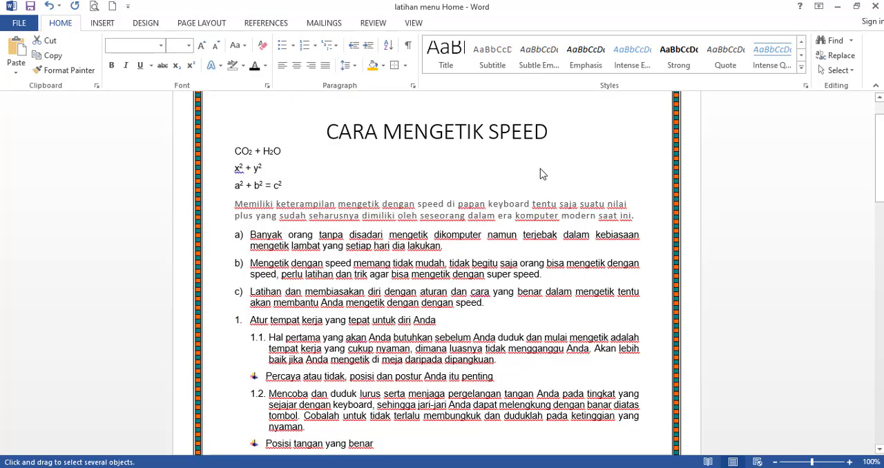
{"action": "scroll", "coordinate": [541, 169], "scroll_direction": "down", "scroll_amount": 5}
{"action": "scroll", "coordinate": [555, 169], "scroll_direction": "up", "scroll_amount": 6}
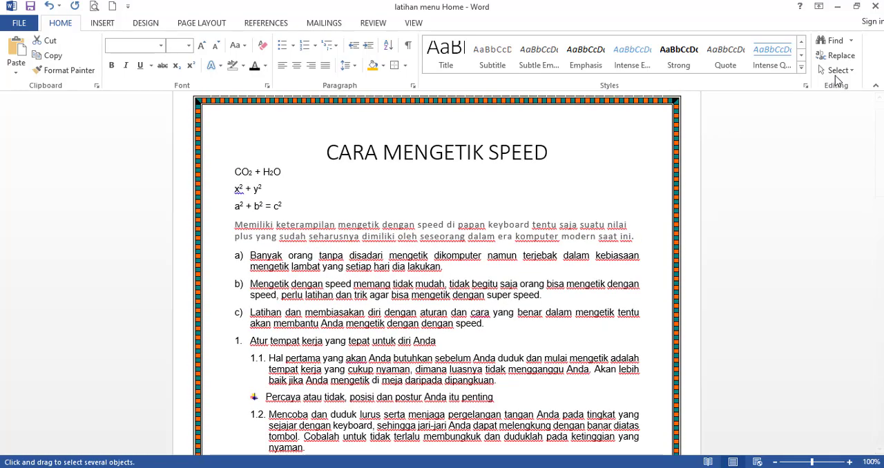
Leave Select Objects mode and select all text with formatting similar to list item a).
{"action": "left_click", "coordinate": [838, 70]}
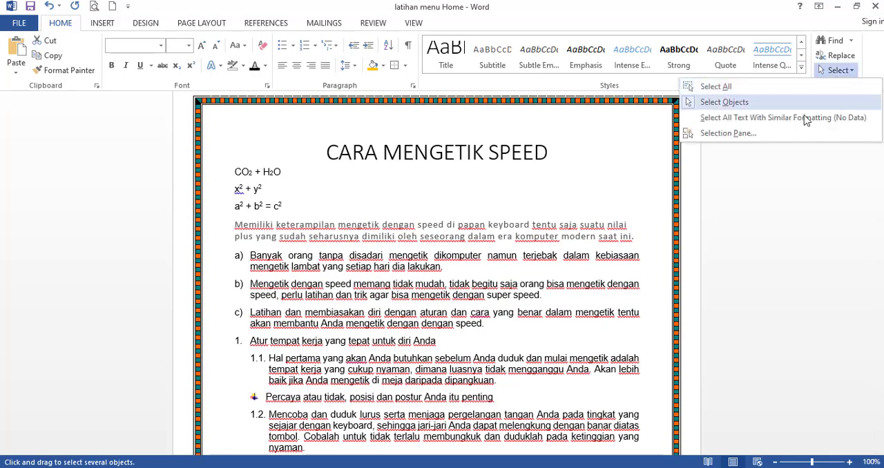
{"action": "left_click", "coordinate": [750, 119]}
{"action": "left_click", "coordinate": [453, 257]}
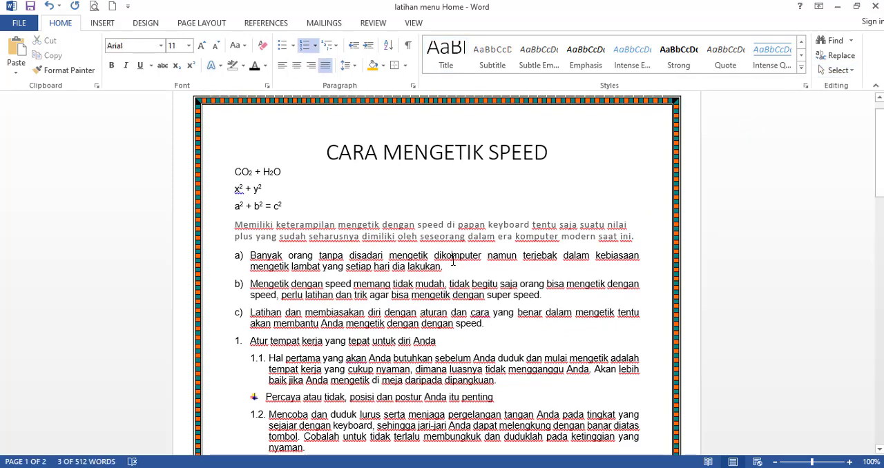
{"action": "left_click", "coordinate": [314, 260]}
{"action": "left_click", "coordinate": [837, 71]}
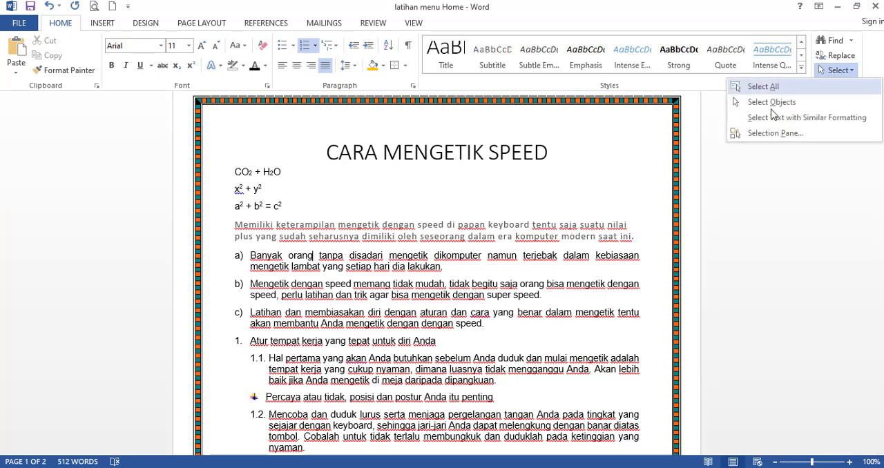
{"action": "left_click", "coordinate": [762, 119]}
{"action": "scroll", "coordinate": [254, 312], "scroll_direction": "down", "scroll_amount": 3}
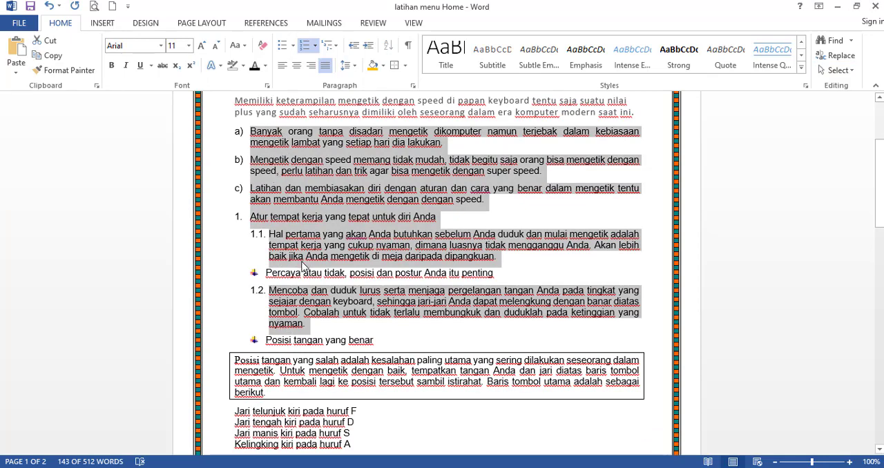
Select all text formatted like list item b), review the highlighted passages down the page, and clear the selection.
{"action": "left_click", "coordinate": [264, 278]}
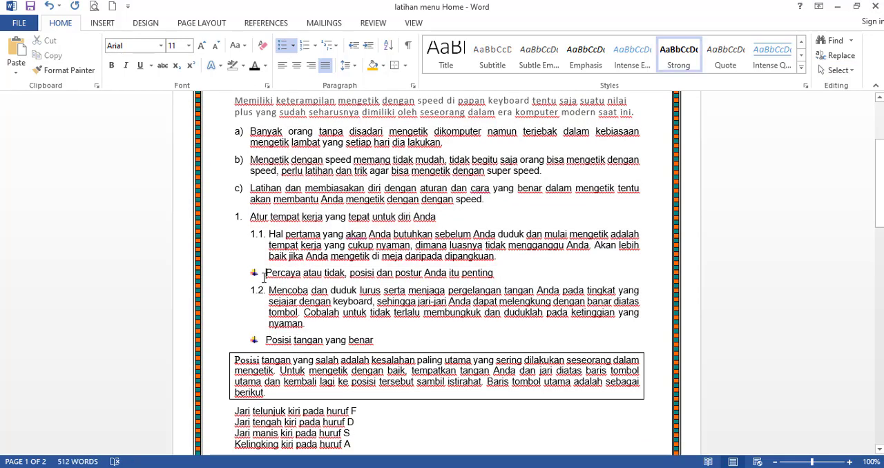
{"action": "left_click", "coordinate": [829, 69]}
{"action": "left_click", "coordinate": [799, 117]}
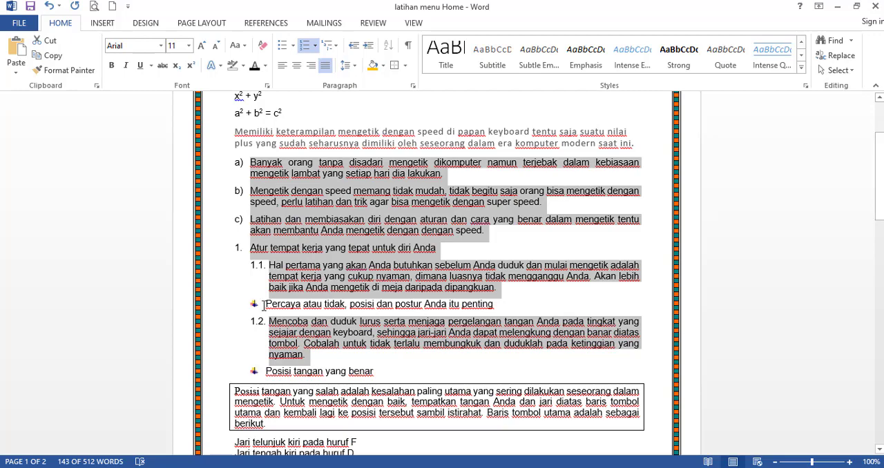
{"action": "scroll", "coordinate": [263, 303], "scroll_direction": "down", "scroll_amount": 5}
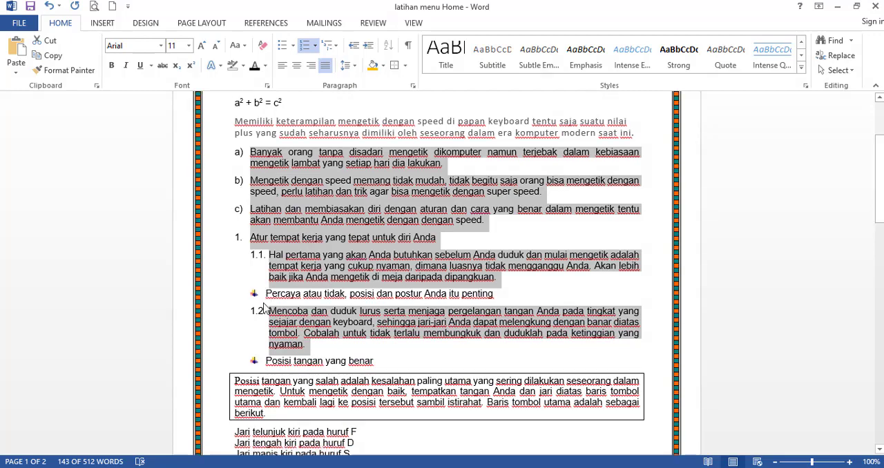
{"action": "scroll", "coordinate": [263, 302], "scroll_direction": "down", "scroll_amount": 5}
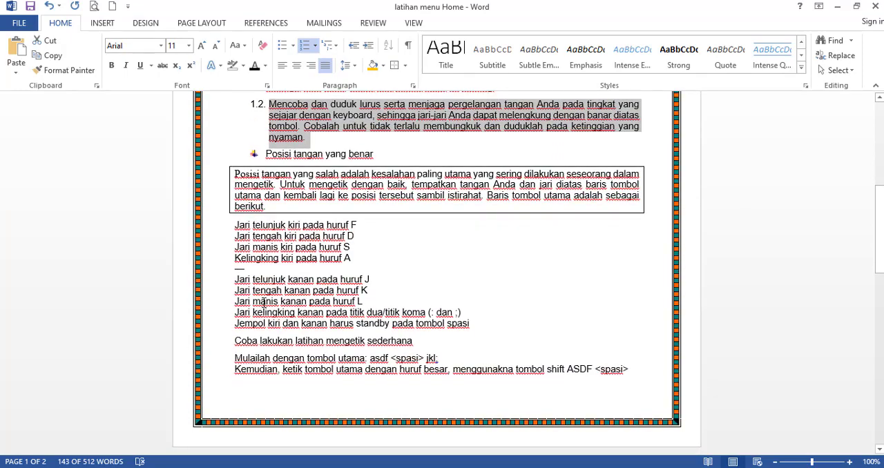
{"action": "scroll", "coordinate": [265, 273], "scroll_direction": "up", "scroll_amount": 12}
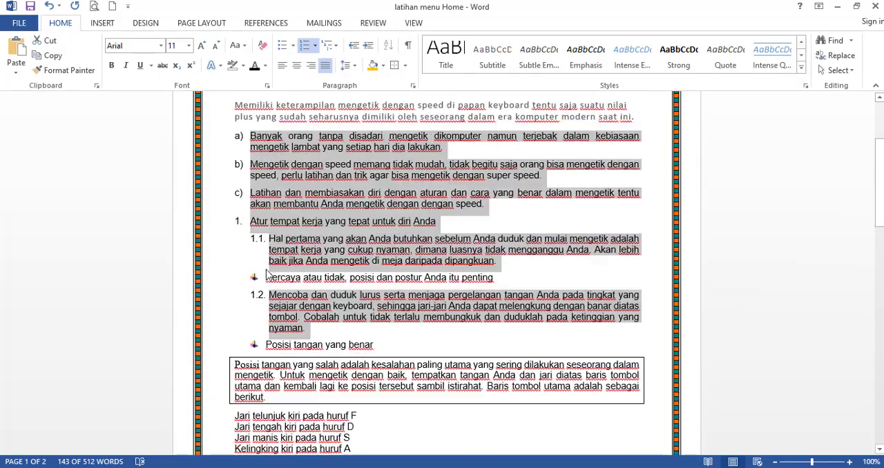
{"action": "left_click", "coordinate": [313, 266]}
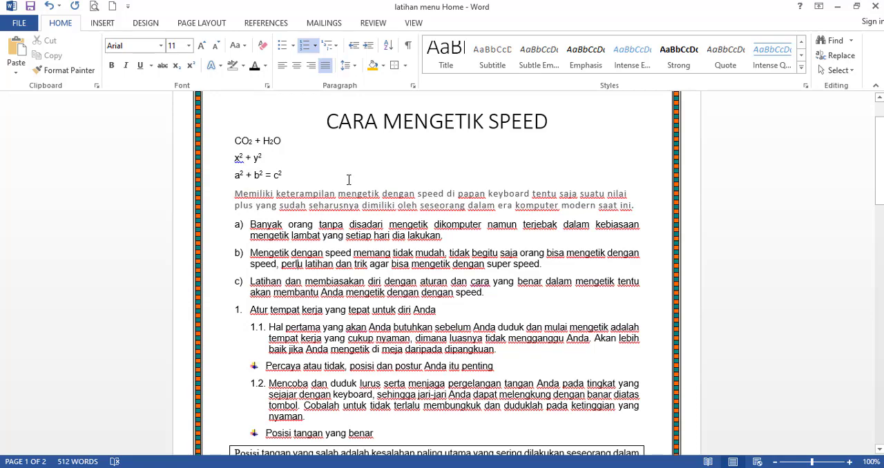
{"action": "scroll", "coordinate": [349, 179], "scroll_direction": "up", "scroll_amount": 2}
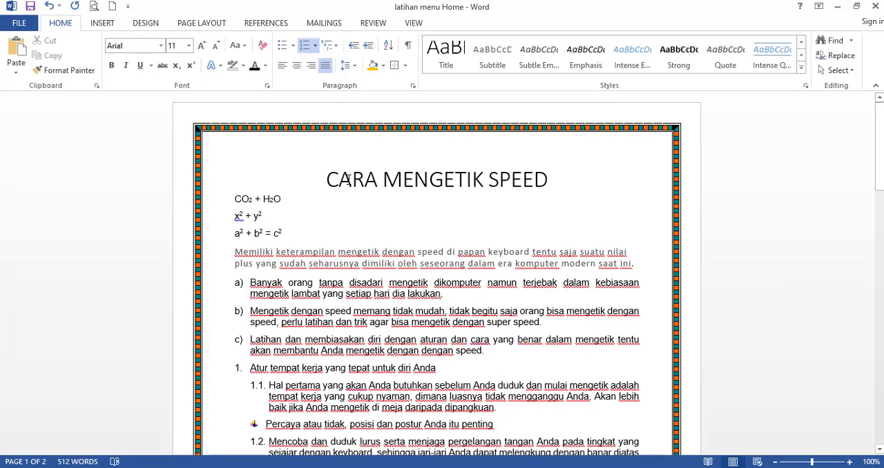
{"action": "left_click", "coordinate": [348, 159]}
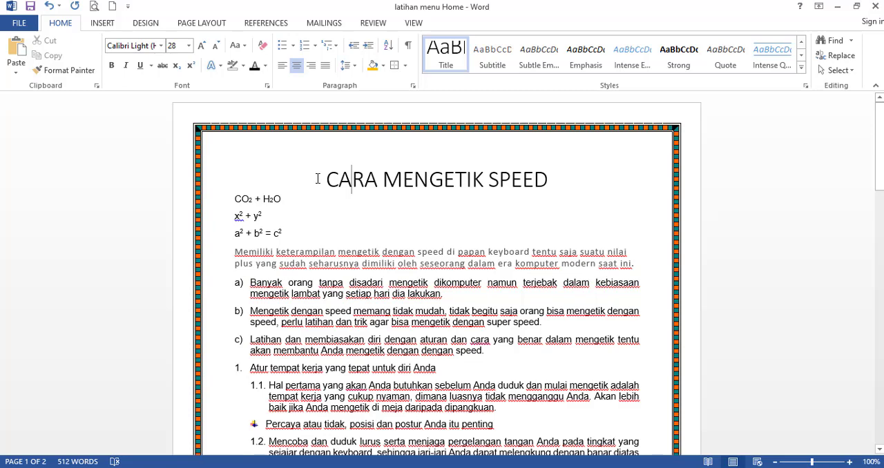
{"action": "left_click", "coordinate": [102, 26]}
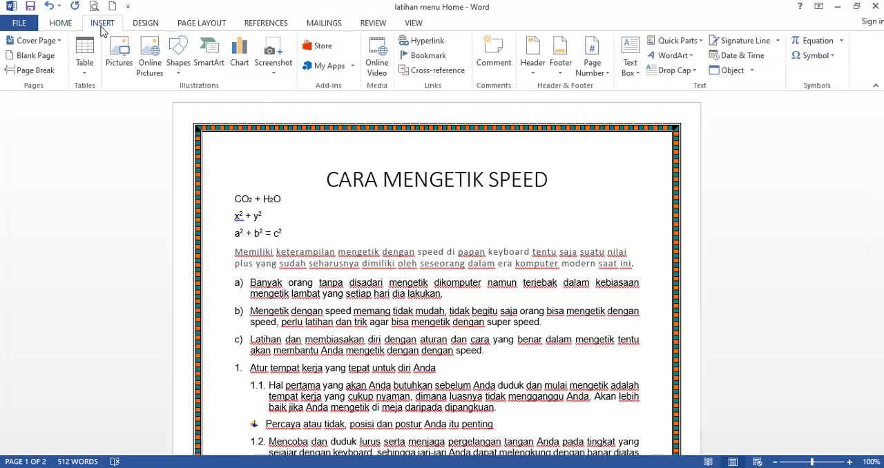
{"action": "left_click", "coordinate": [64, 29]}
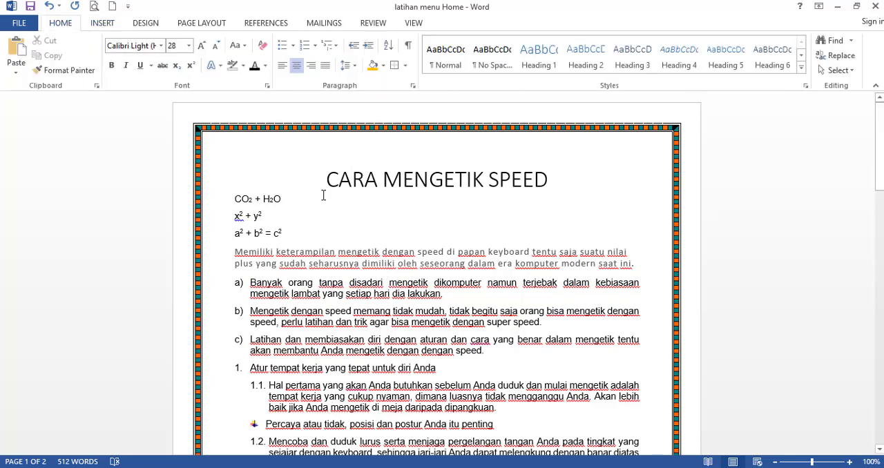
{"action": "scroll", "coordinate": [323, 185], "scroll_direction": "down", "scroll_amount": 1}
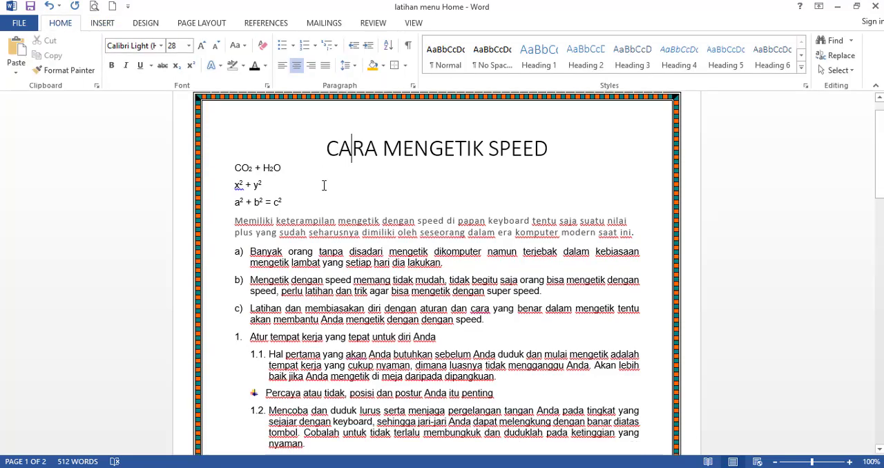
{"action": "scroll", "coordinate": [324, 185], "scroll_direction": "down", "scroll_amount": 6}
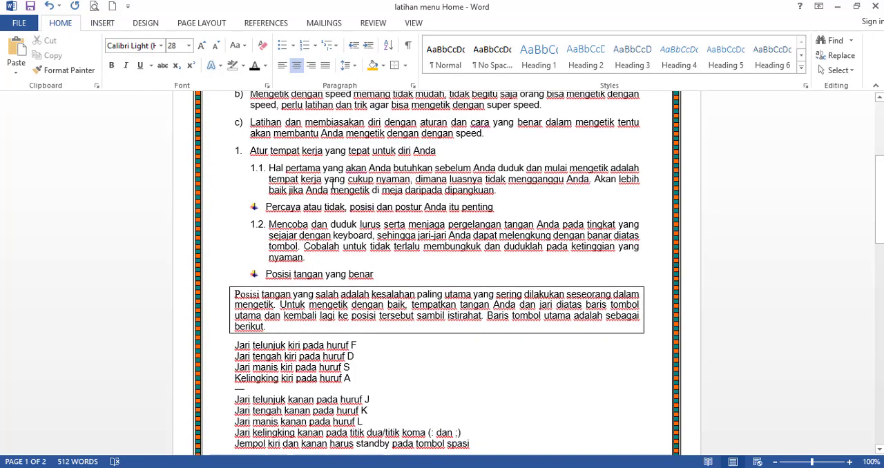
{"action": "scroll", "coordinate": [347, 179], "scroll_direction": "down", "scroll_amount": 6}
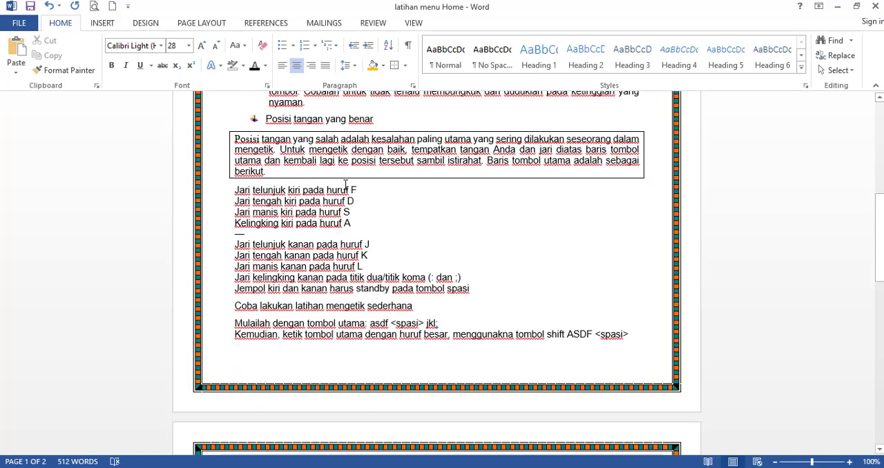
{"action": "scroll", "coordinate": [351, 181], "scroll_direction": "up", "scroll_amount": 6}
{"action": "scroll", "coordinate": [352, 180], "scroll_direction": "up", "scroll_amount": 3}
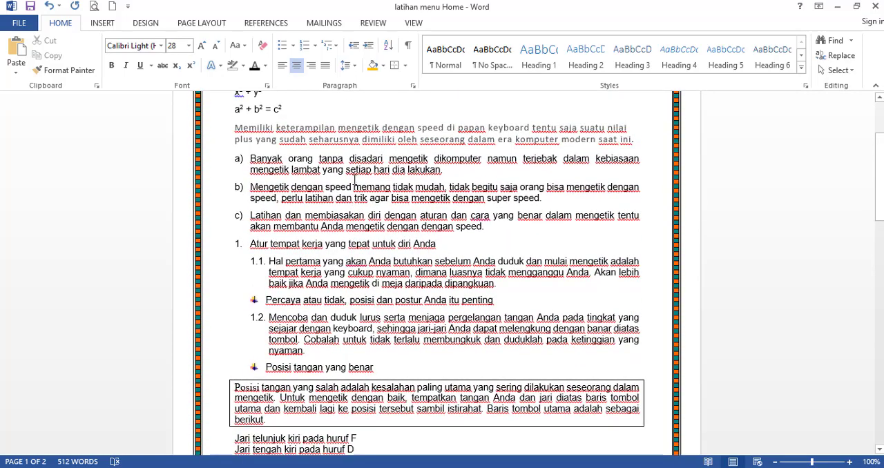